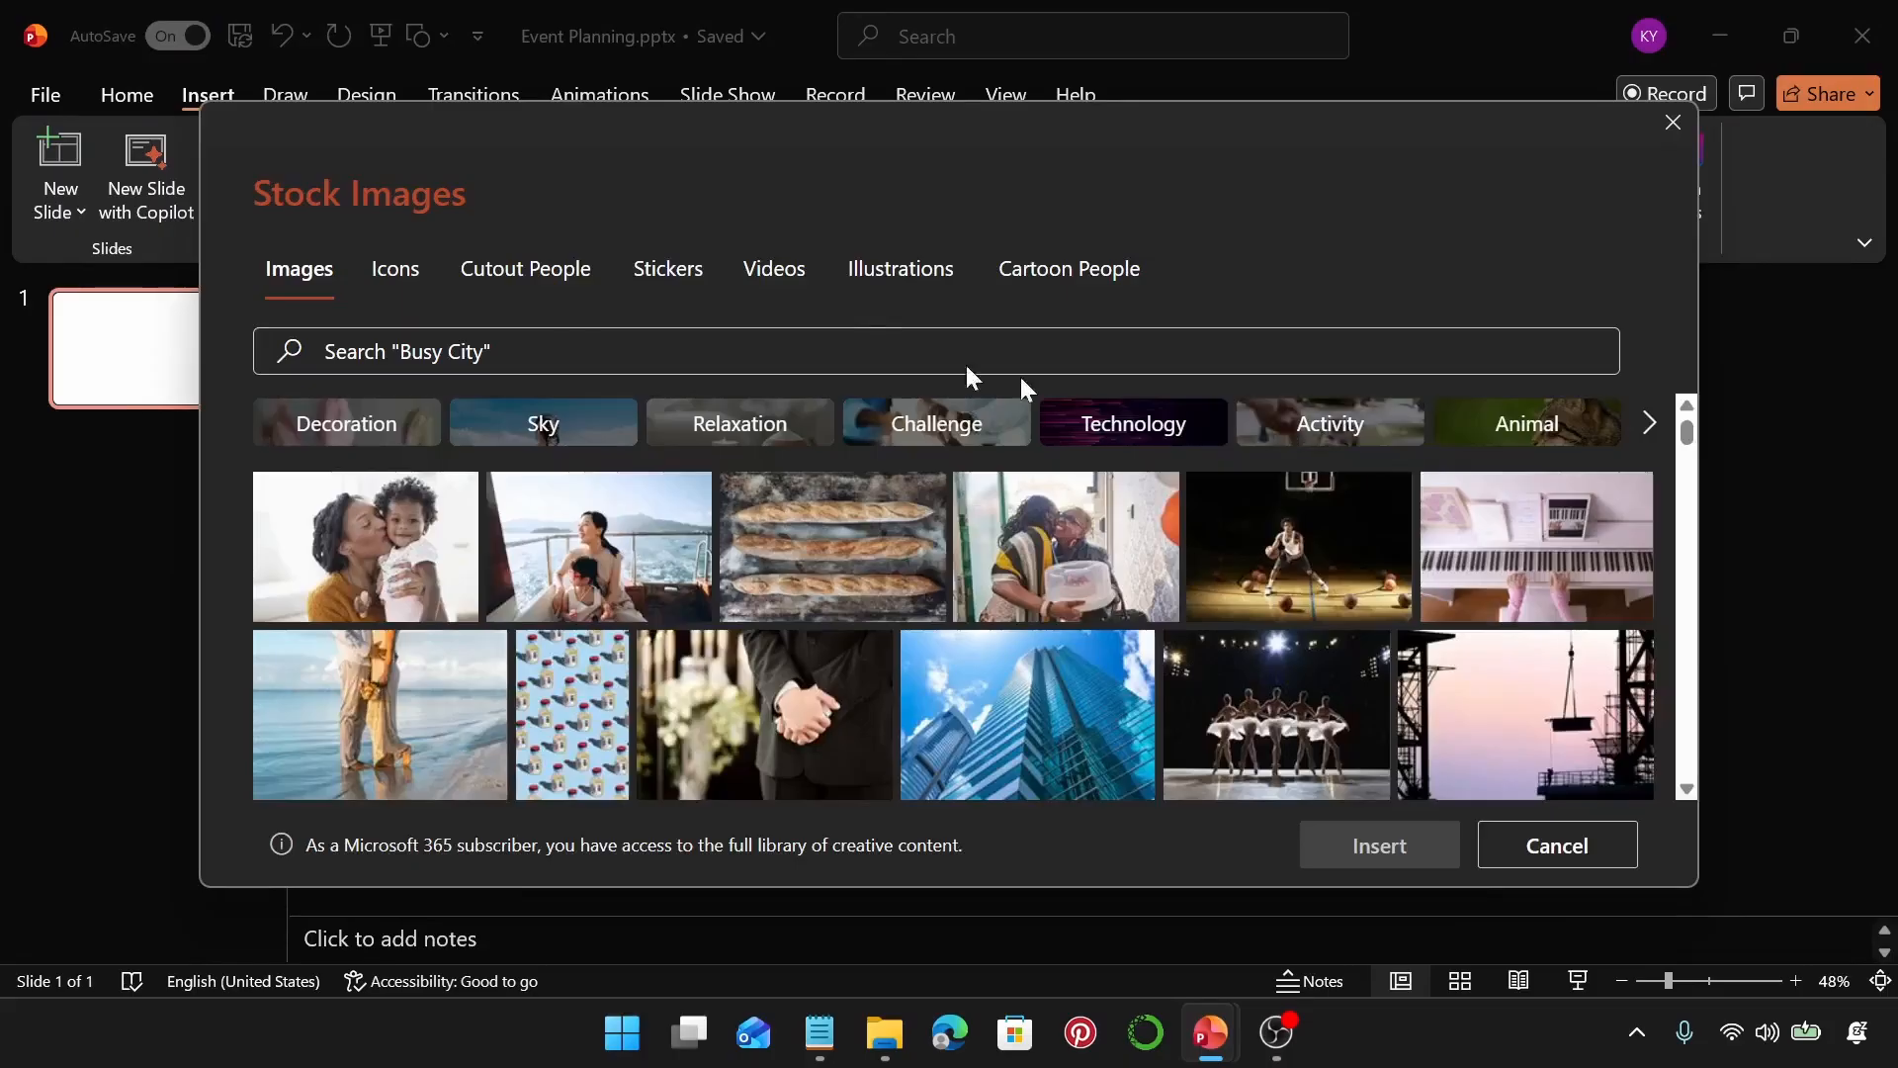
Search the stock images for ribbon and insert the photo of a pink ribbon with yarn balls on white wood
left_click(874, 339)
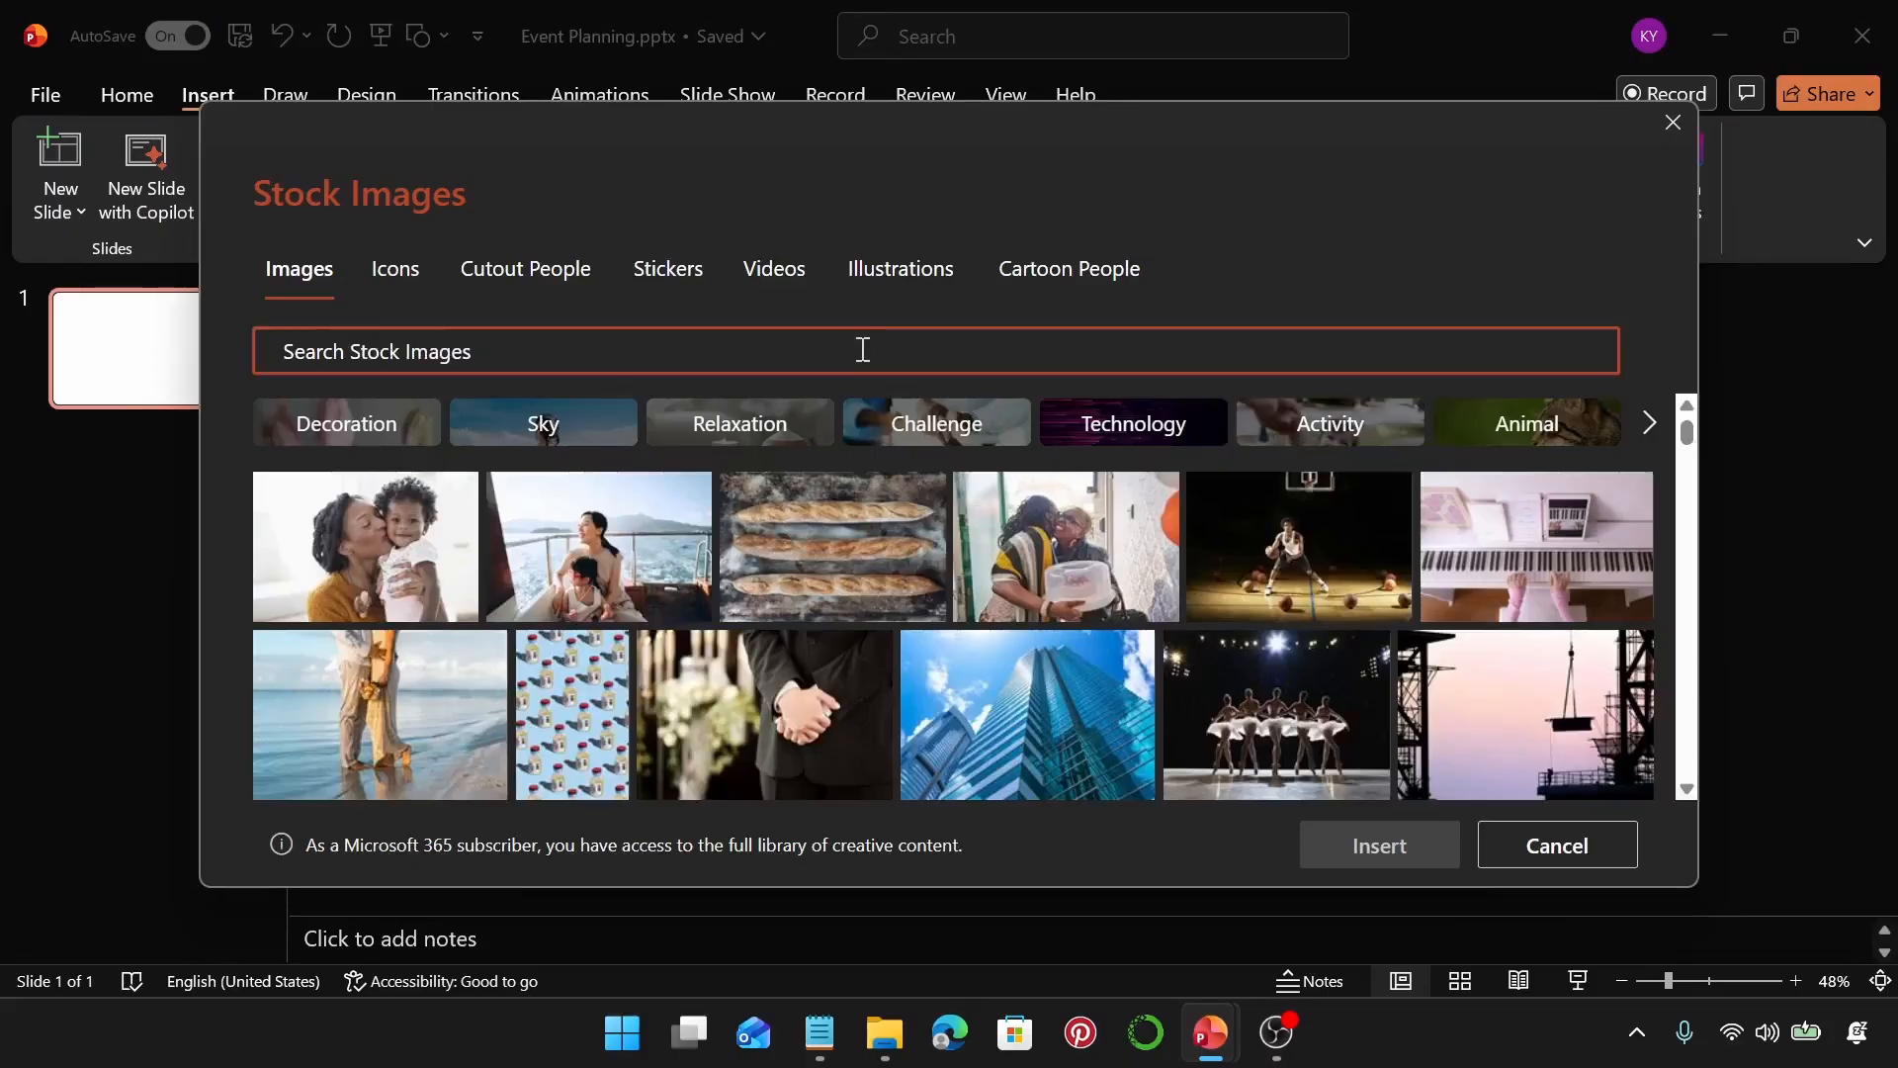
type("ribbo")
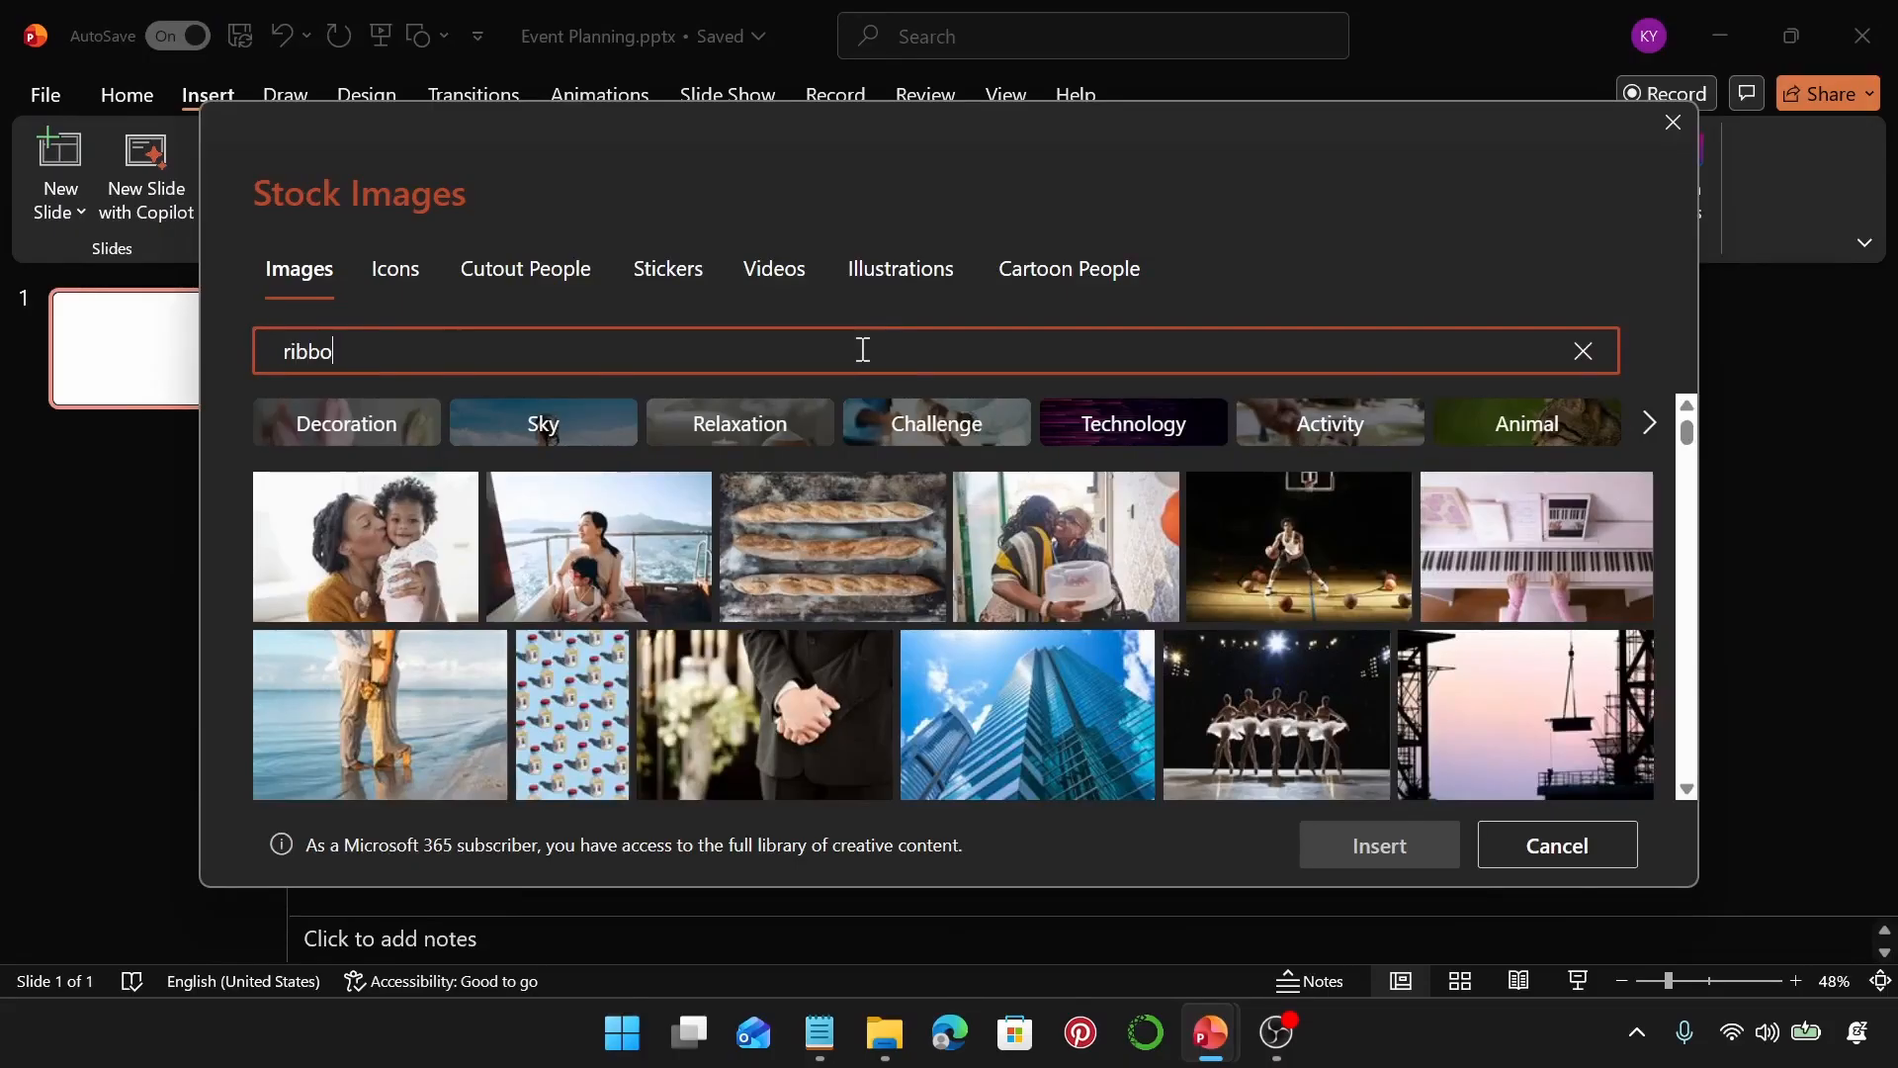
type("n")
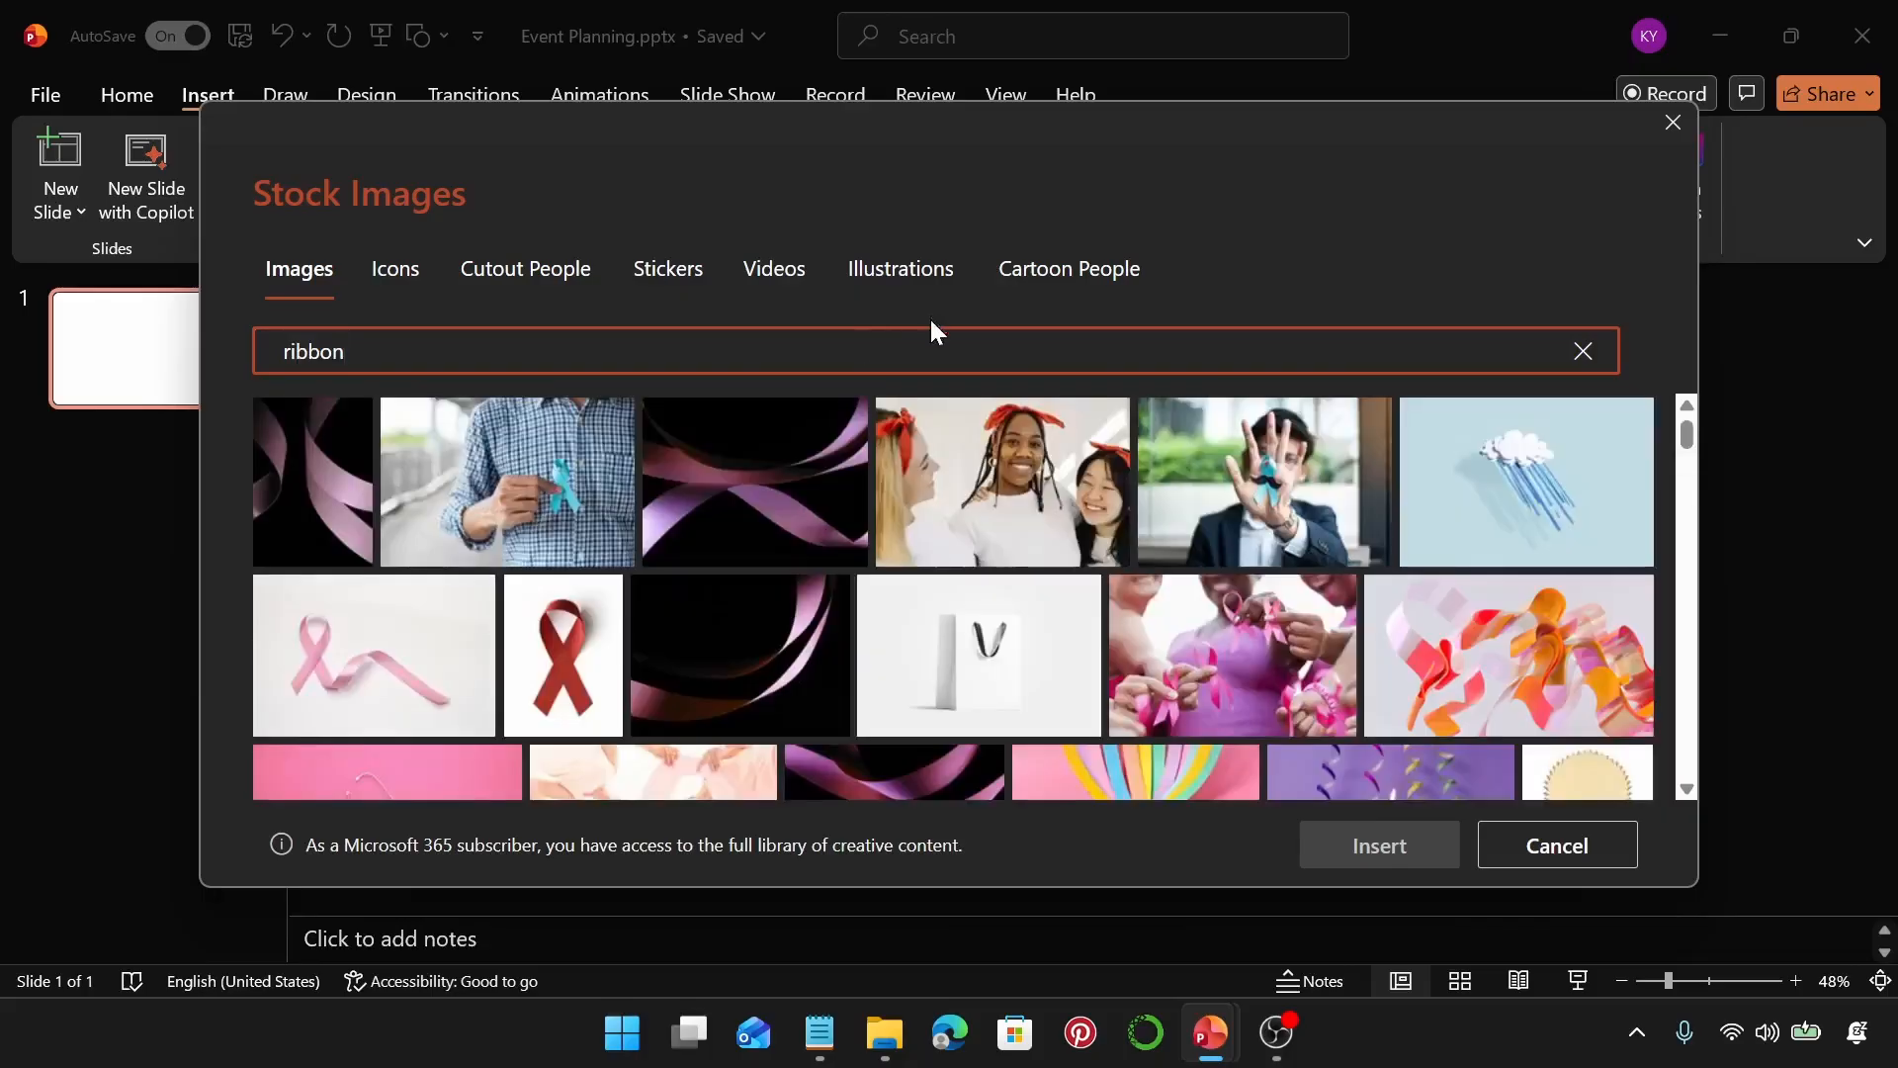
scroll(1002, 494, "down", 10)
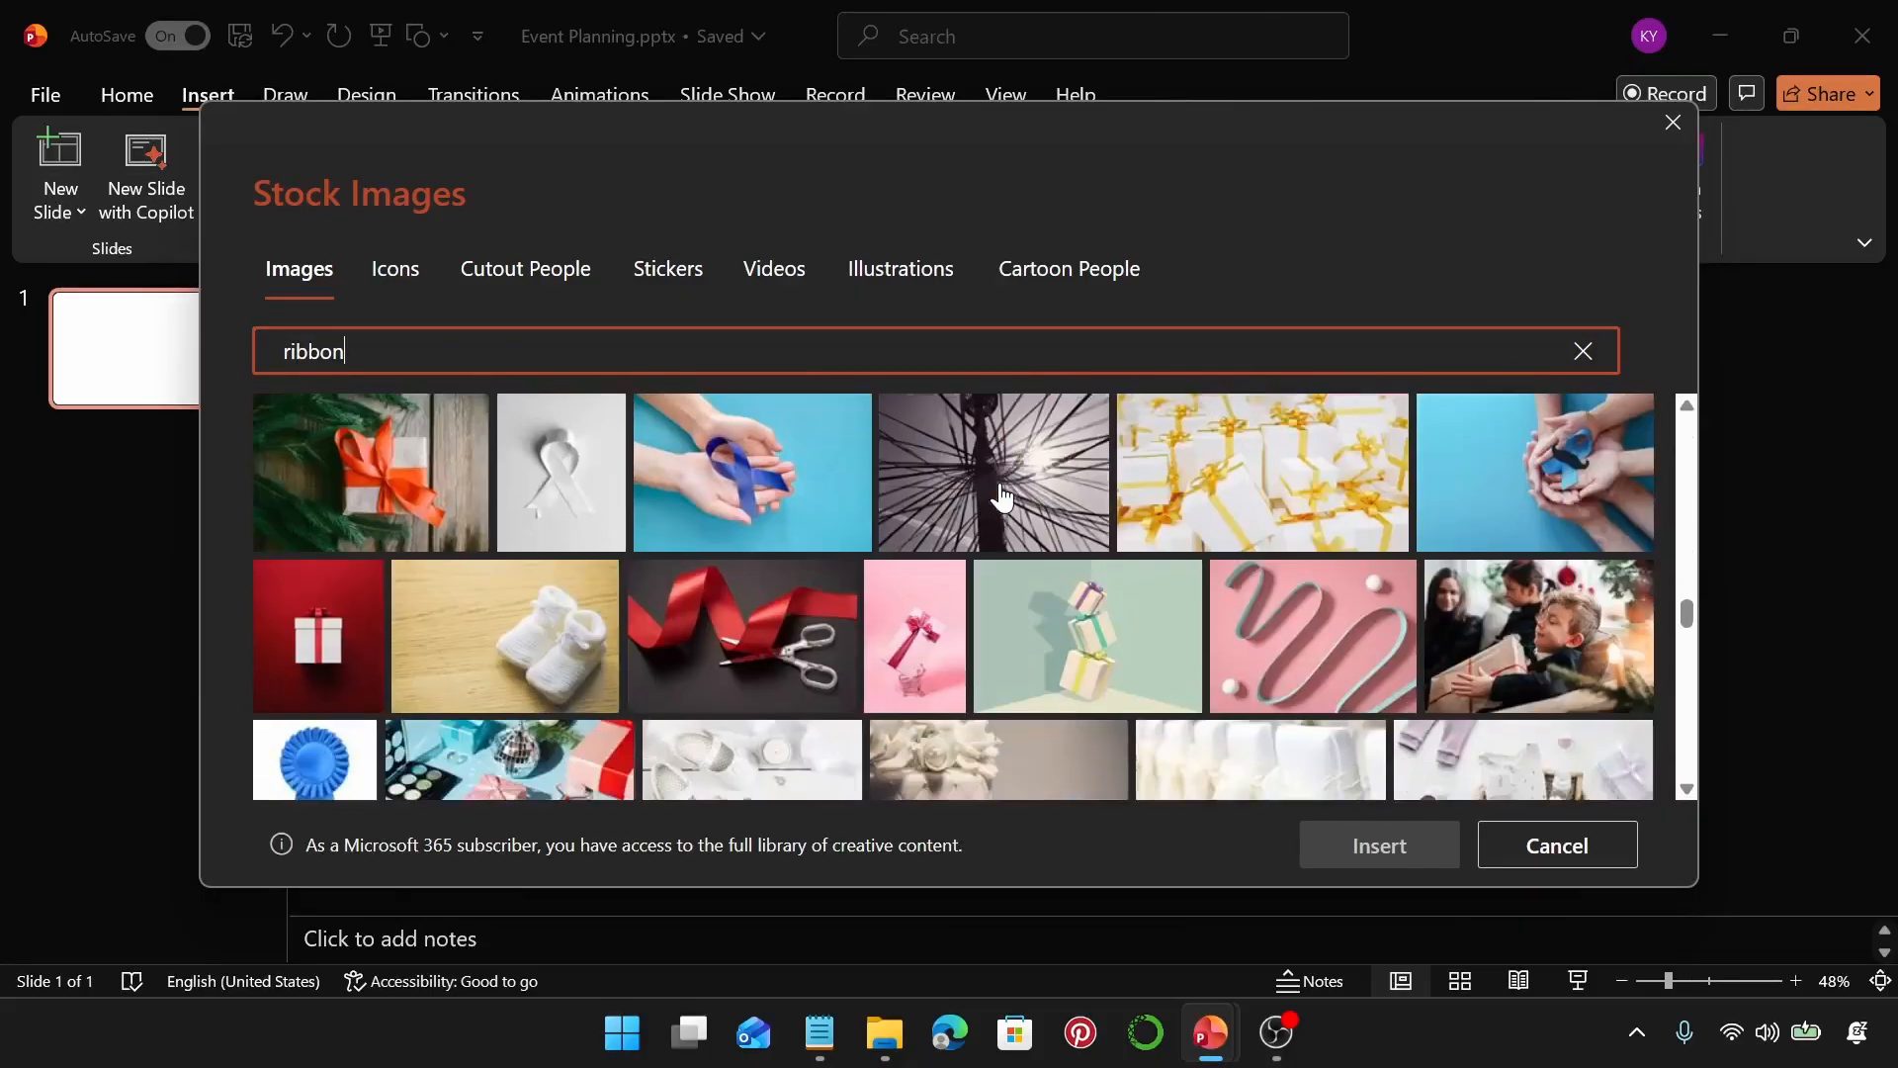
scroll(1001, 498, "down", 5)
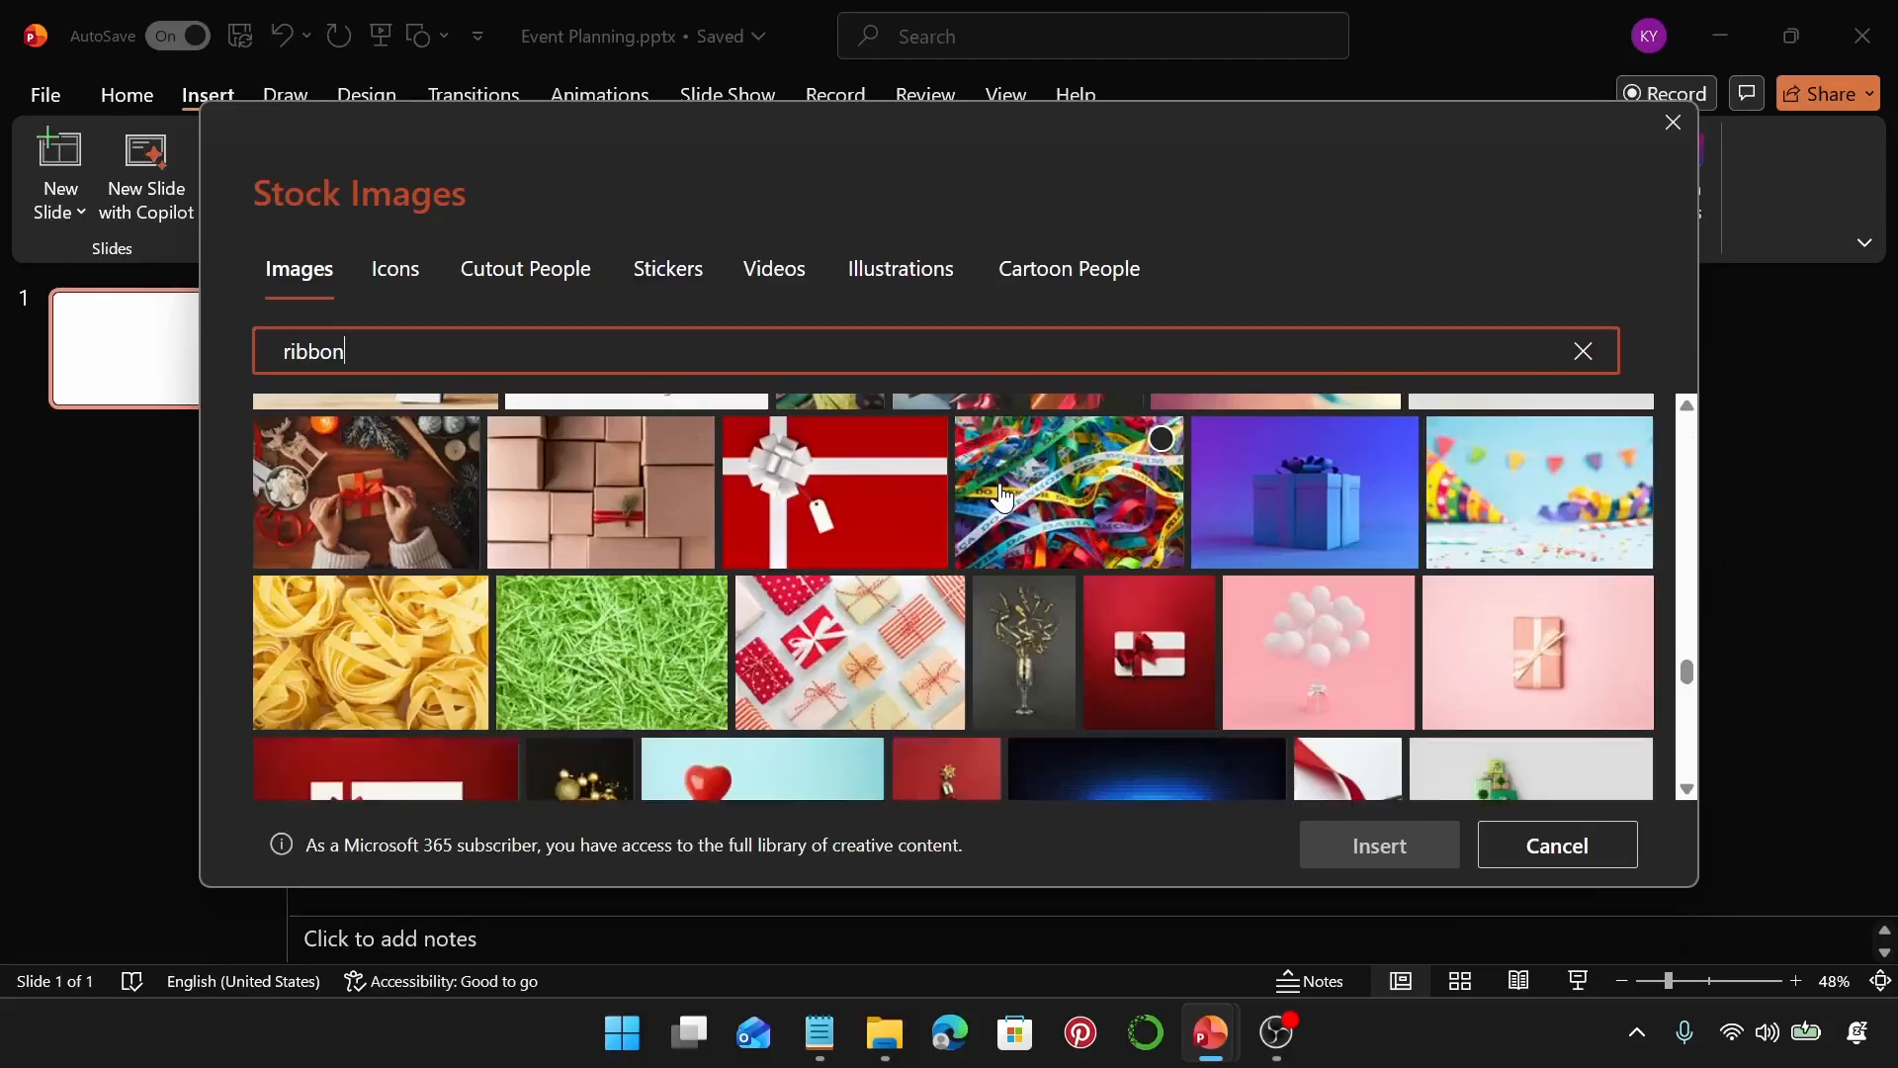
scroll(1001, 497, "down", 10)
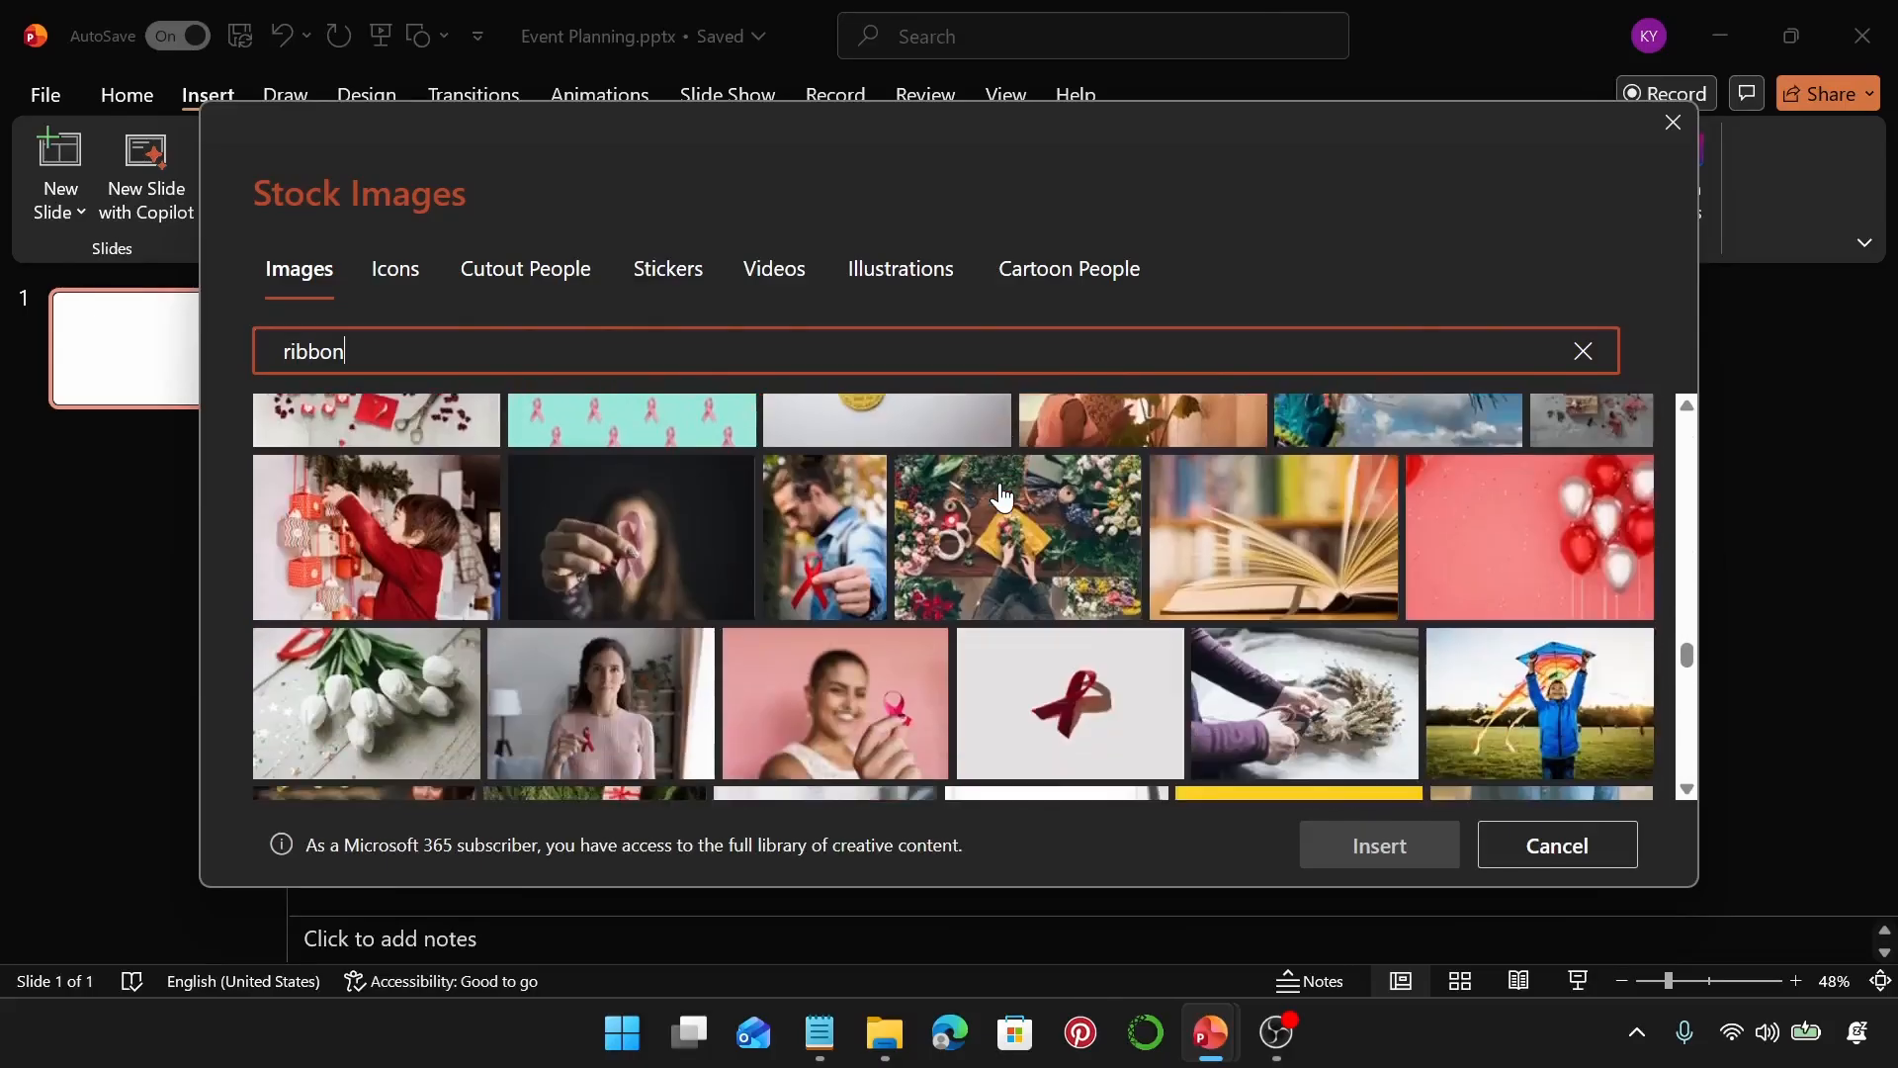
scroll(1002, 494, "down", 5)
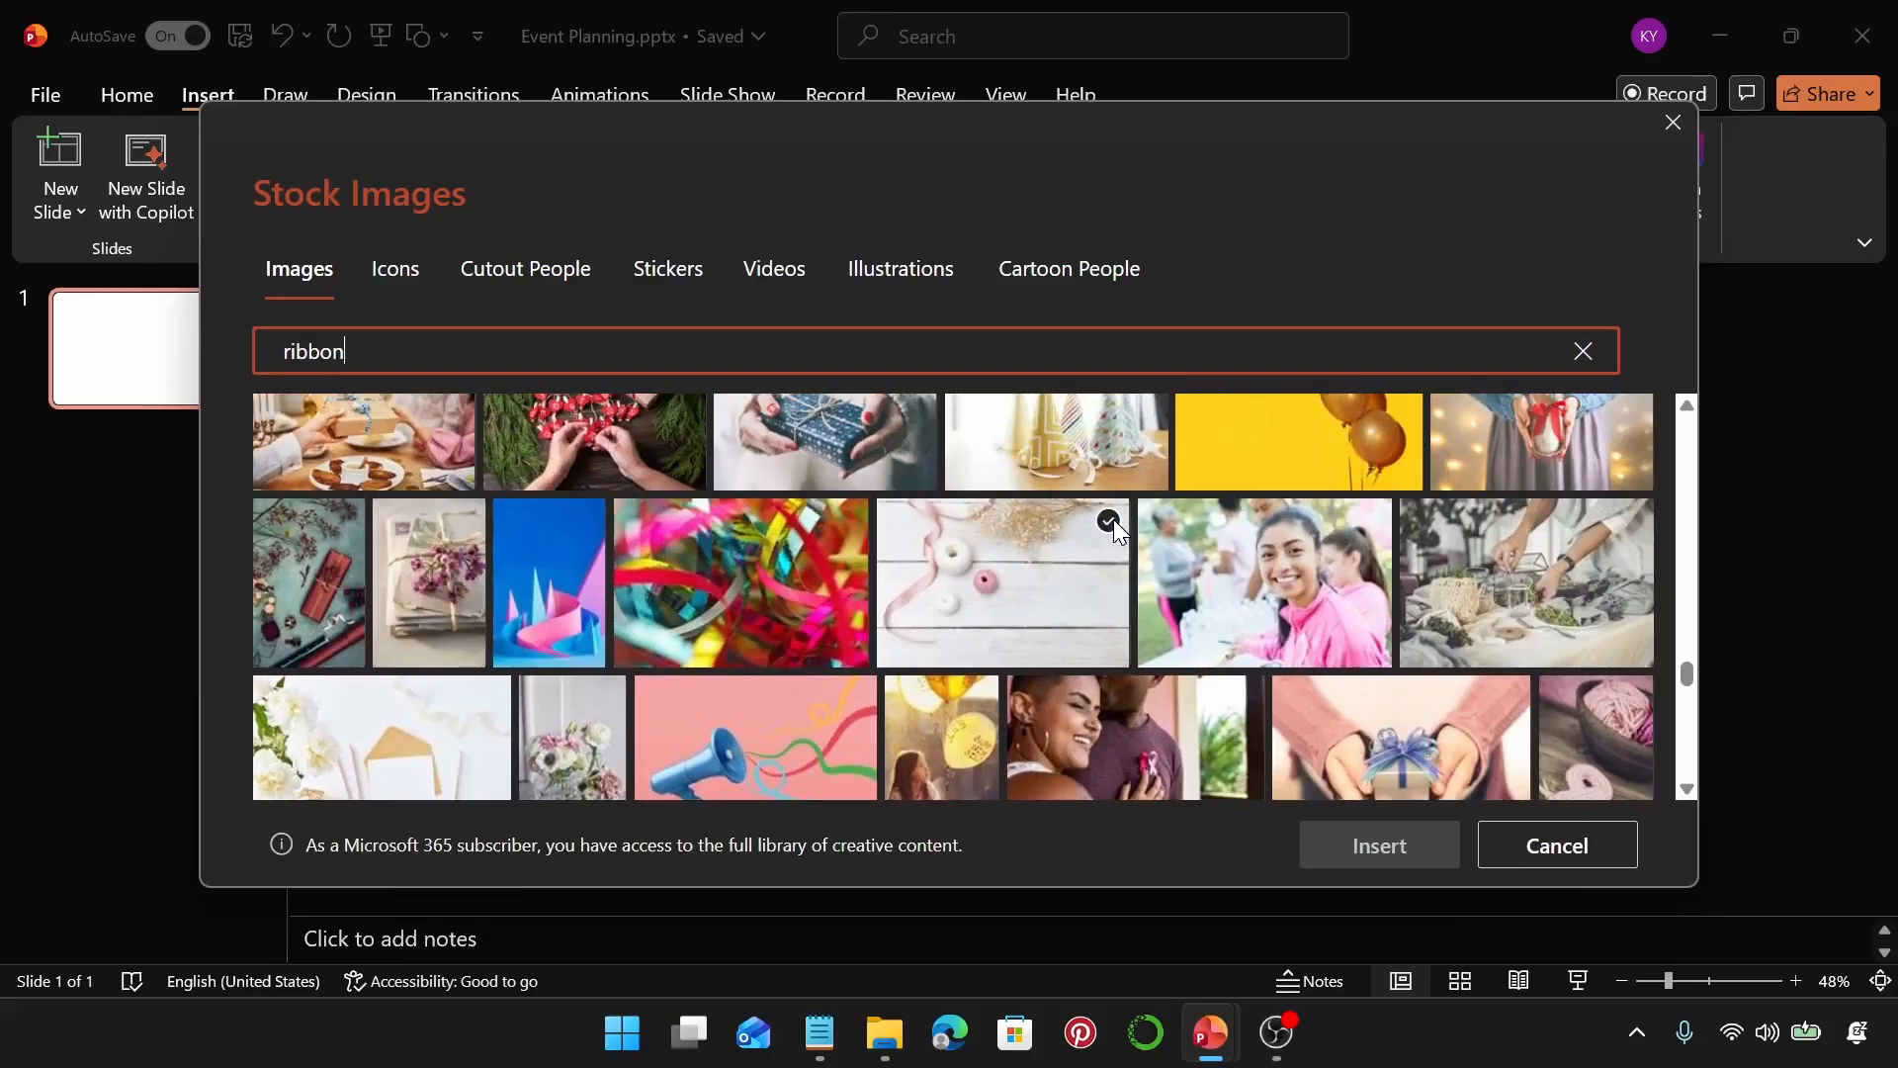
left_click(1109, 522)
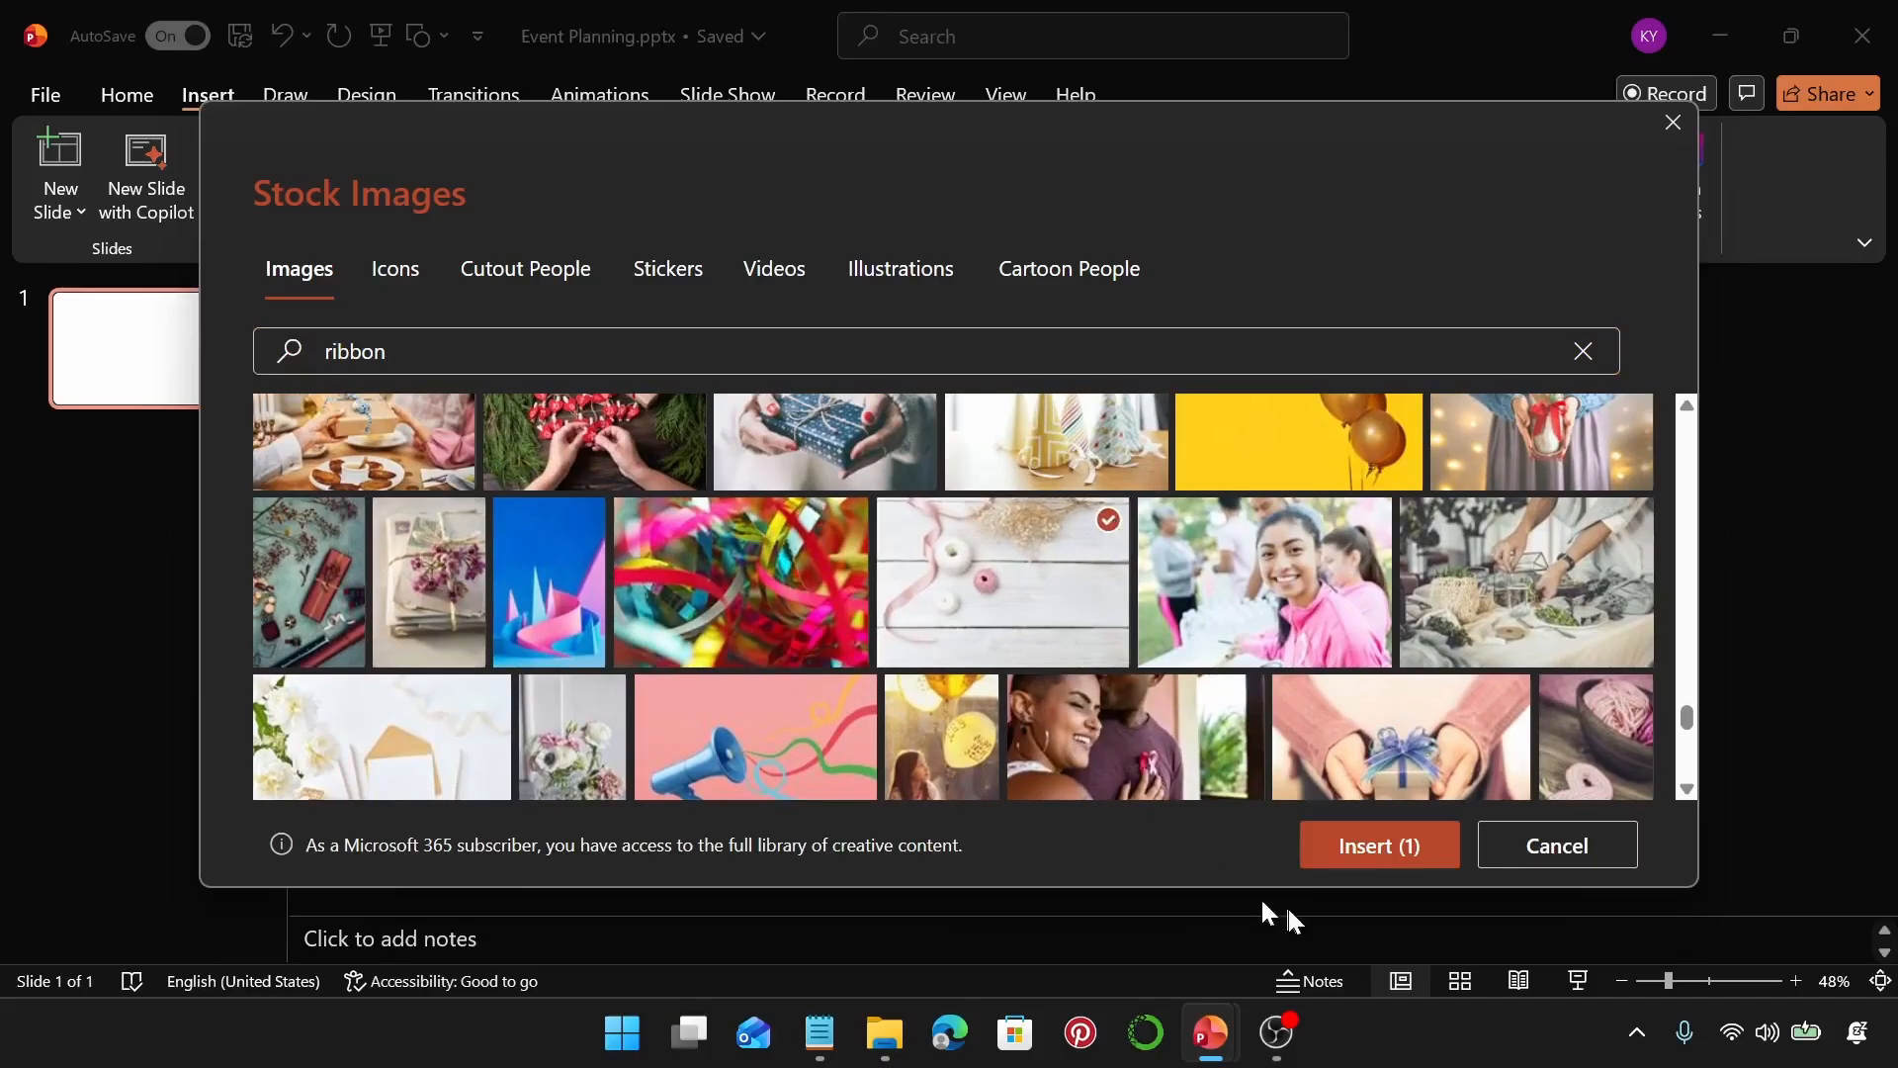
left_click(1357, 856)
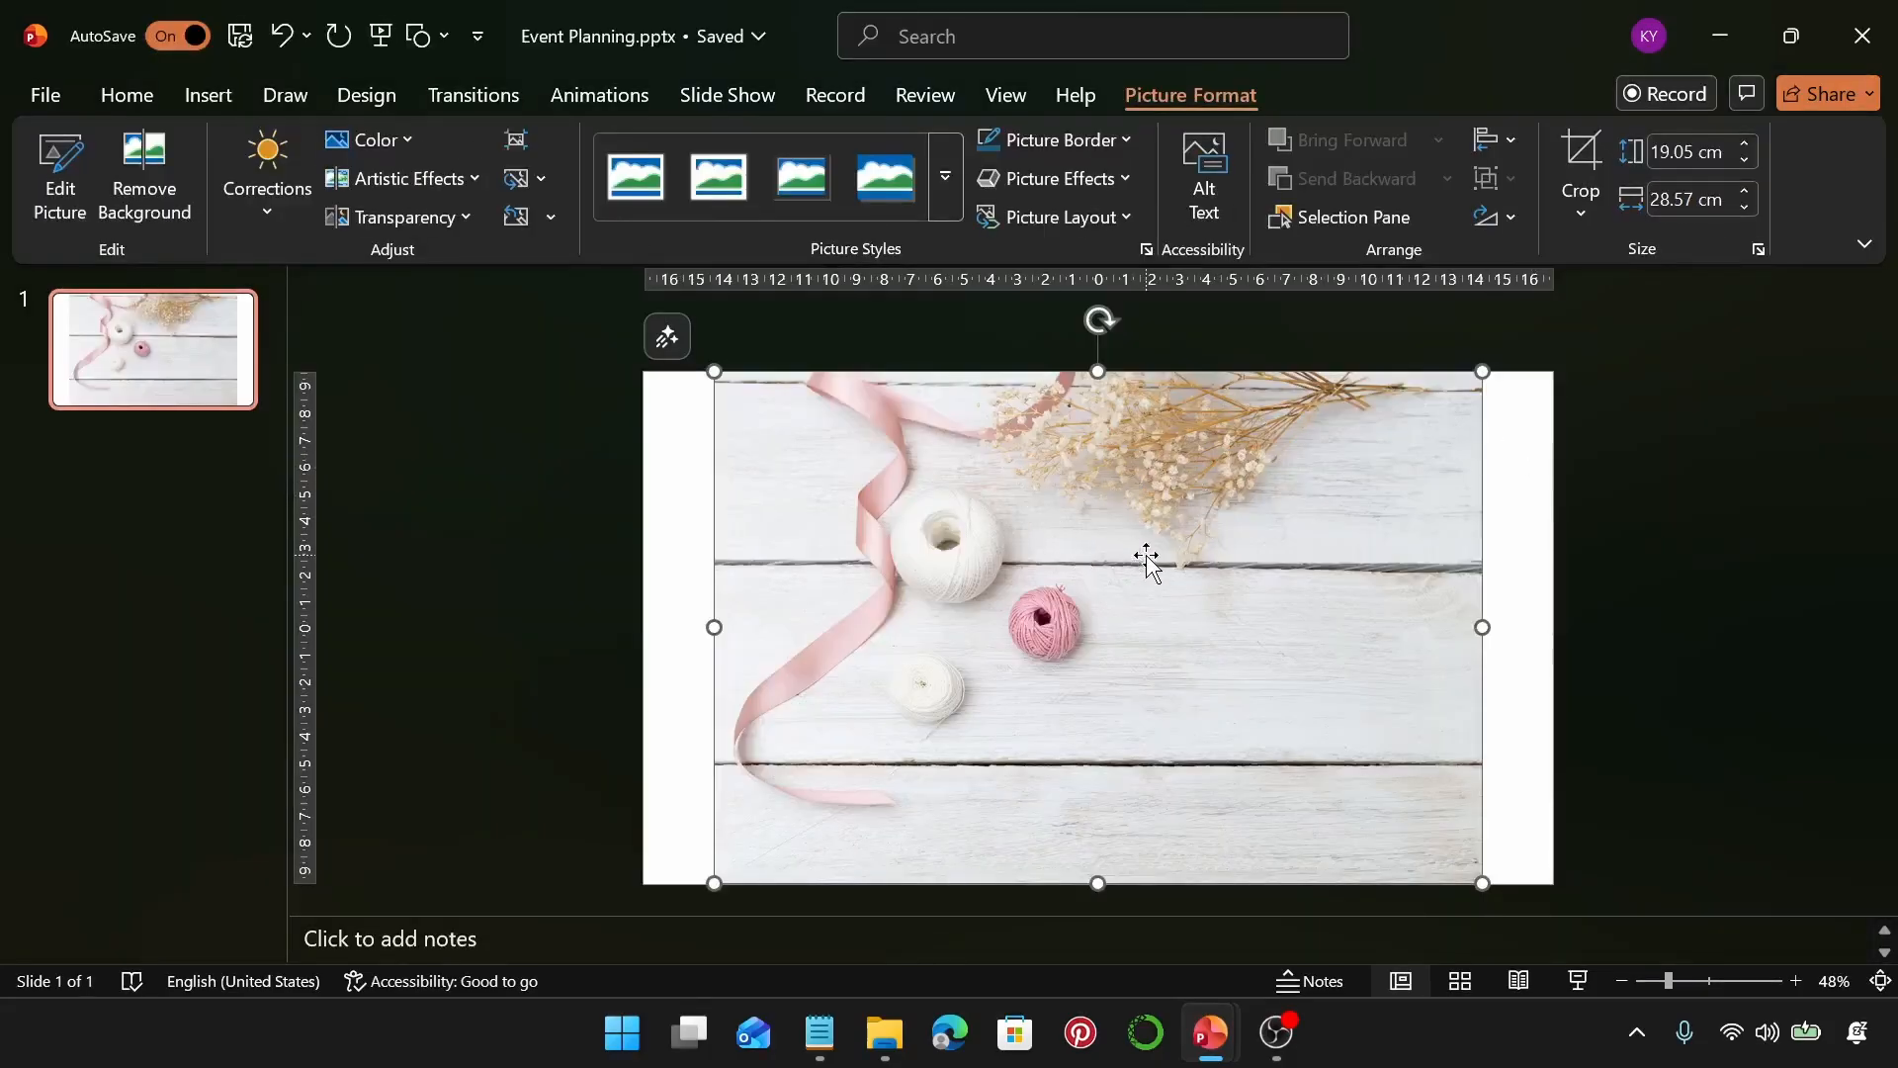
Flip the inserted picture horizontally
left_click(1499, 219)
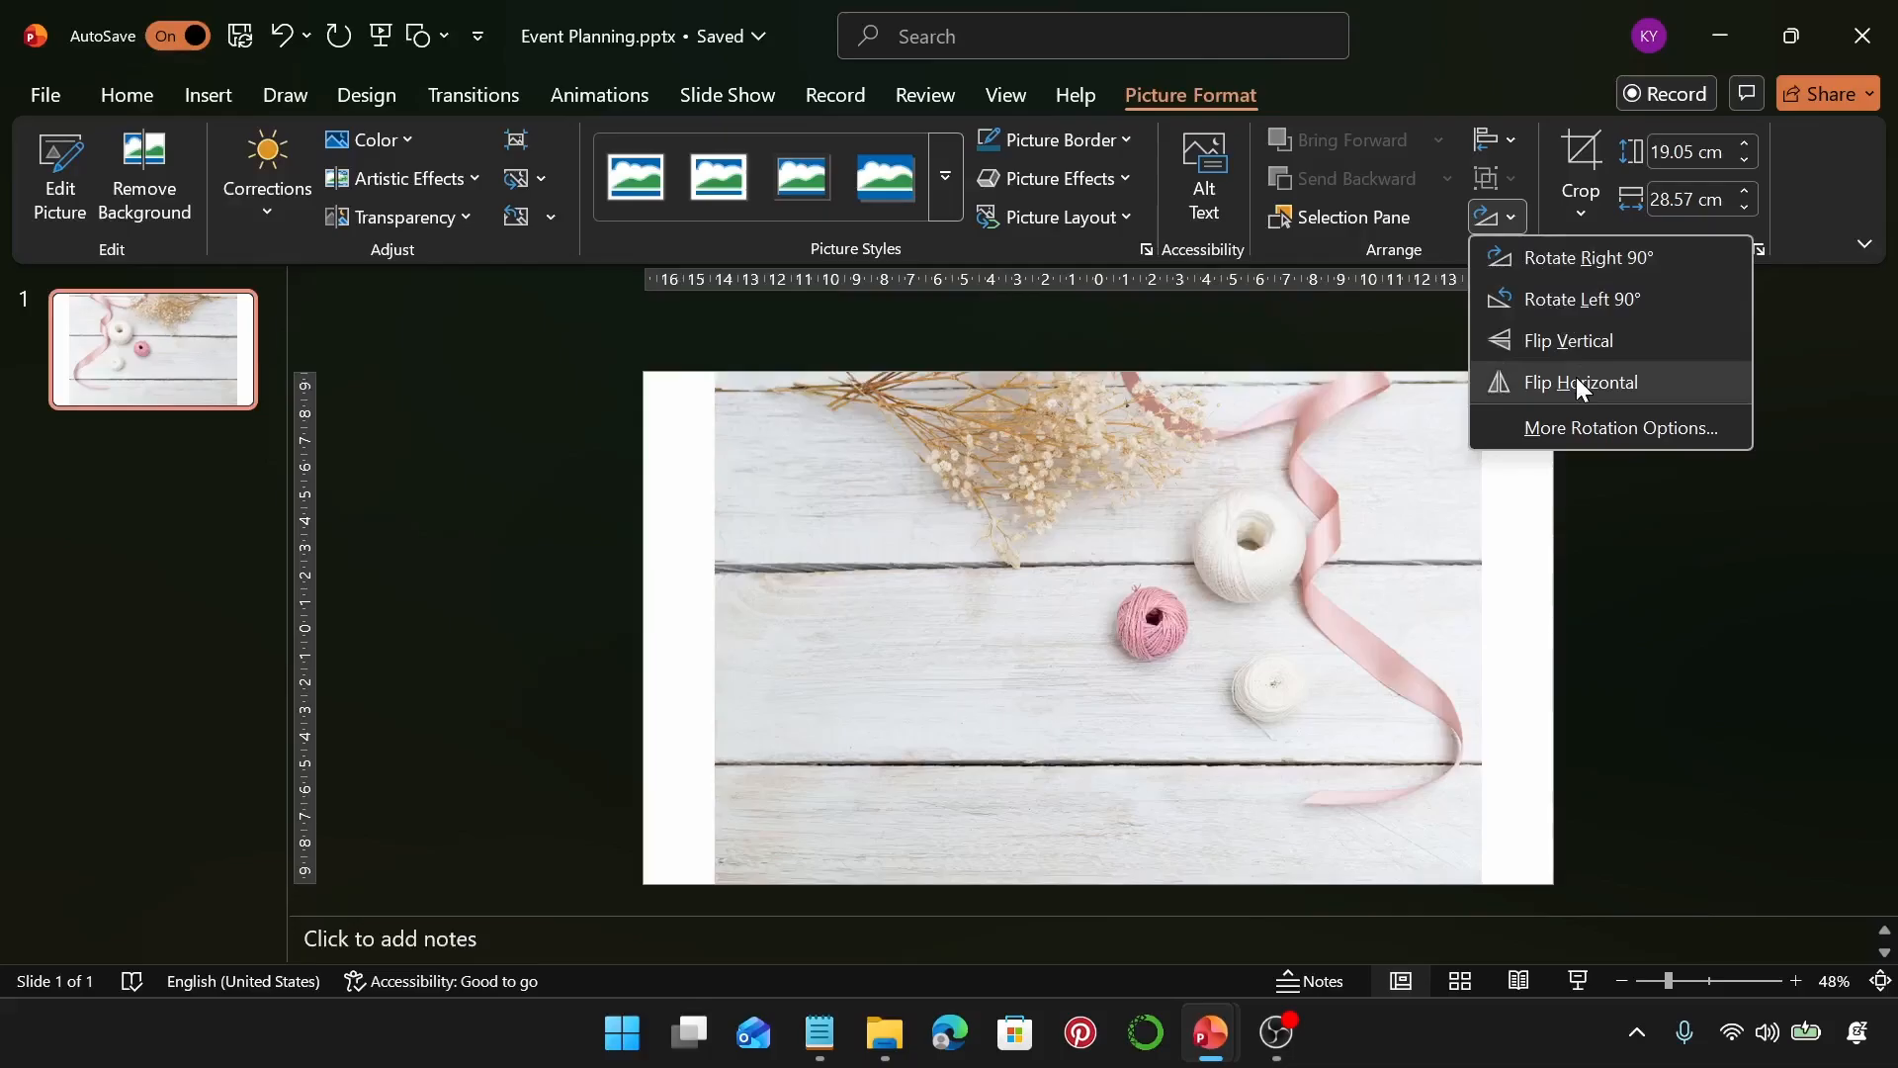
left_click(1576, 381)
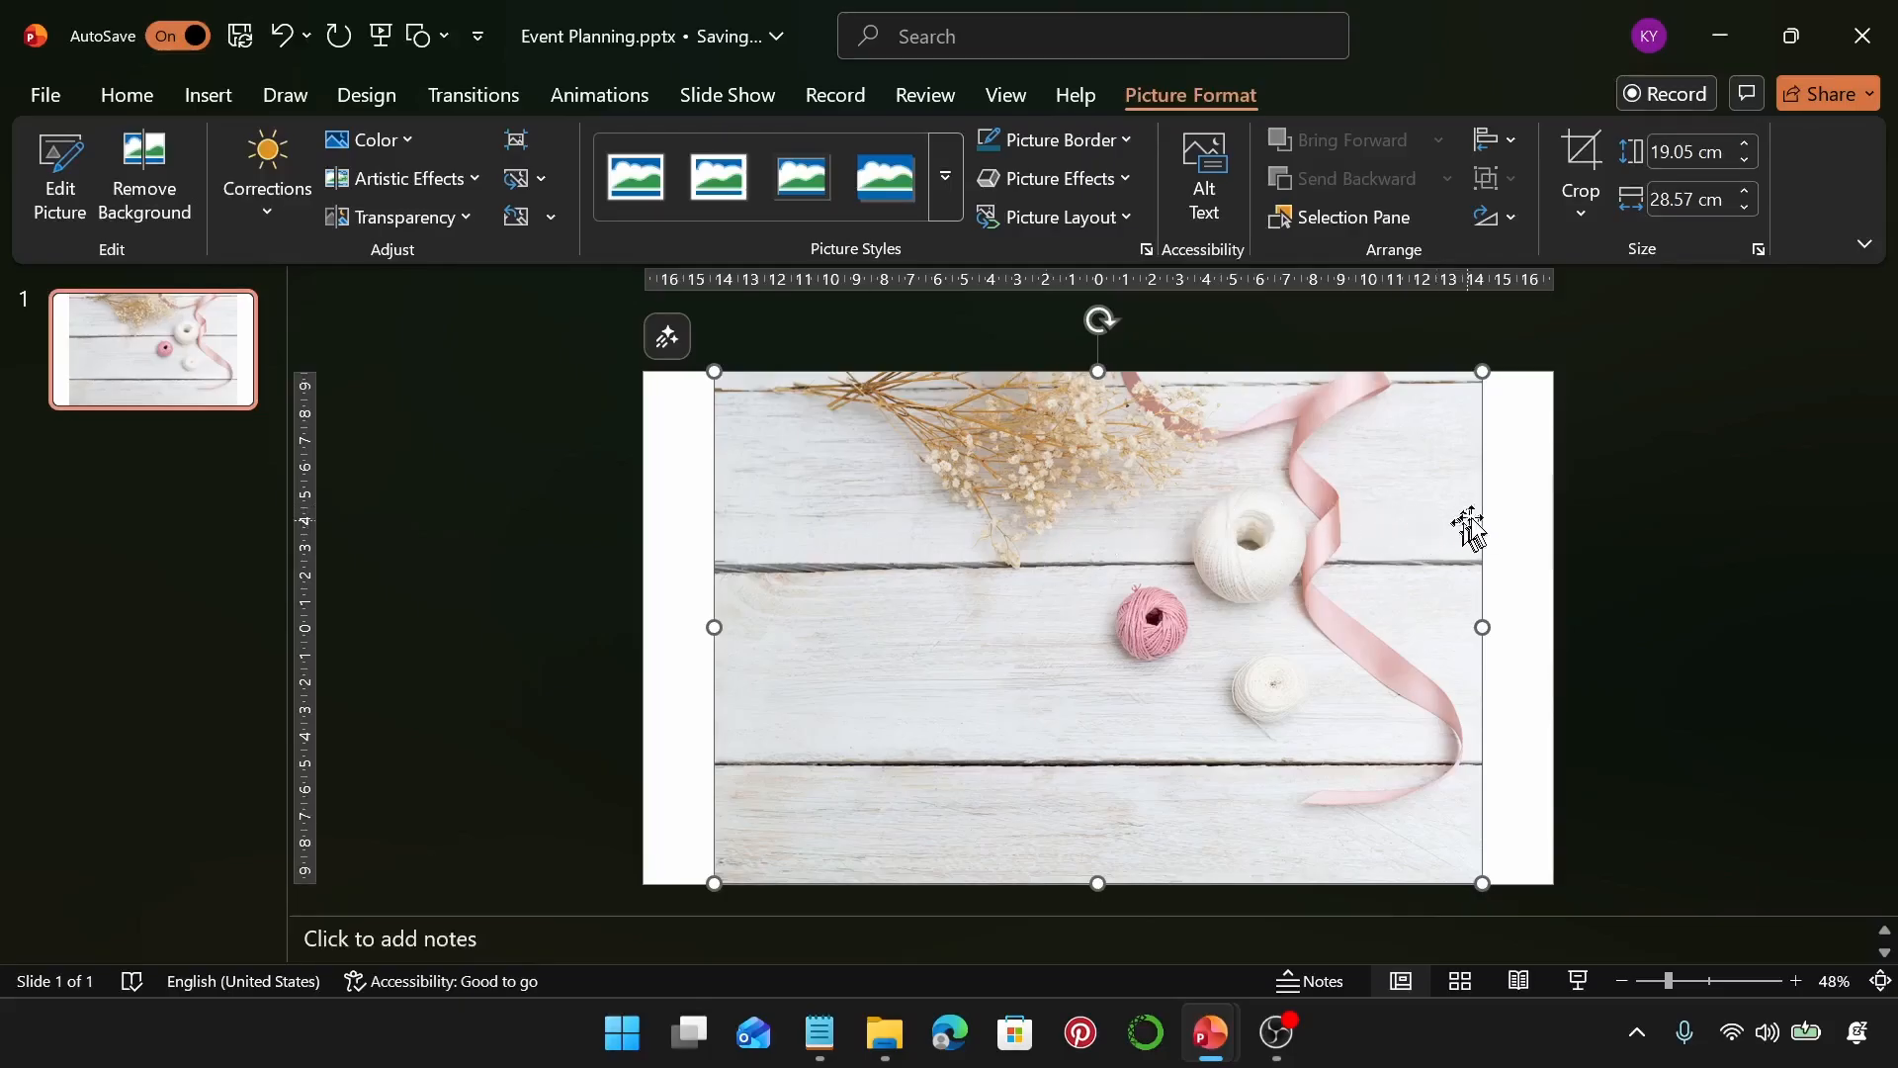
Fill the slide background with the copied picture from the clipboard, then delete the original inserted picture
left_click(1503, 502)
right_click(1504, 501)
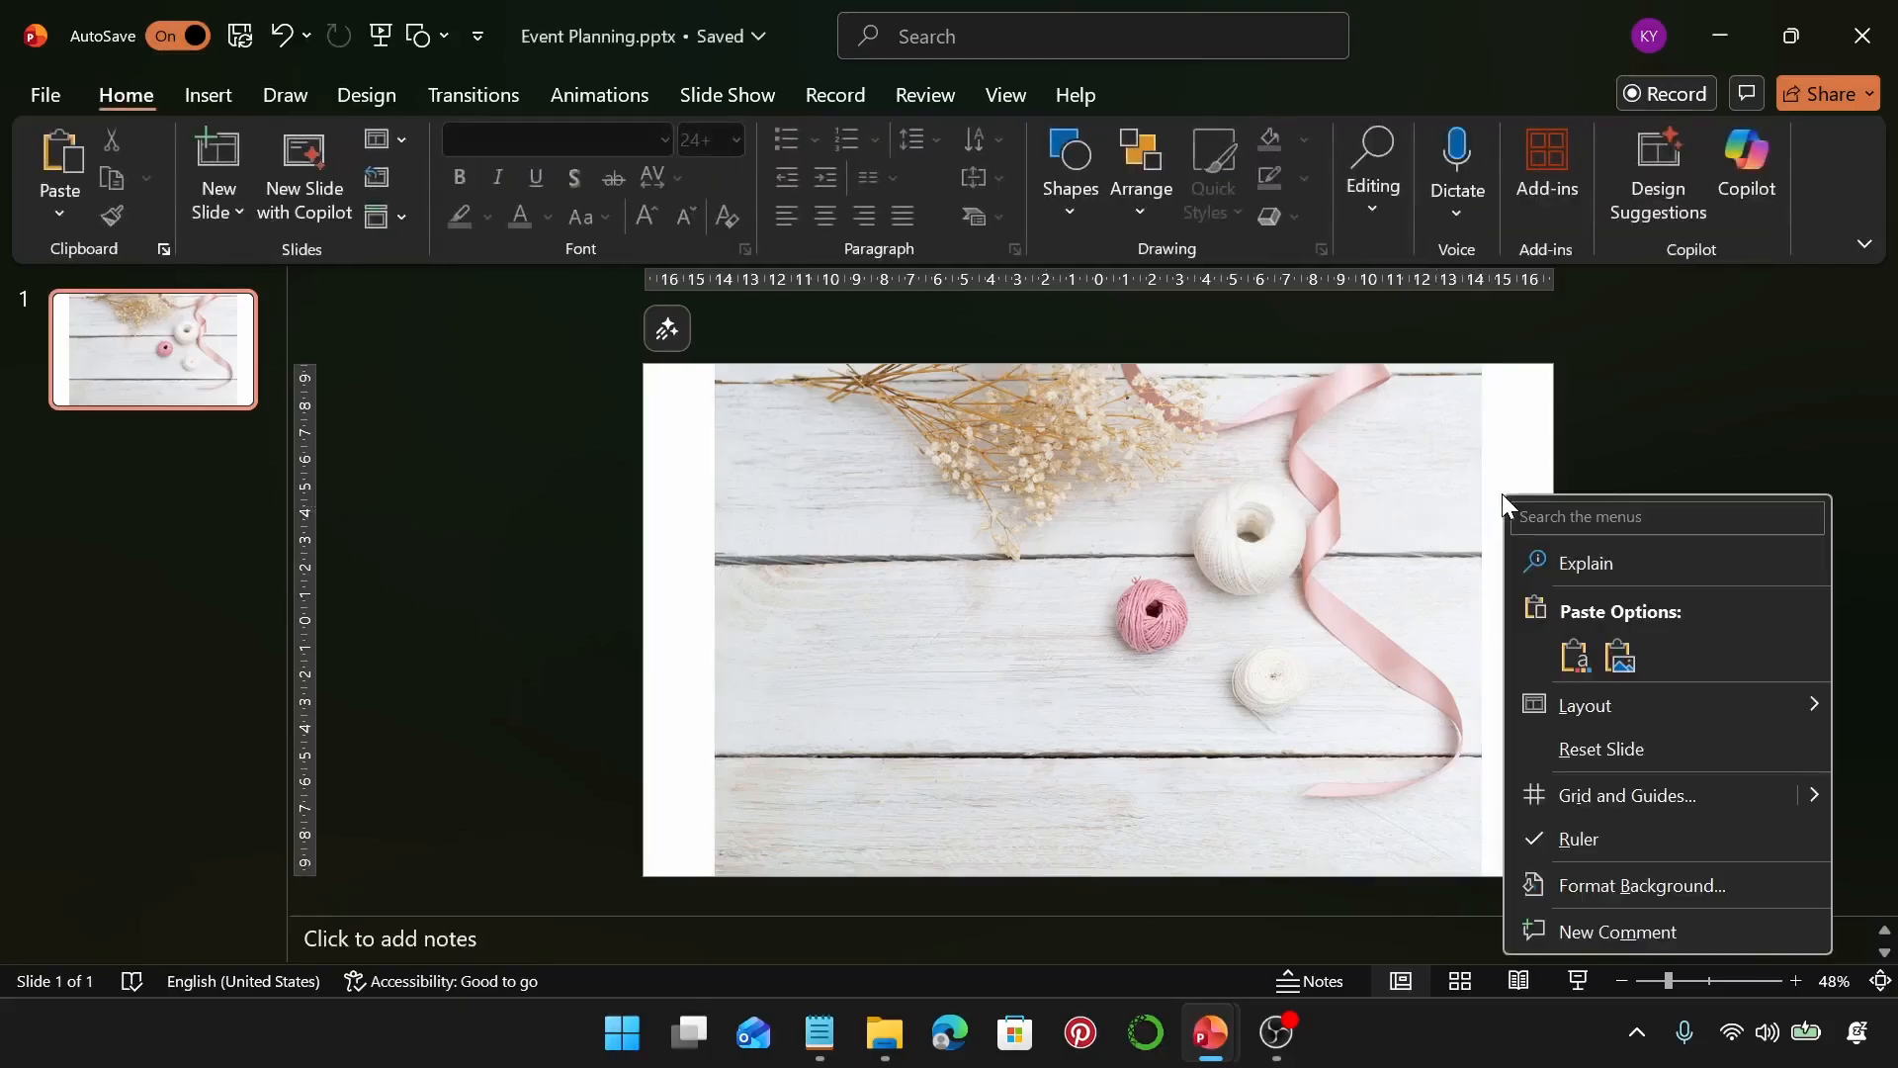
left_click(1681, 883)
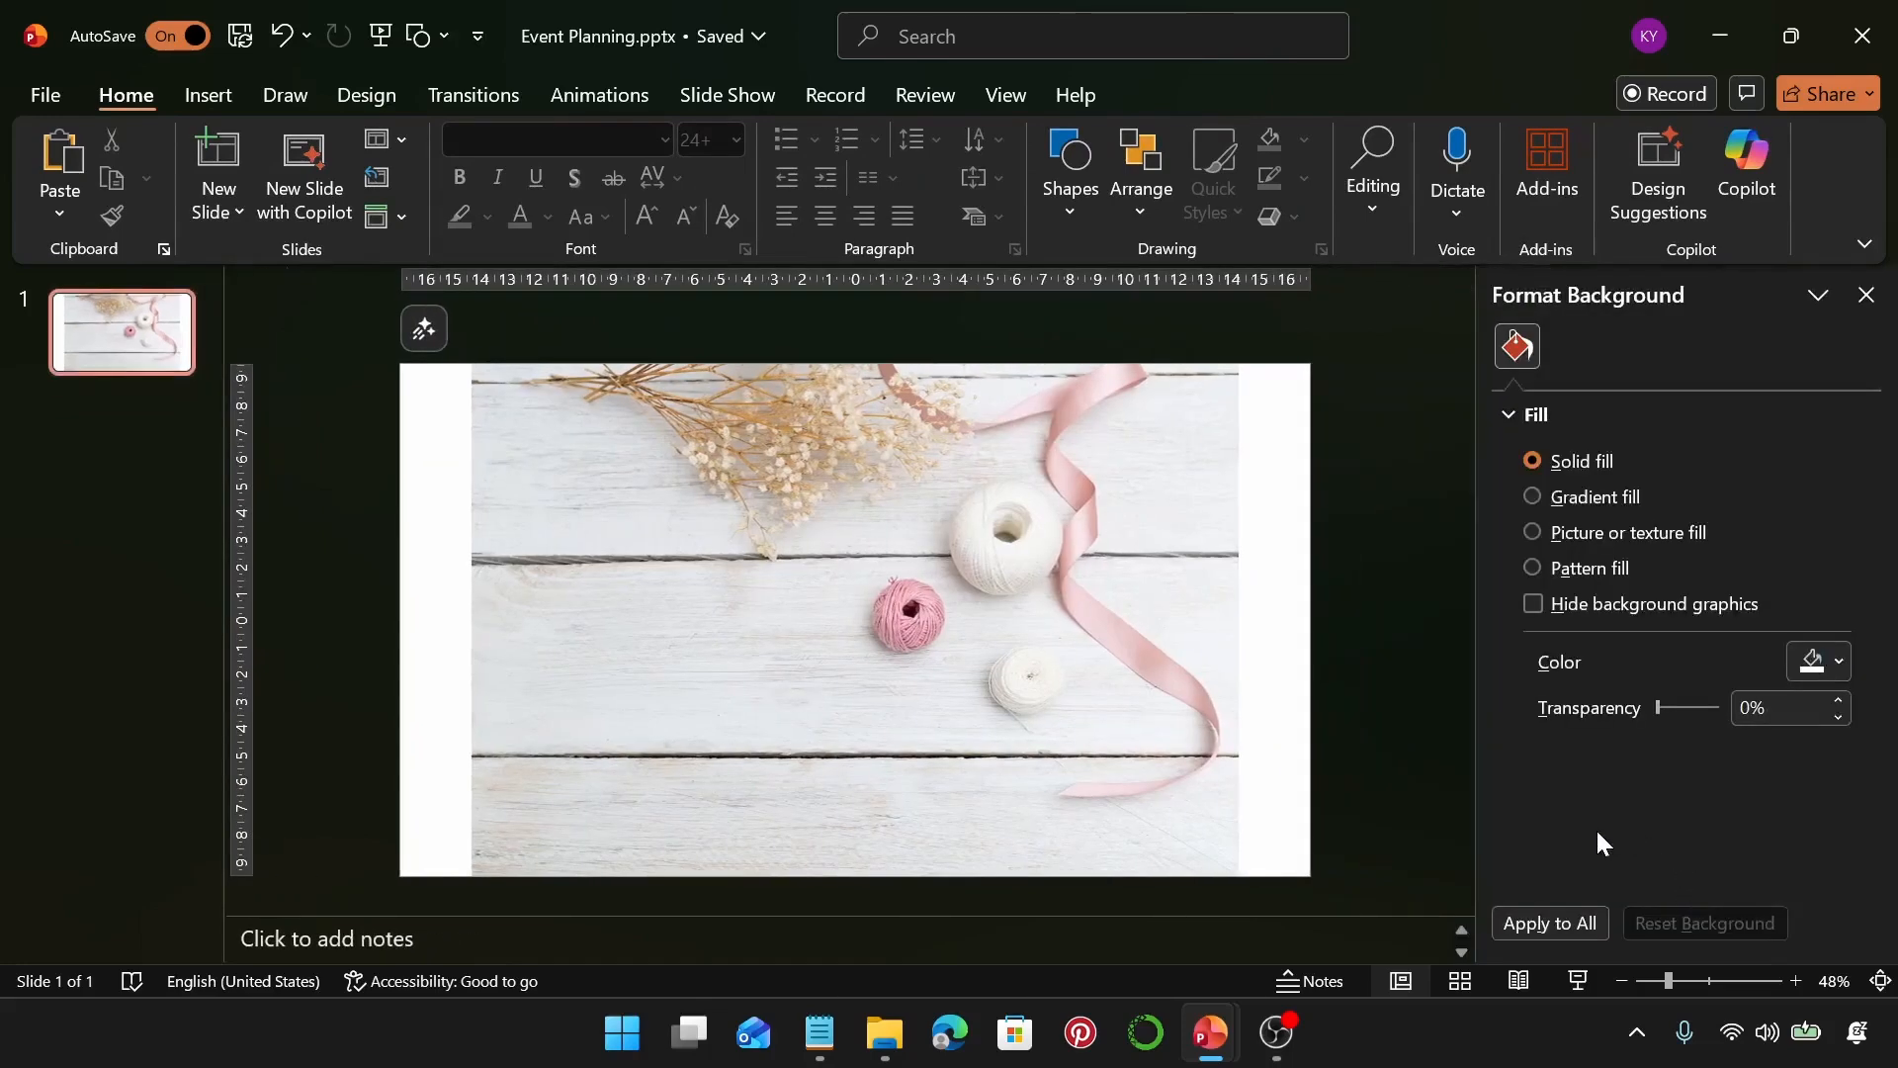
left_click(1534, 532)
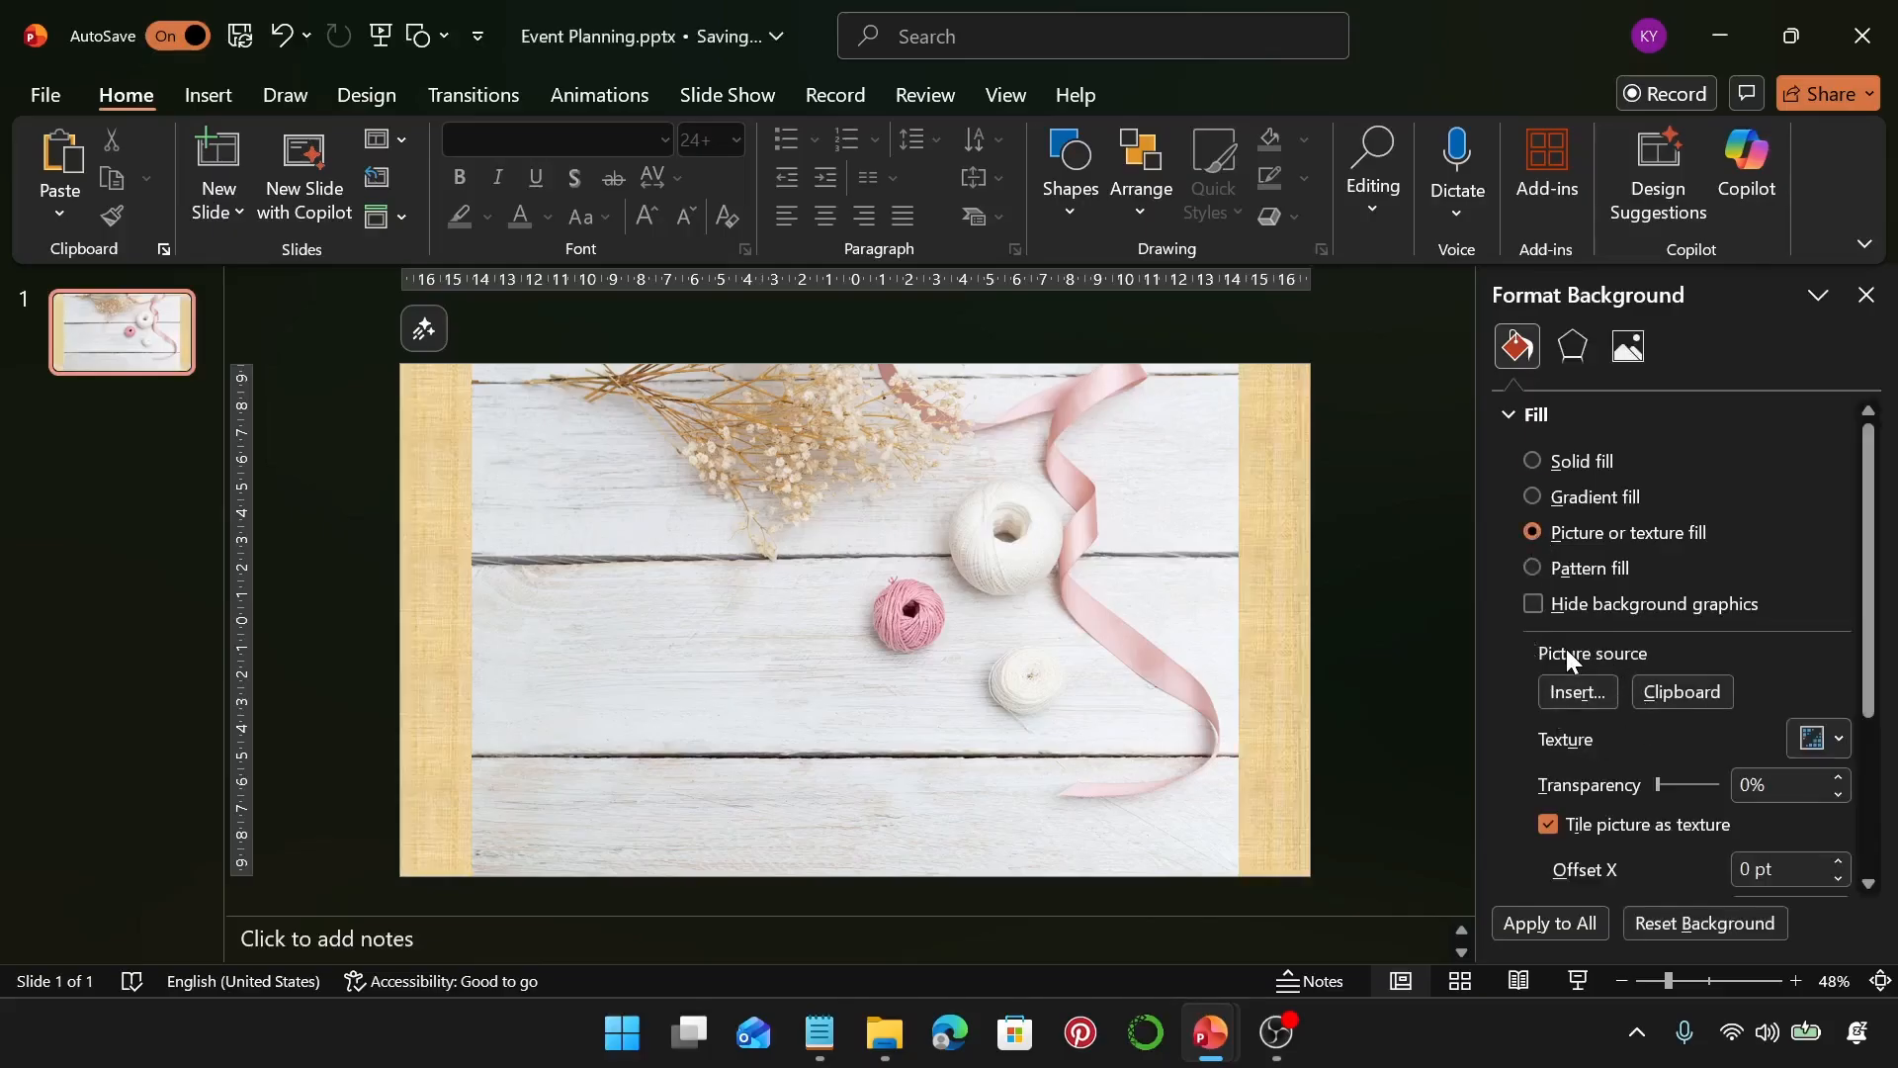
left_click(1692, 696)
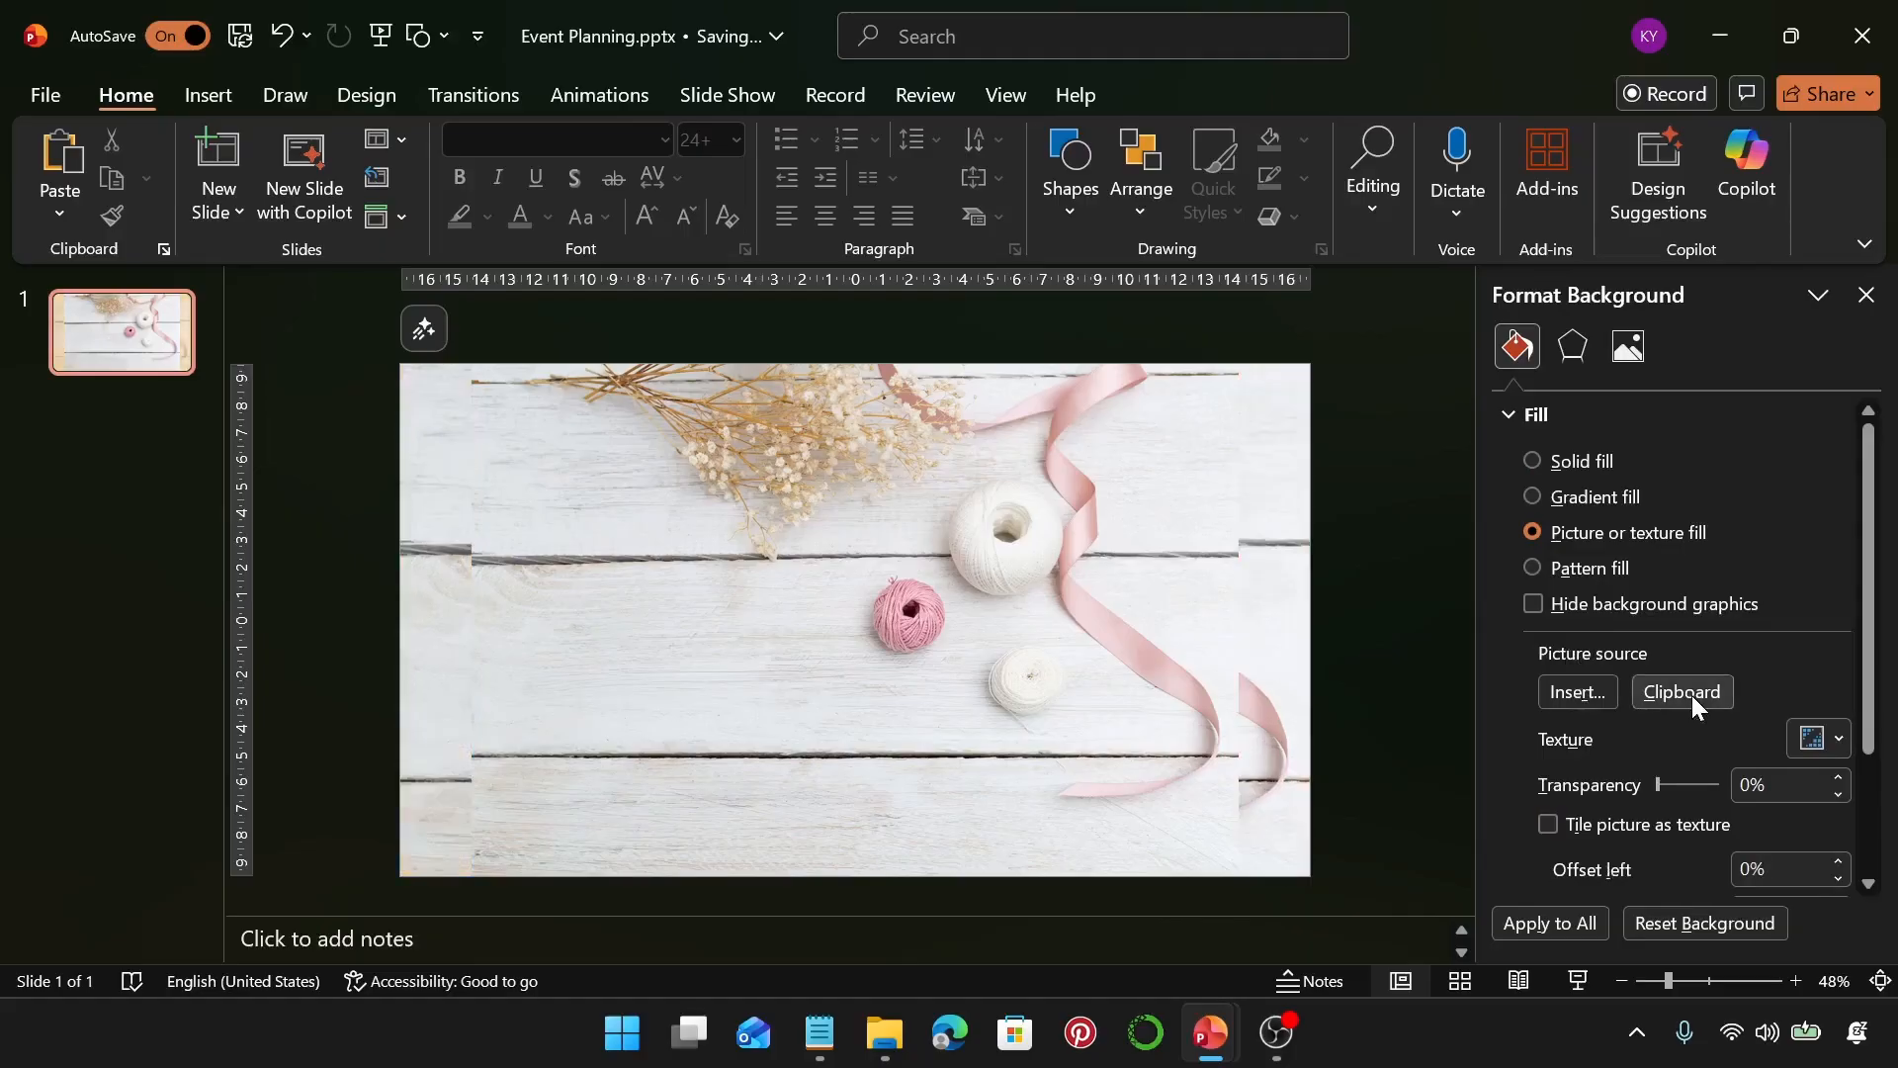
left_click_drag(1170, 566, 791, 601)
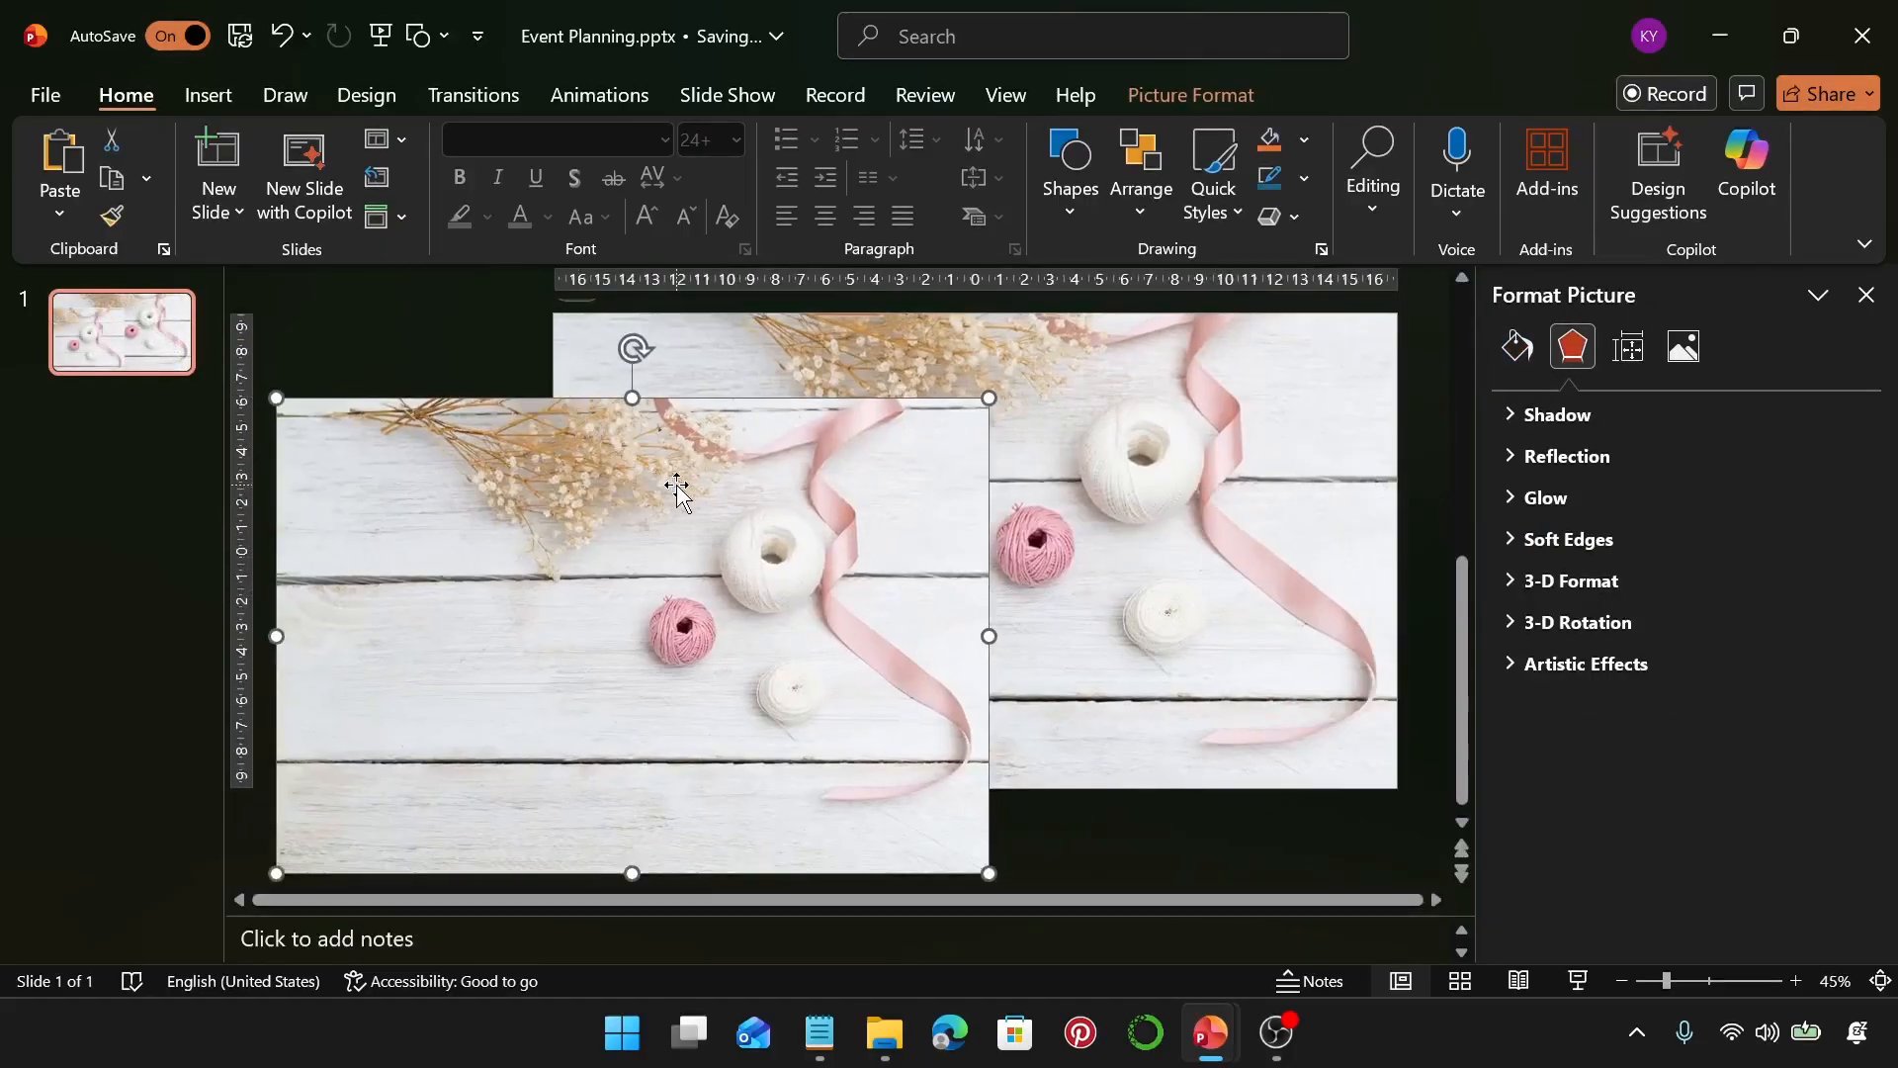
key("Delete")
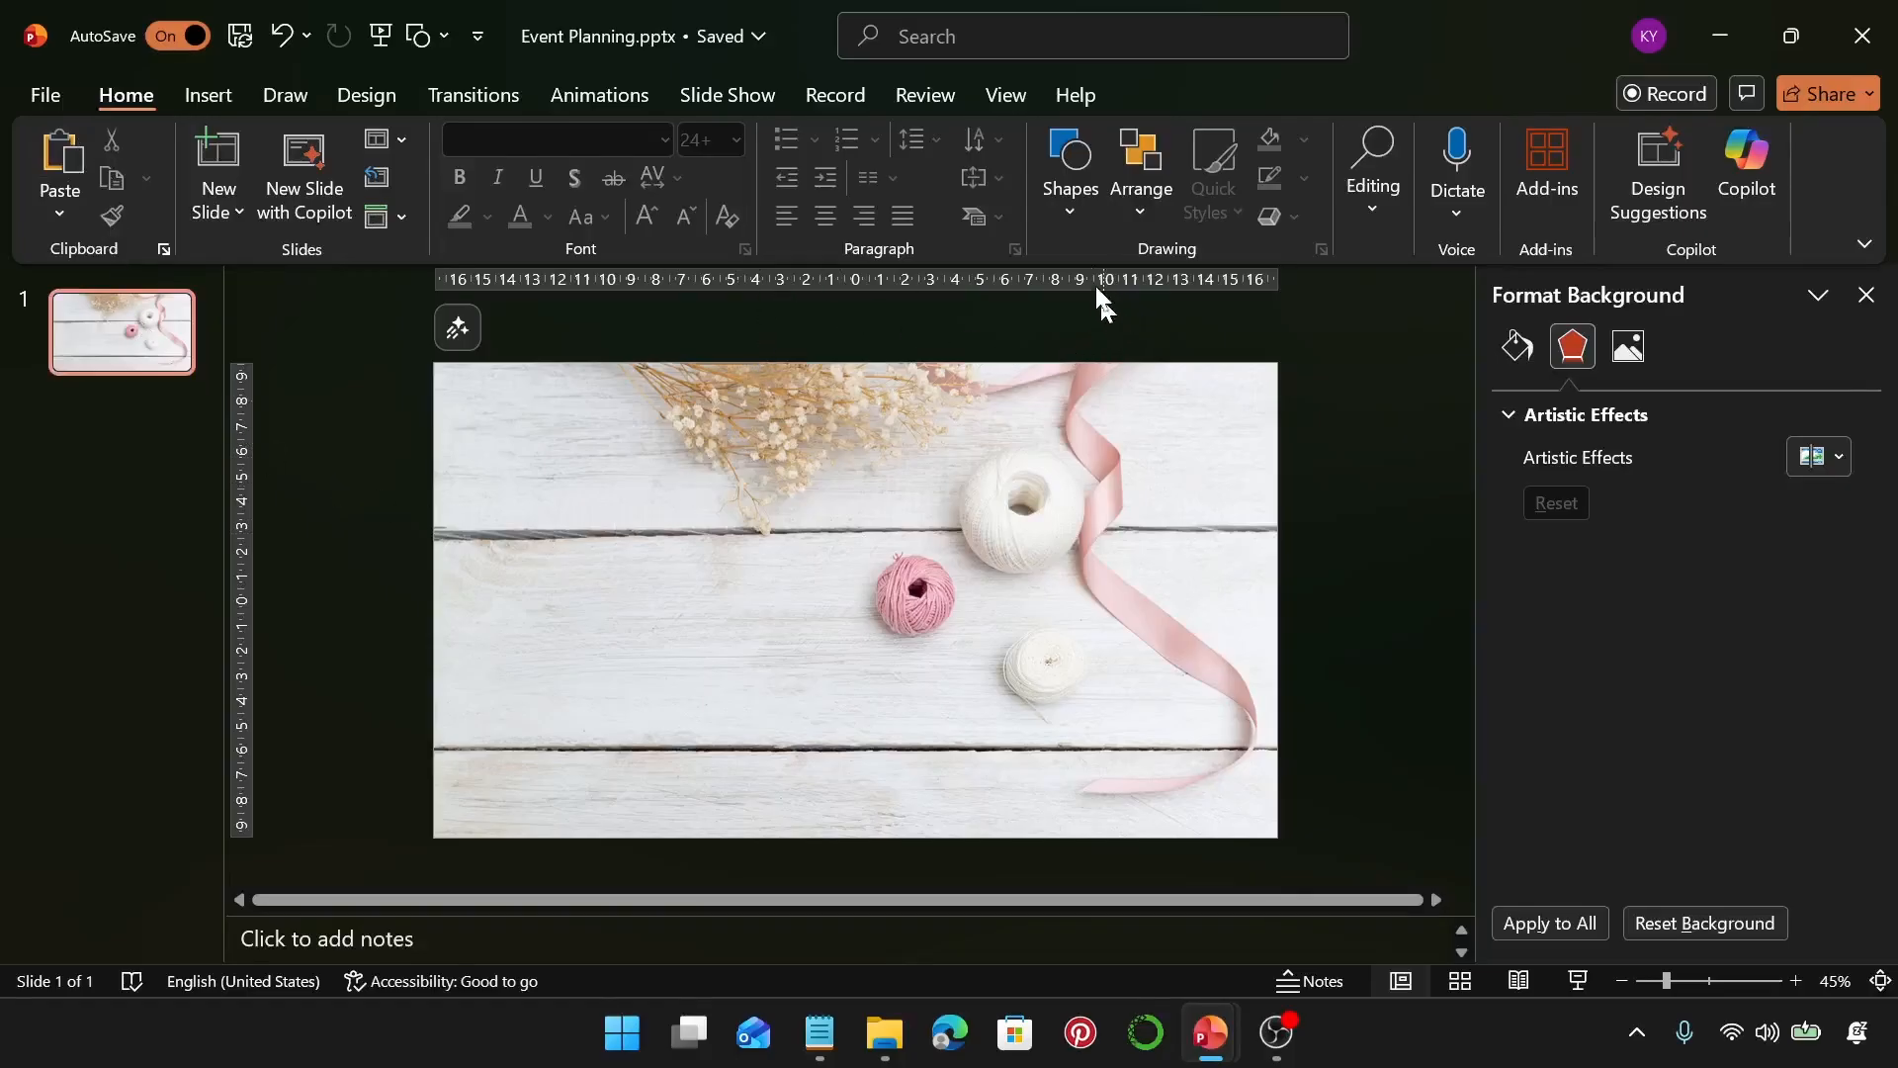
Draw a rectangle about 13.45 cm tall and 12.7 cm wide over the right half of the slide
left_click(1073, 197)
left_click(1137, 290)
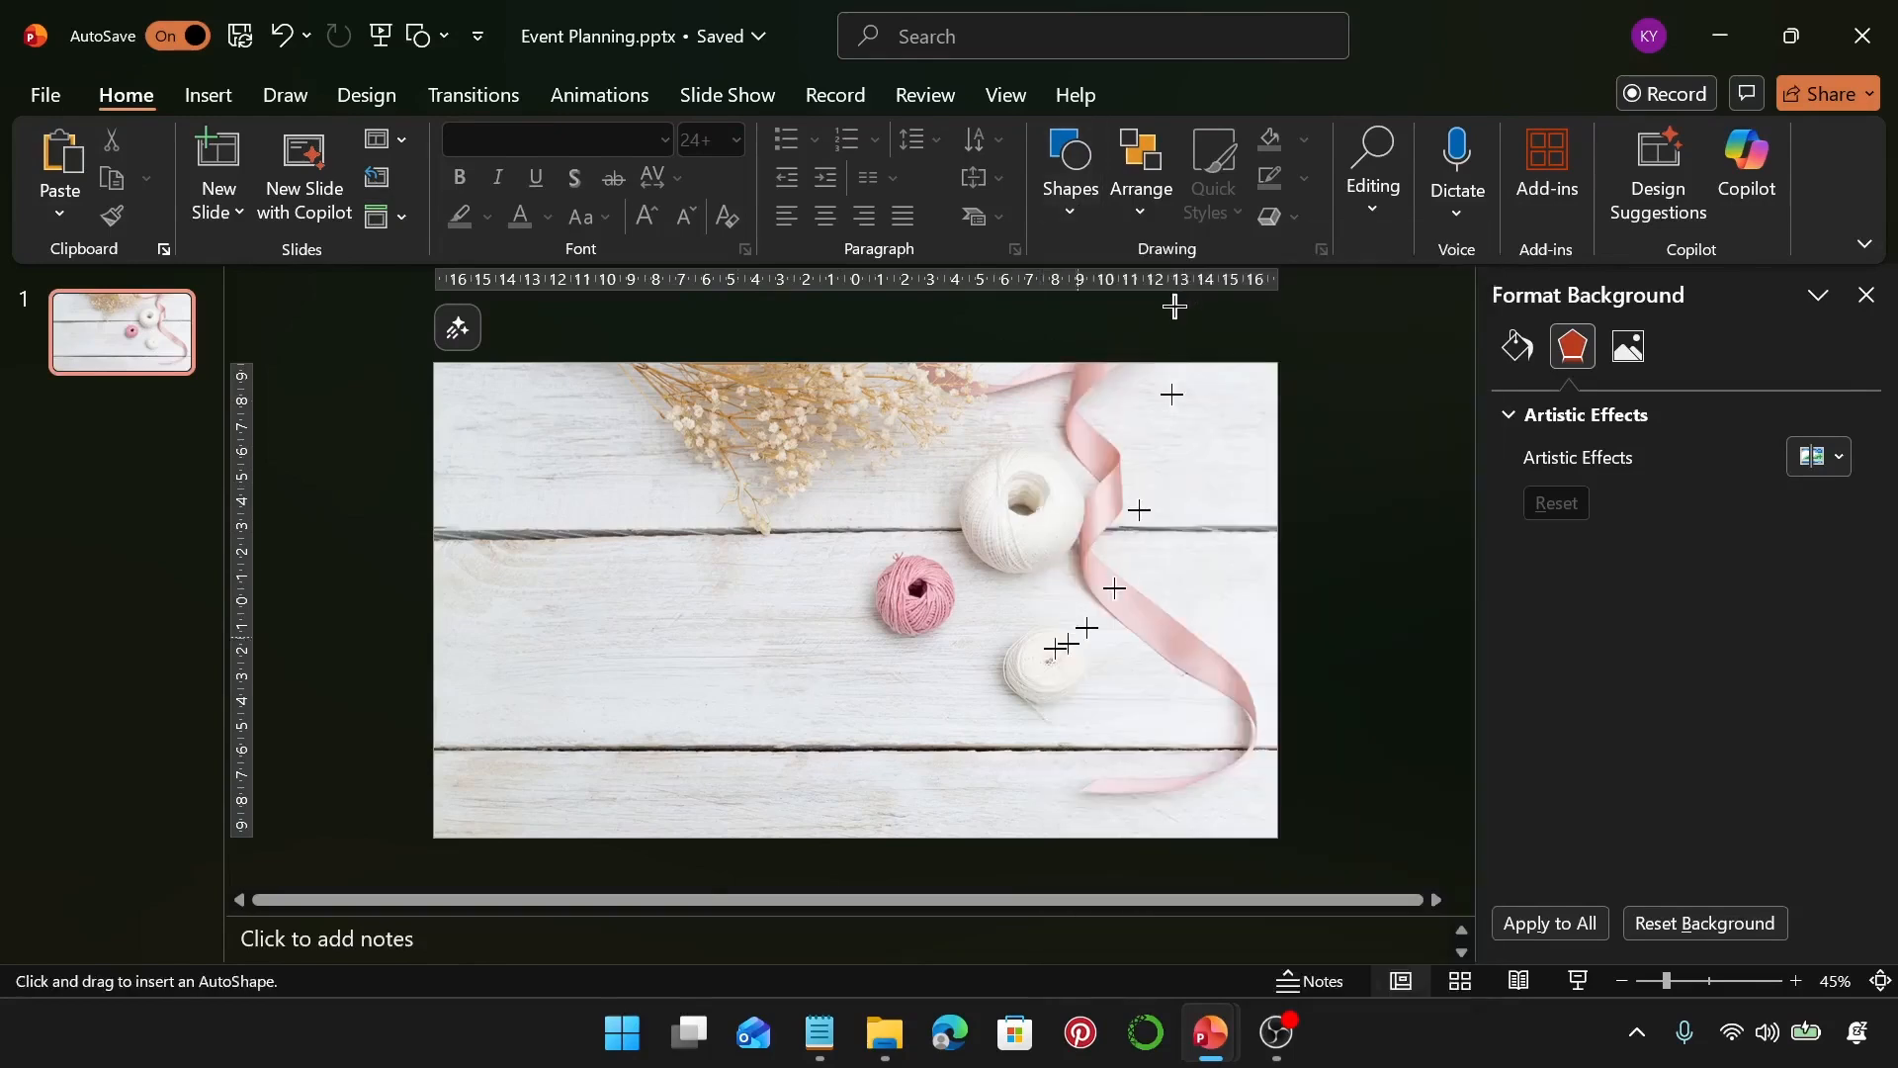
left_click_drag(925, 442, 1243, 777)
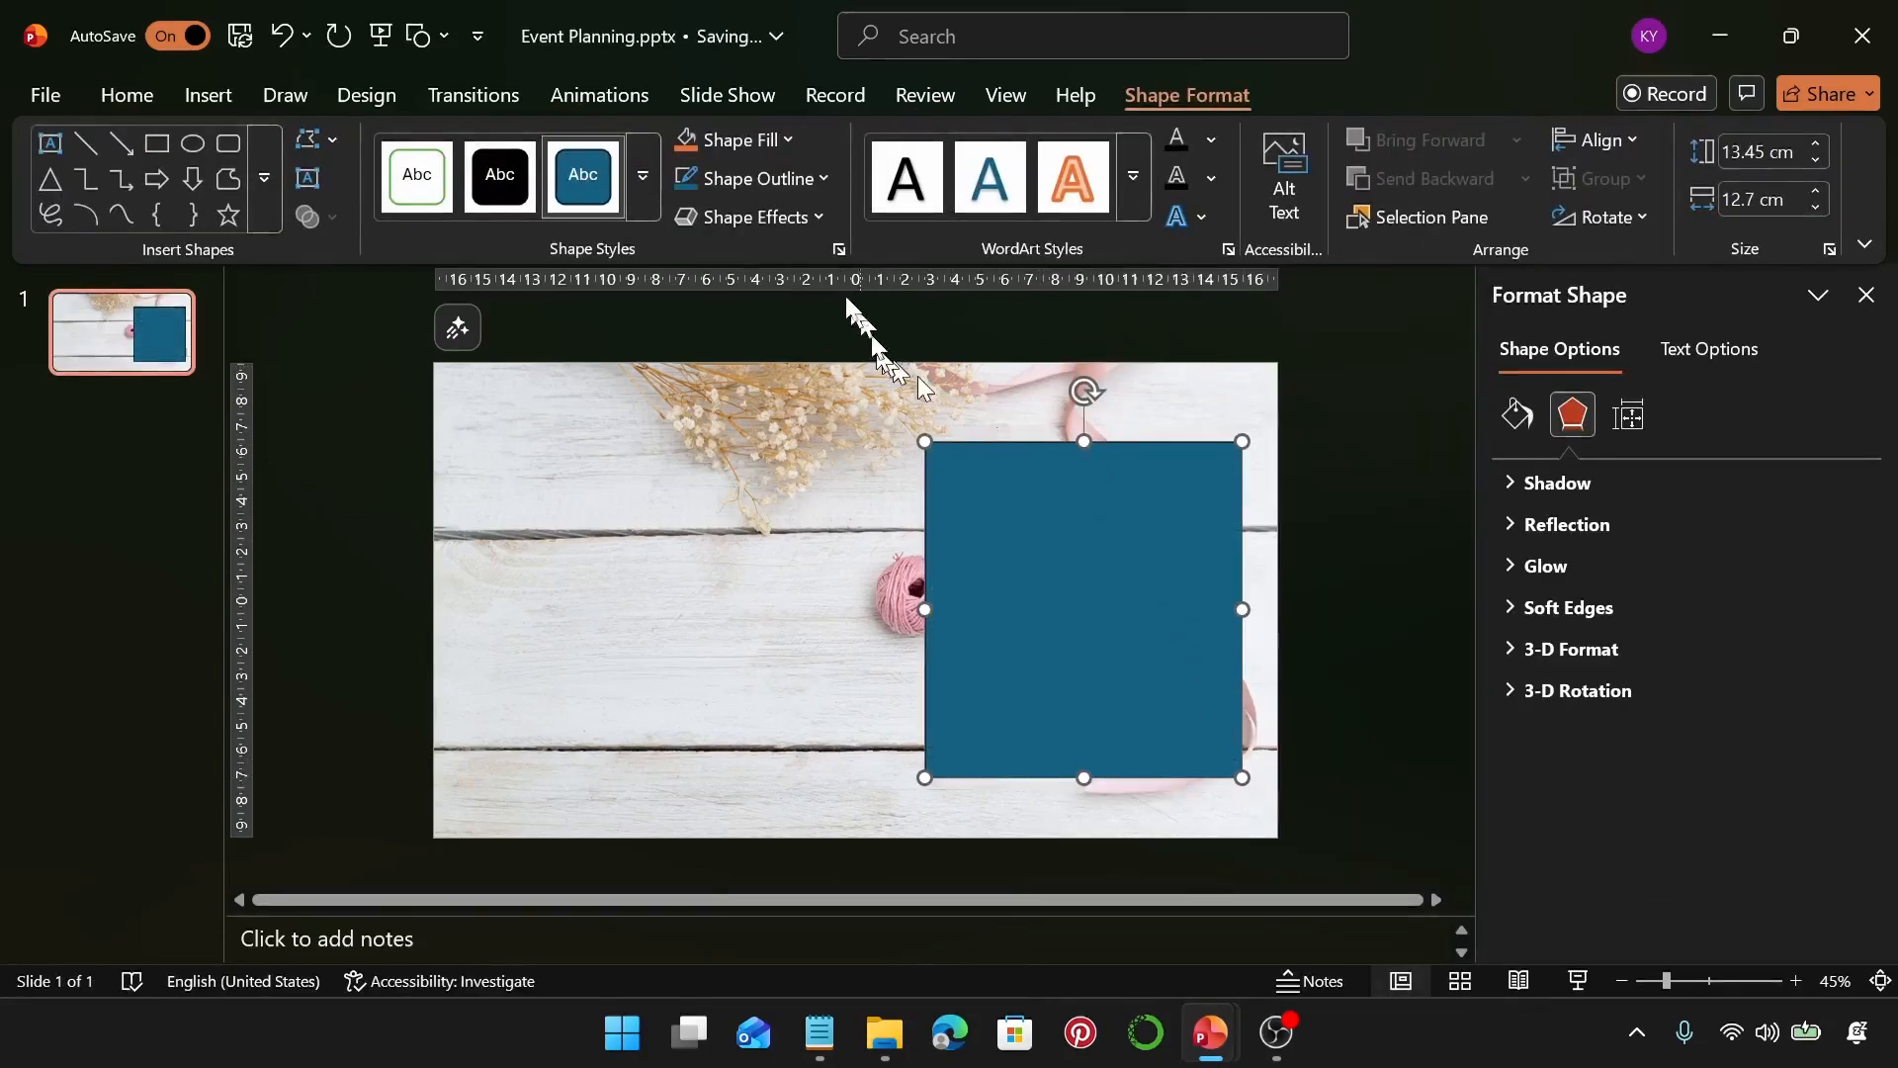
Remove the rectangle's fill and set its outline colour to hex #480F00, copied from the notes file
left_click(760, 153)
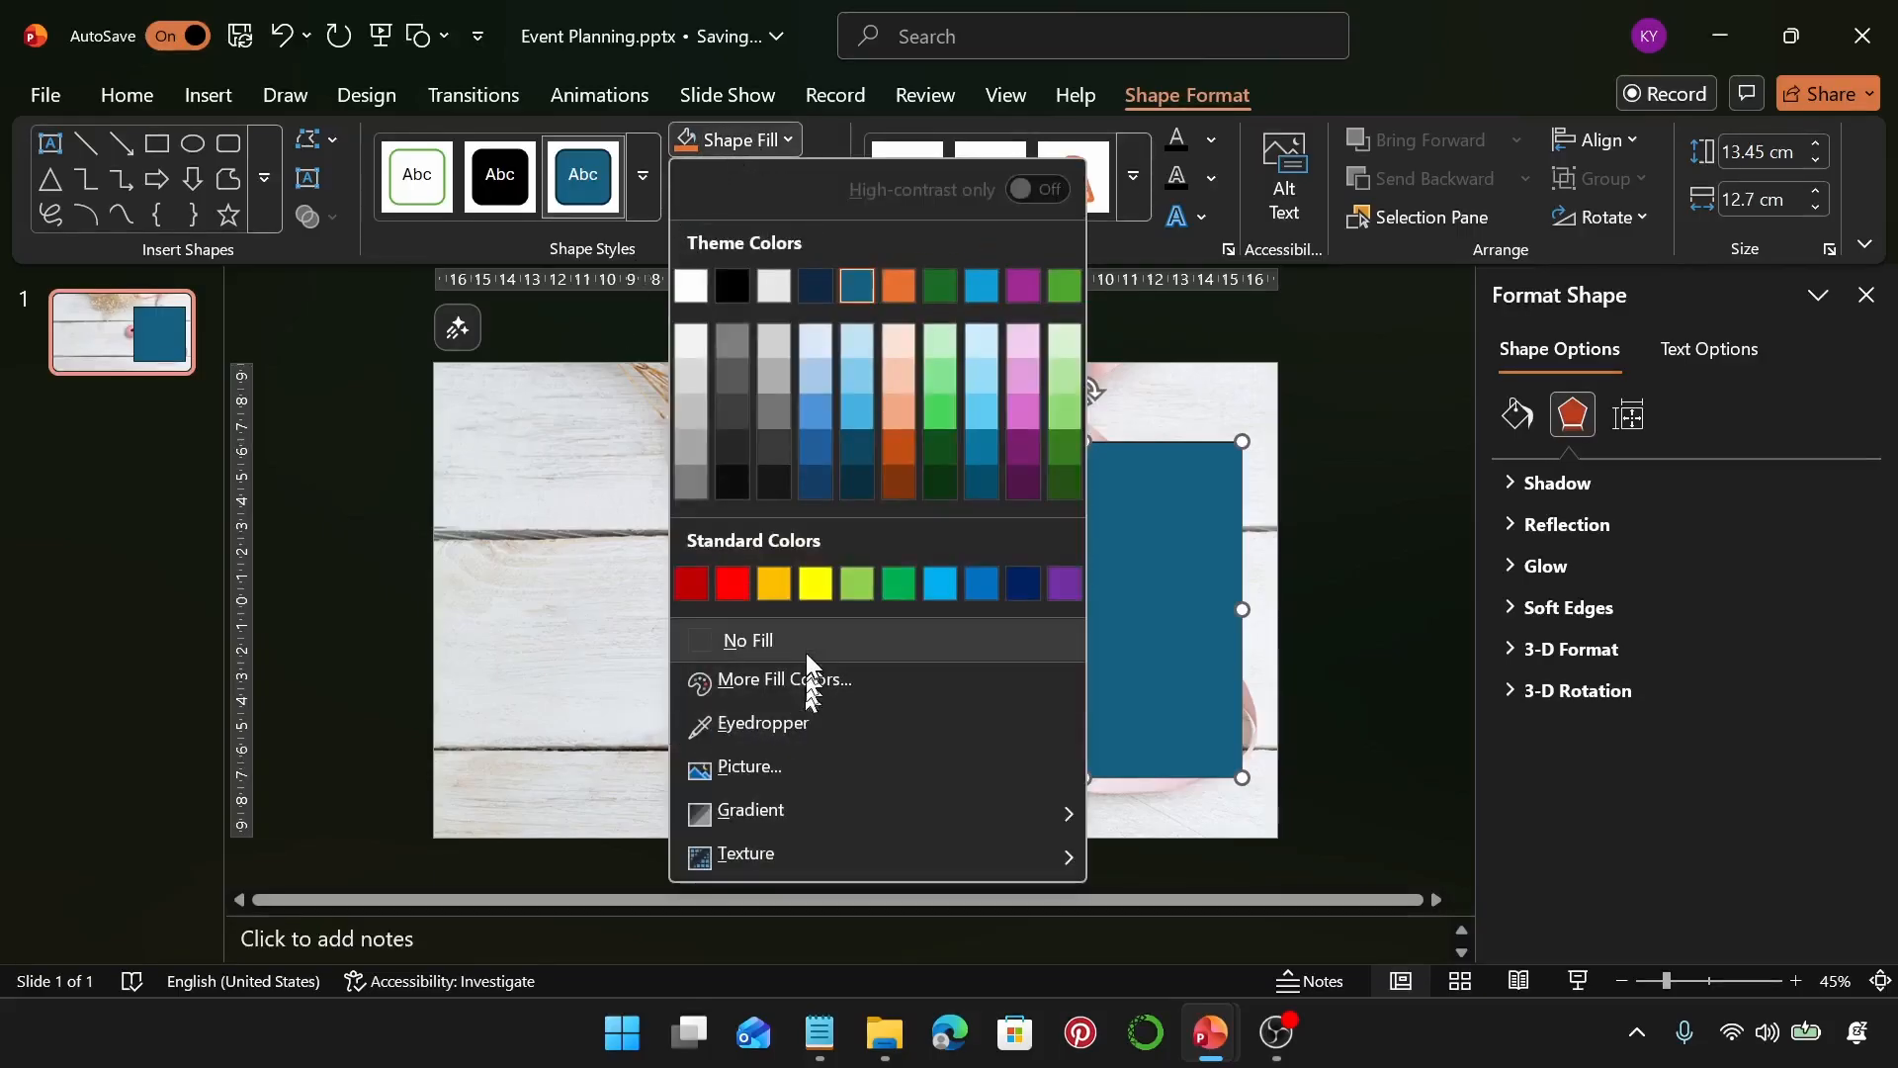
left_click(807, 642)
left_click(767, 184)
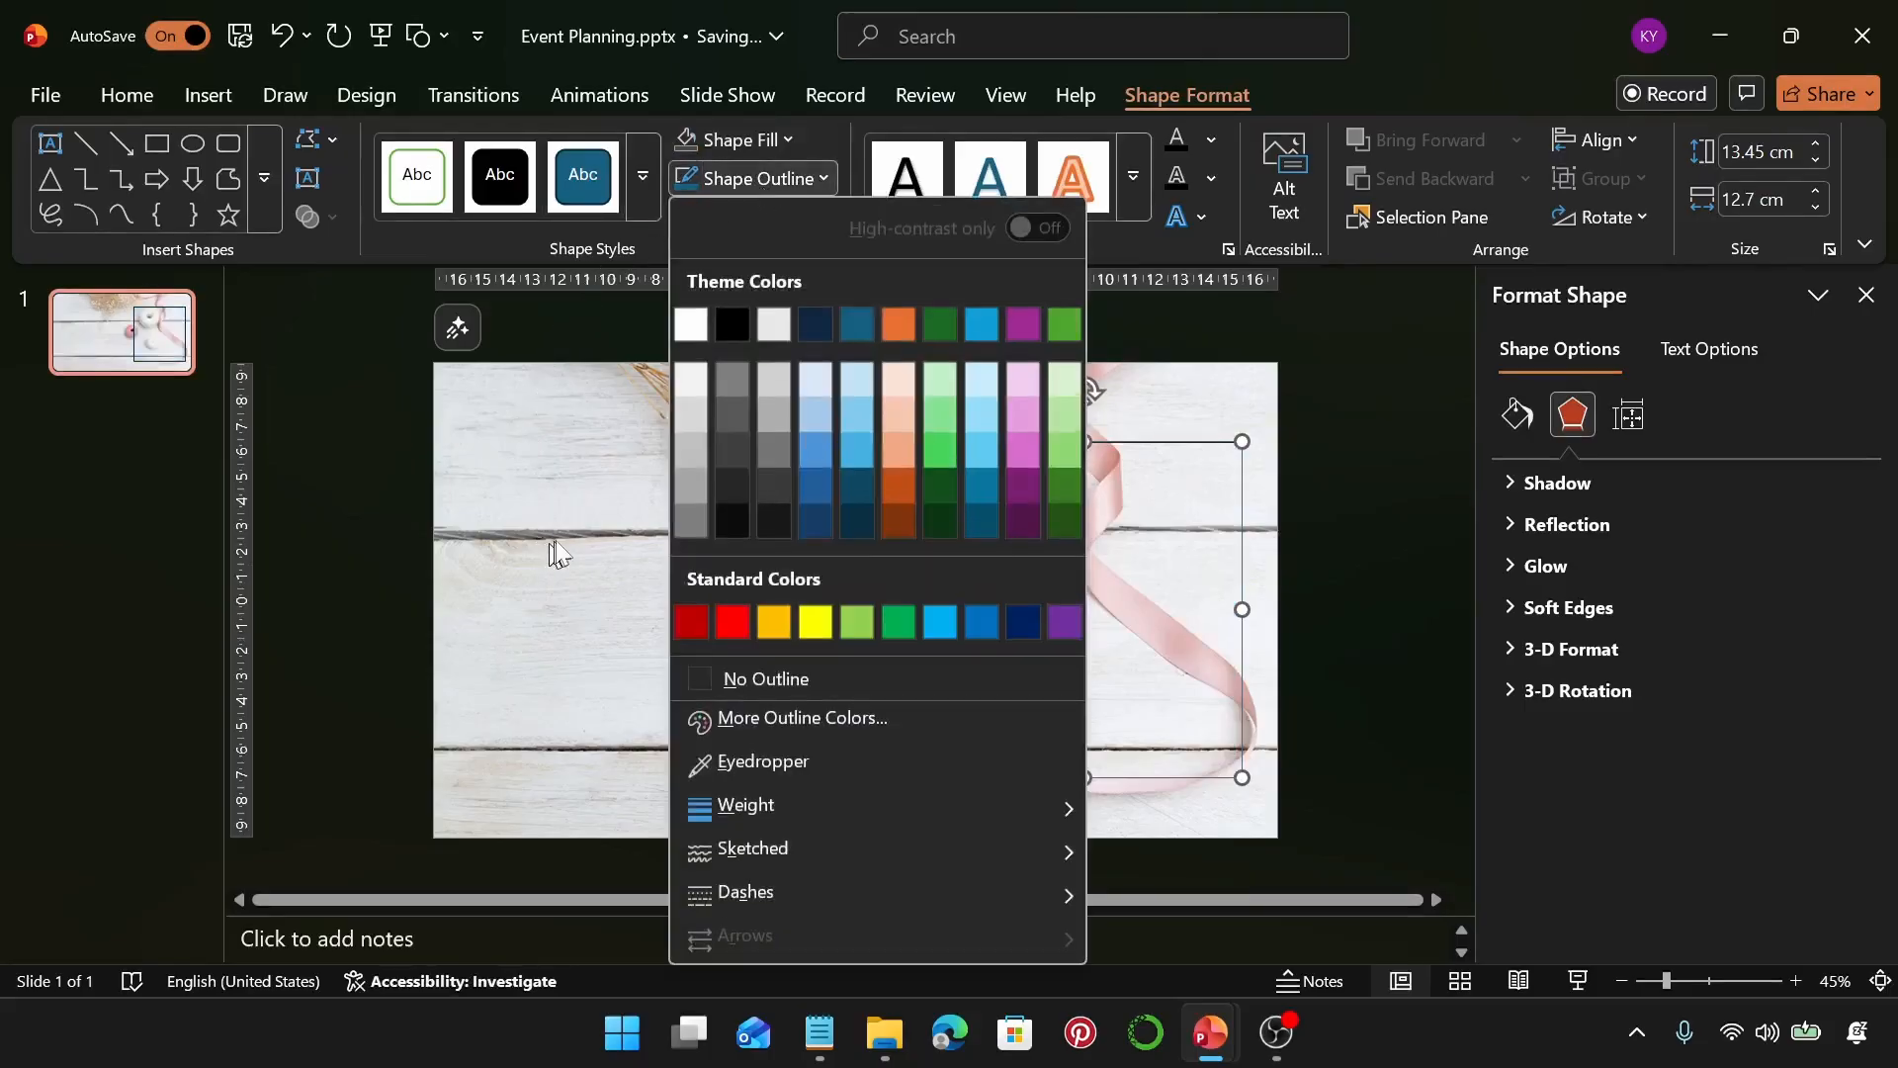
left_click(850, 732)
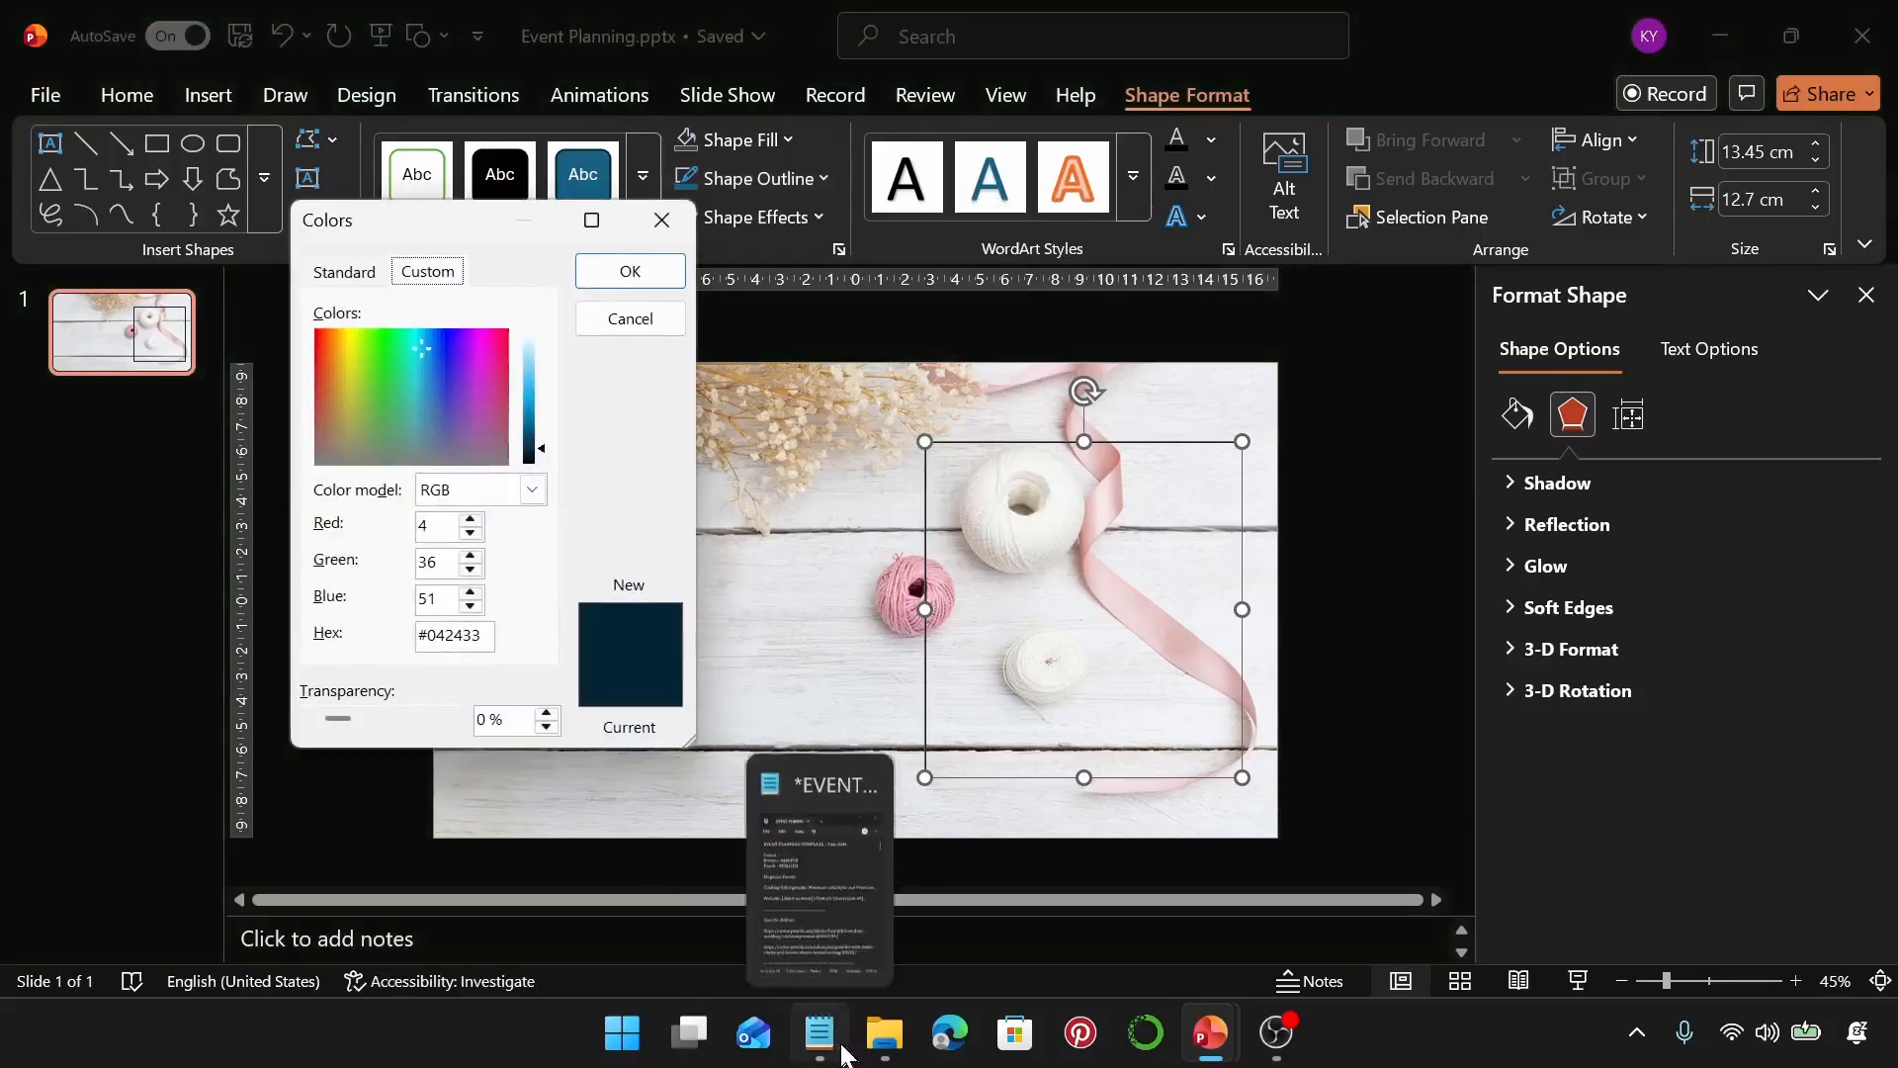
left_click(845, 1055)
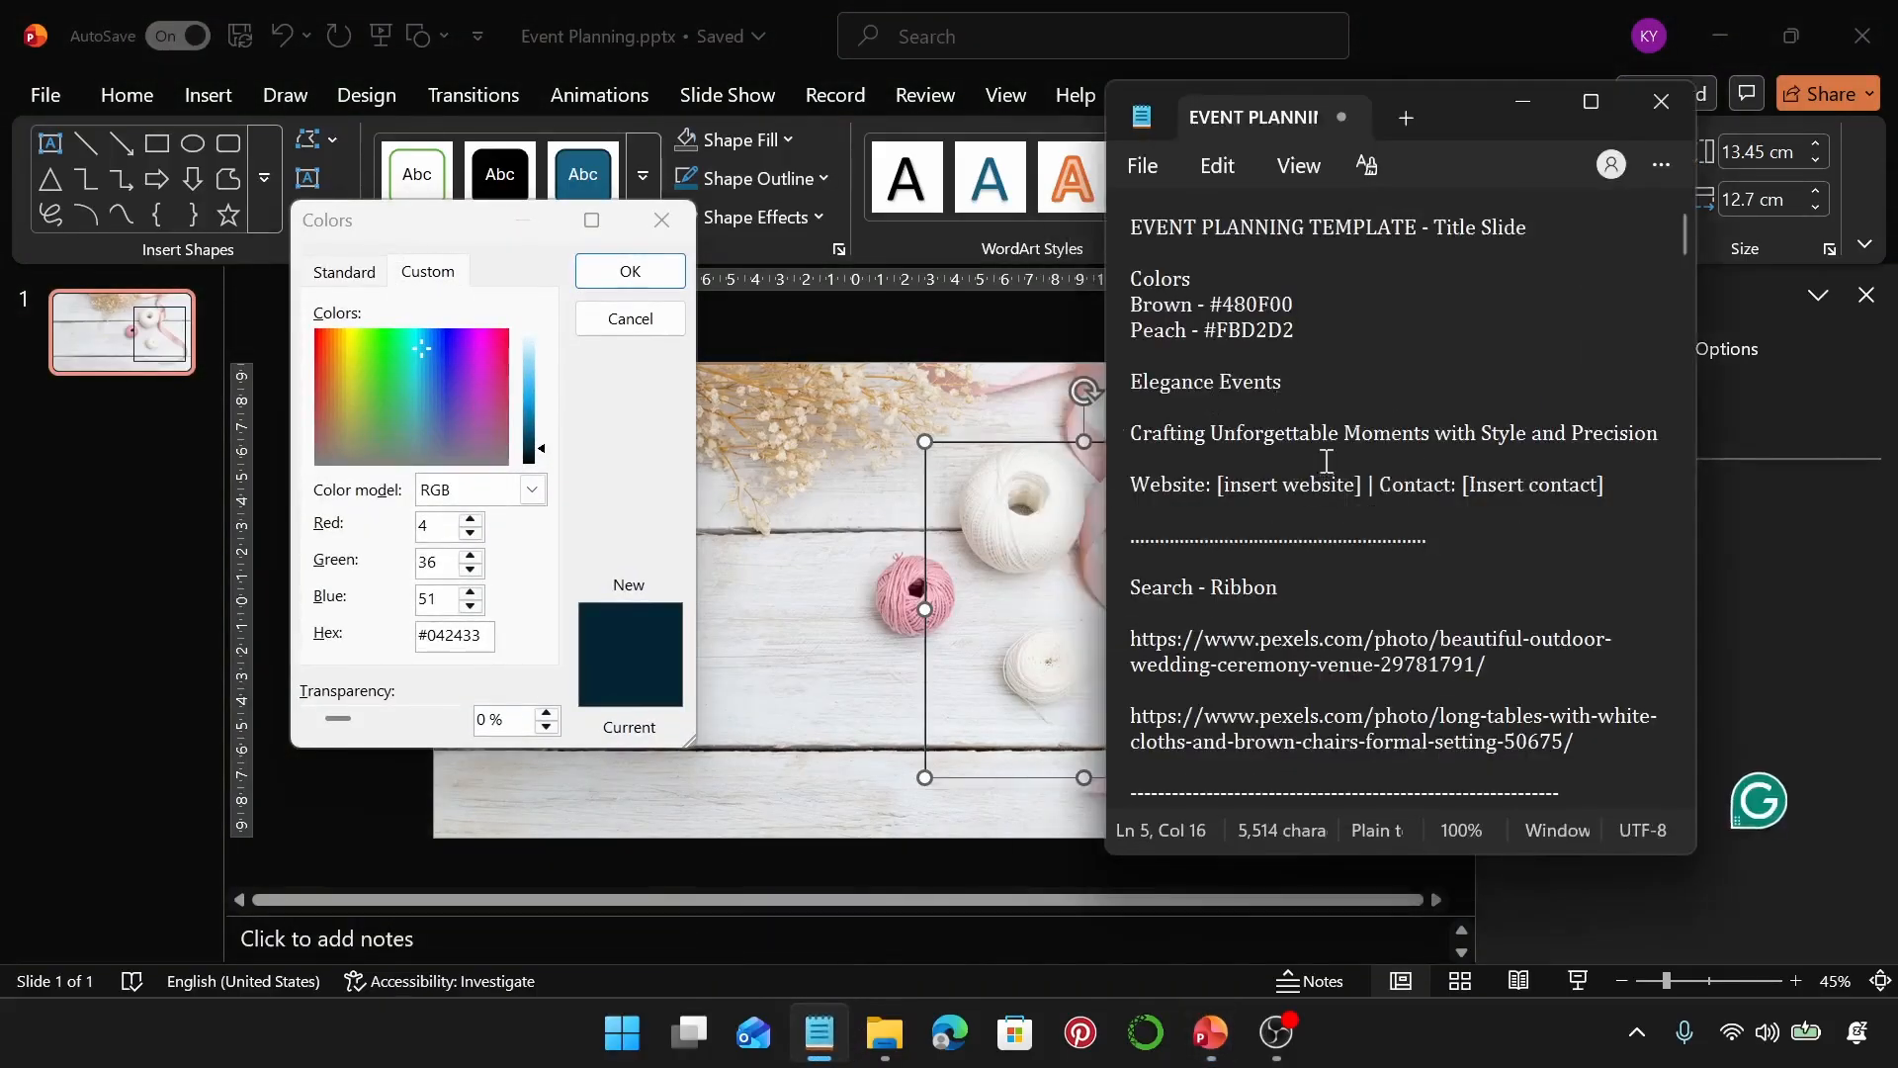
left_click_drag(1294, 305, 1214, 310)
key("ctrl+c")
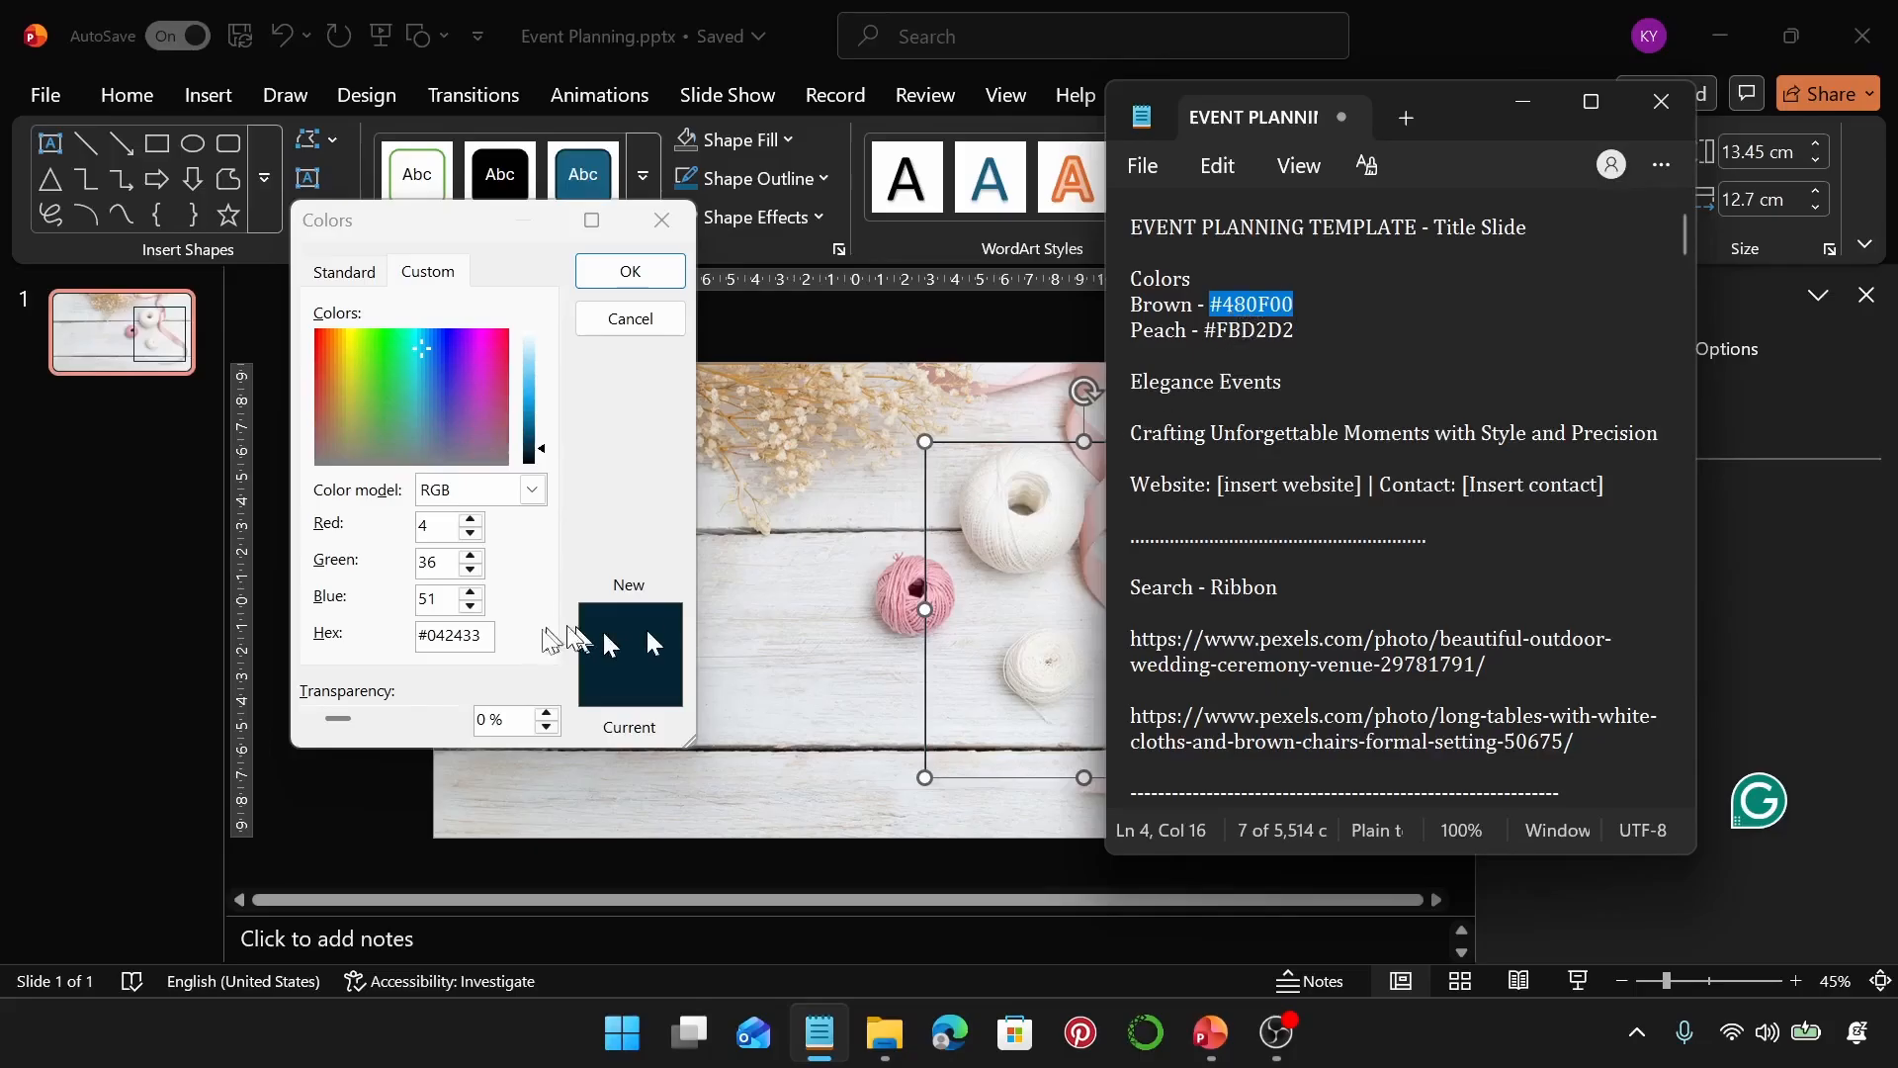
left_click(489, 644)
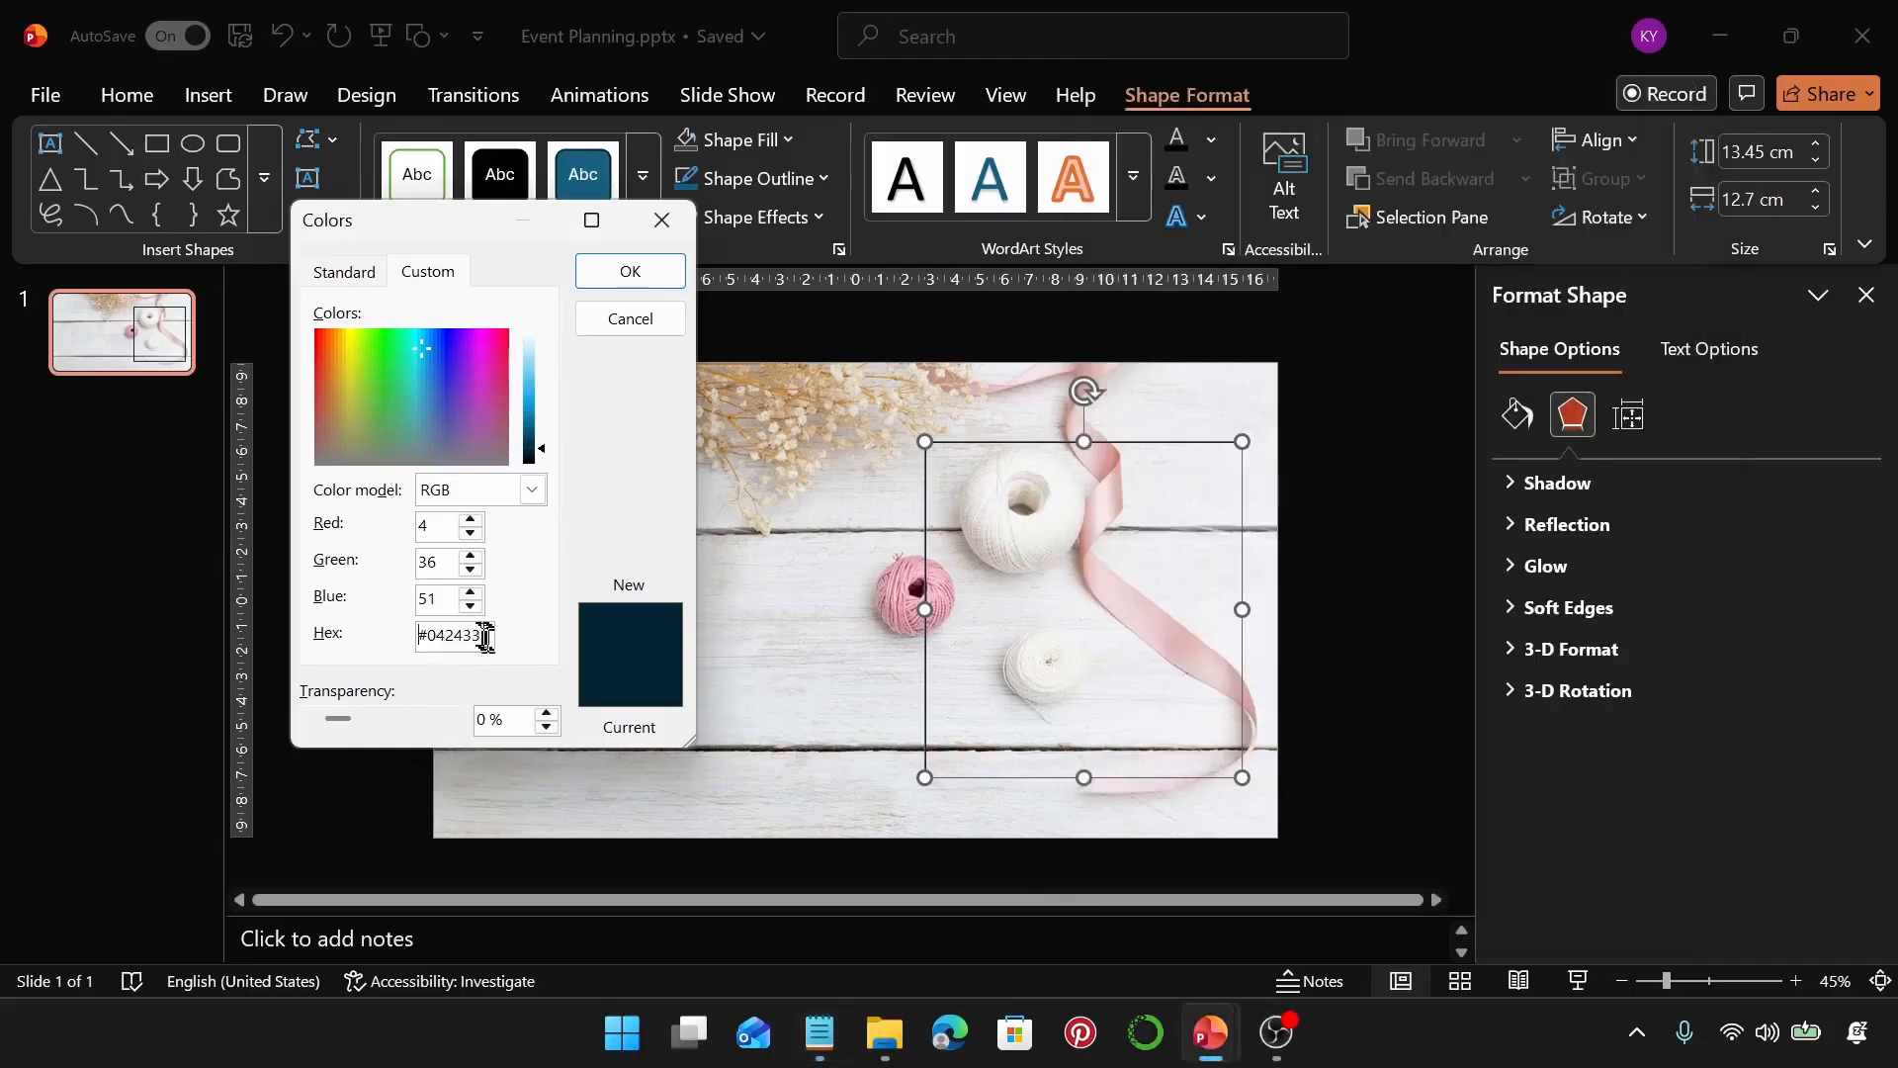
left_click_drag(485, 638, 410, 643)
key("ctrl+v")
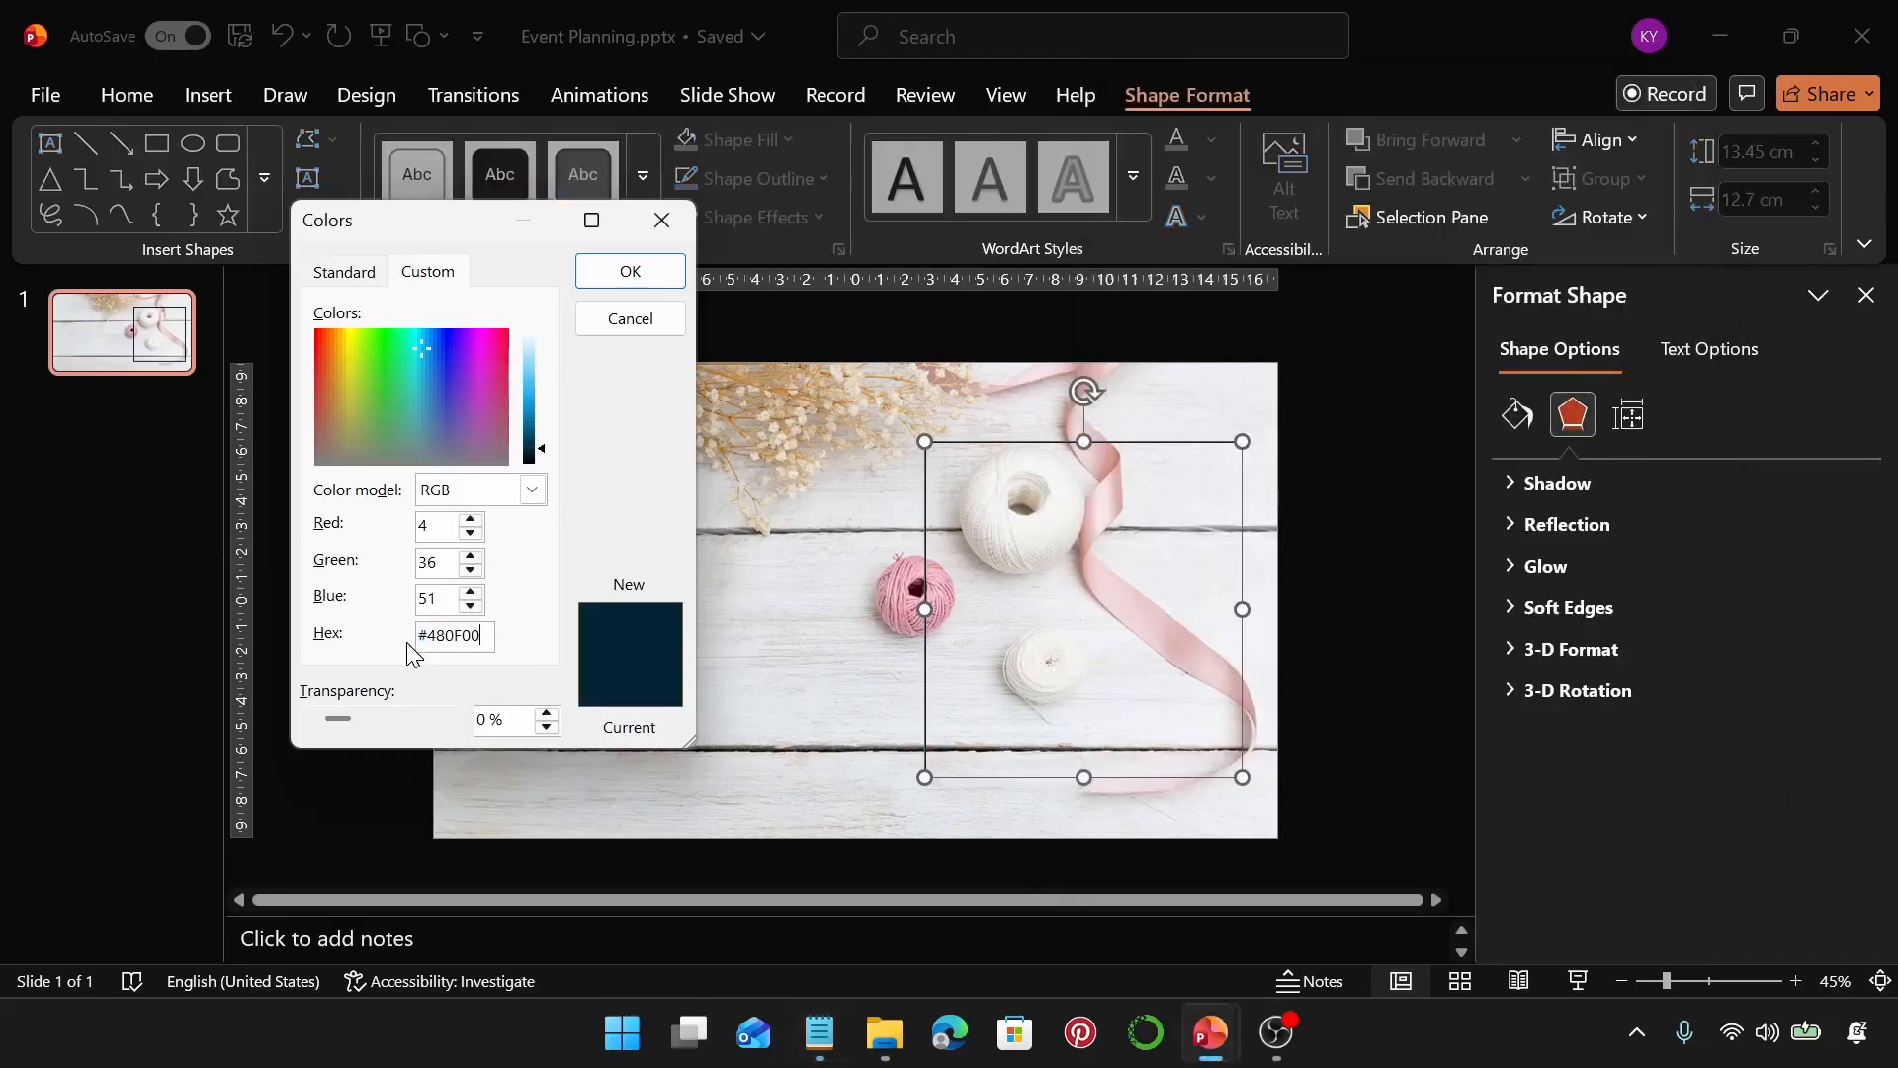
left_click(618, 279)
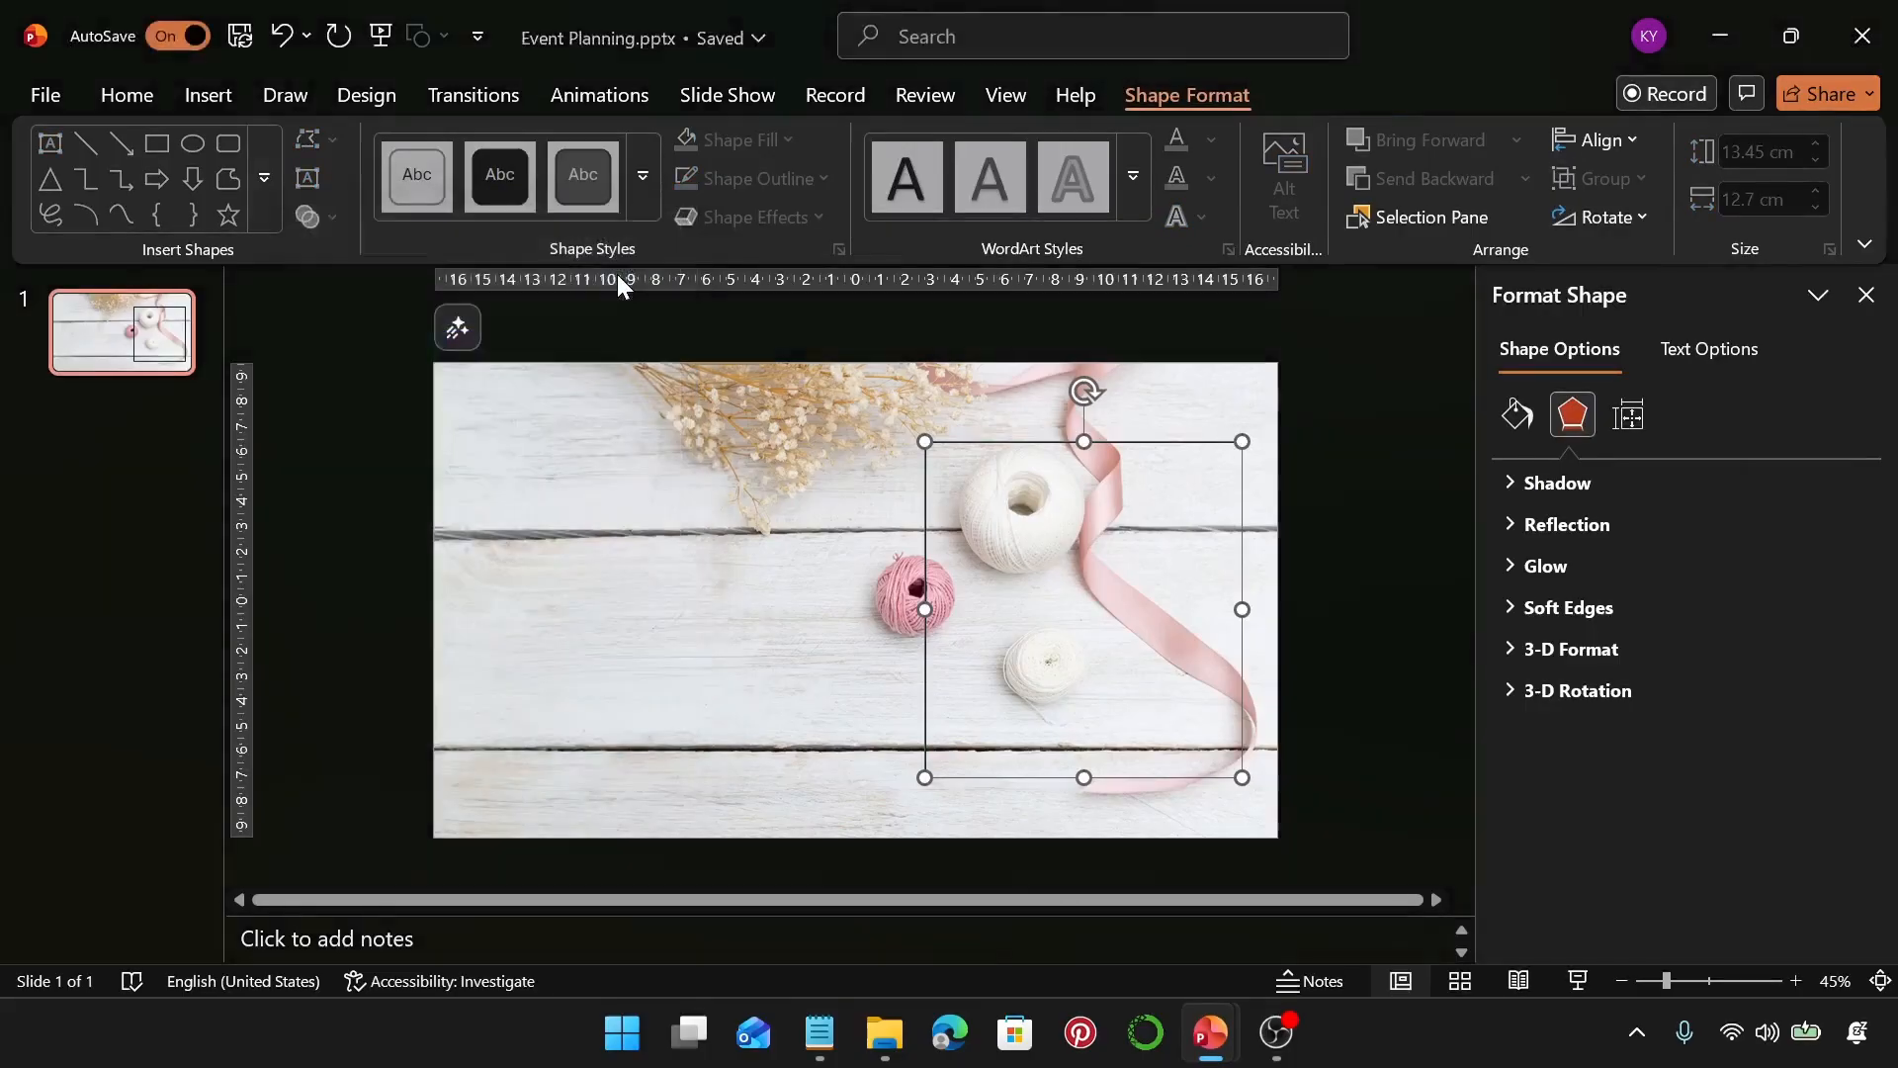
Try to set the rectangle's outline weight, then undo the last change
left_click(821, 178)
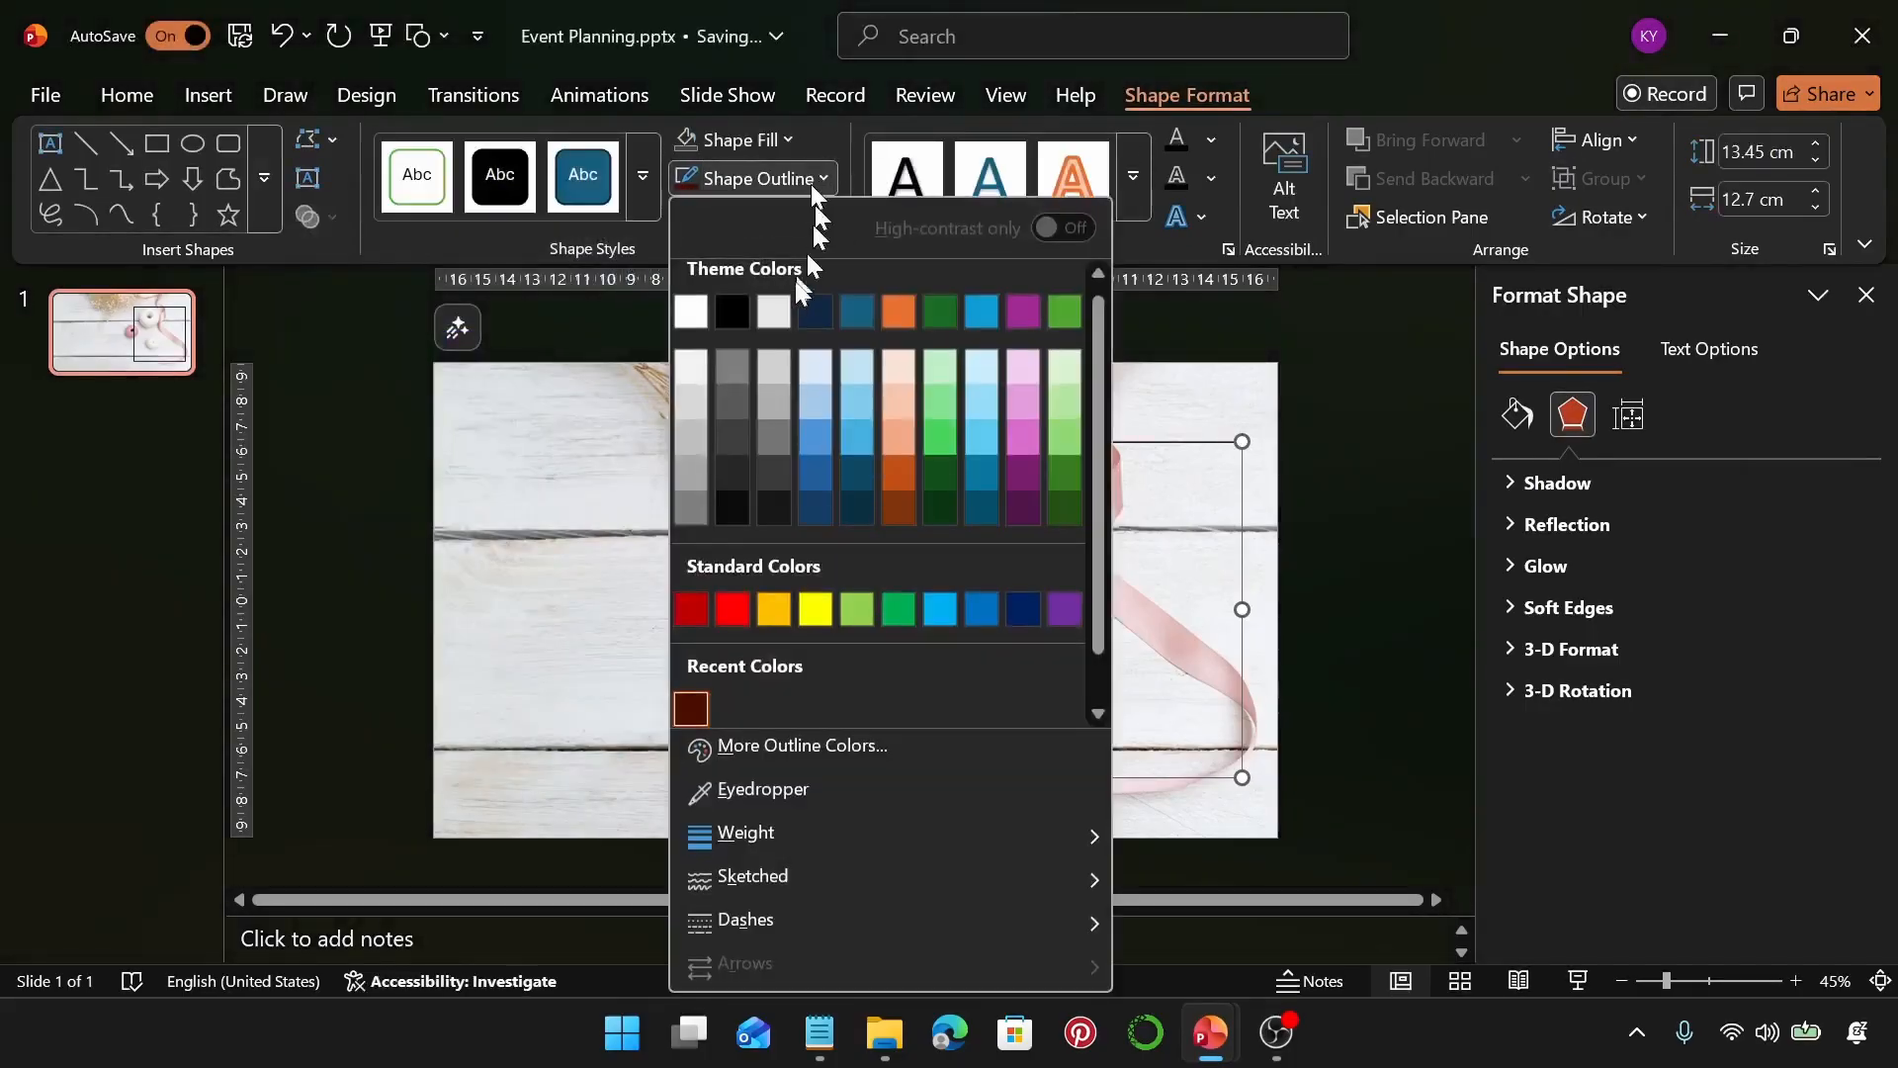
mouse_move(848, 832)
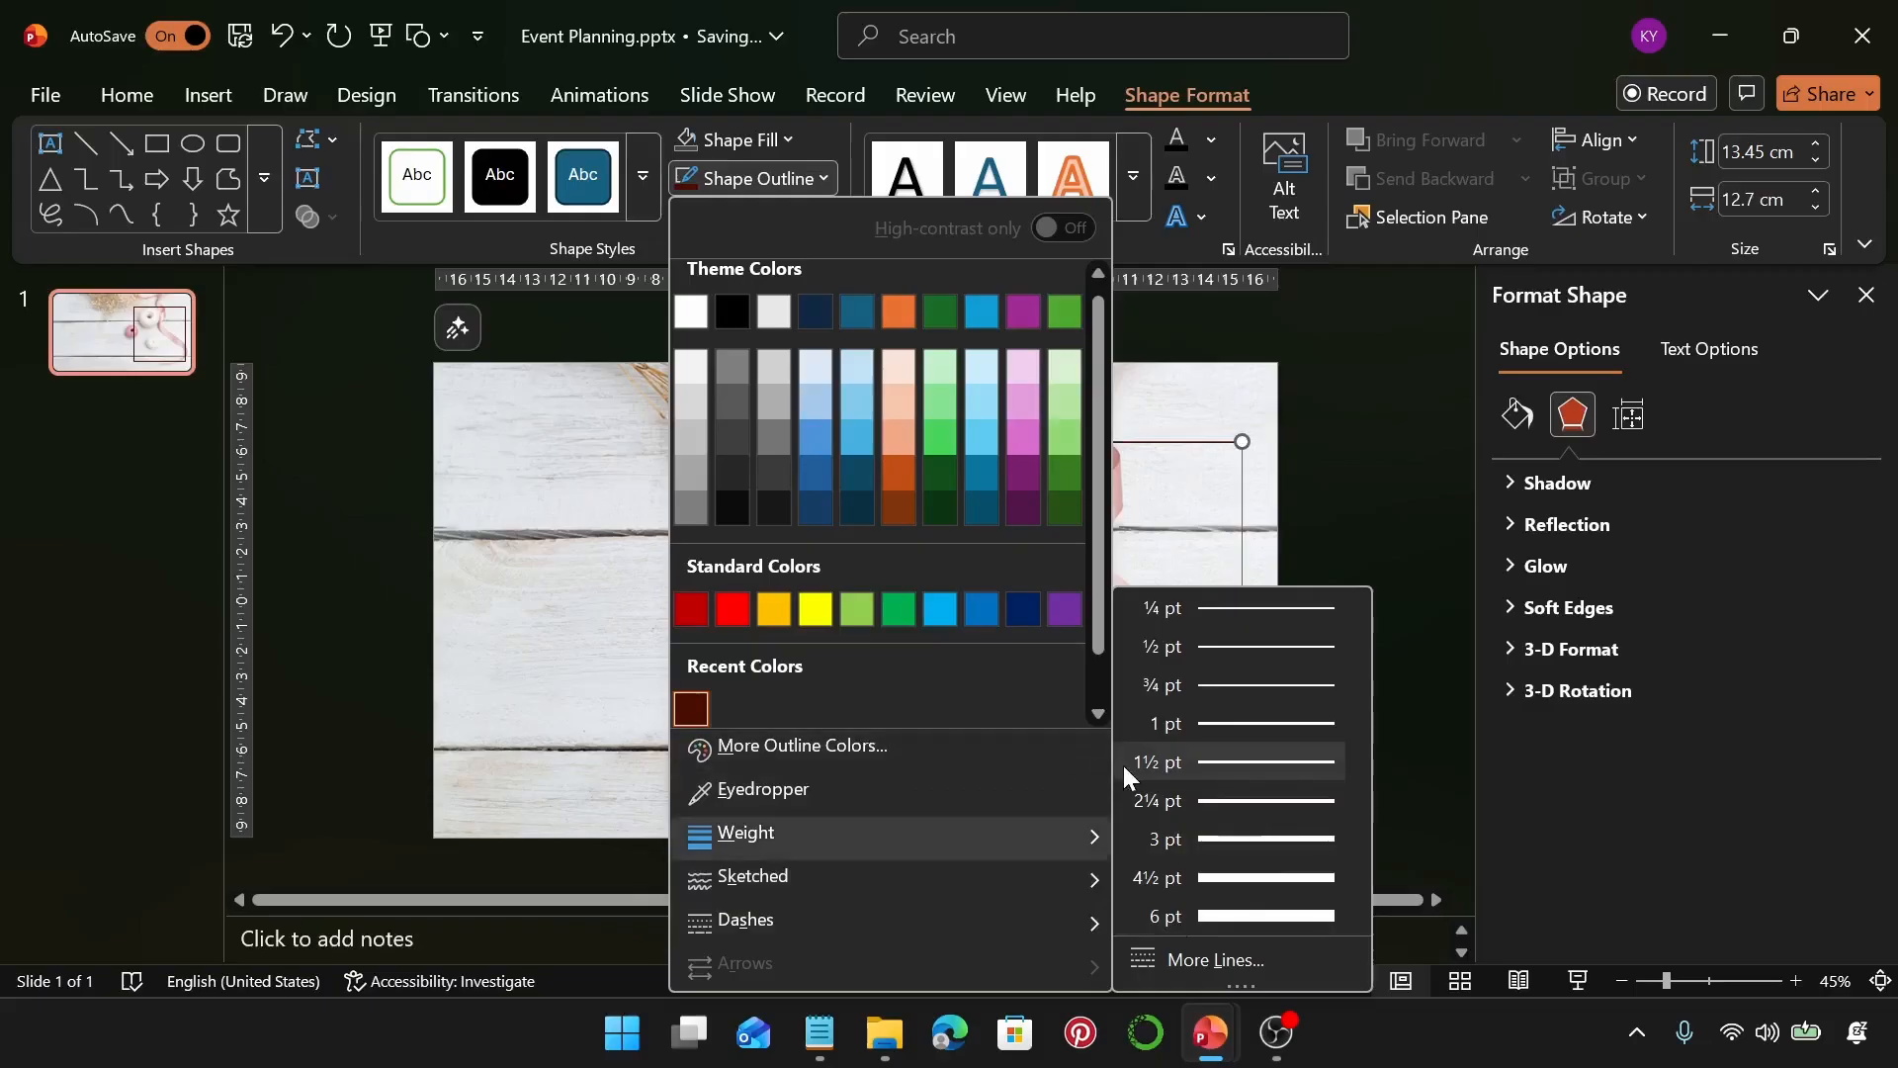
left_click(1270, 465)
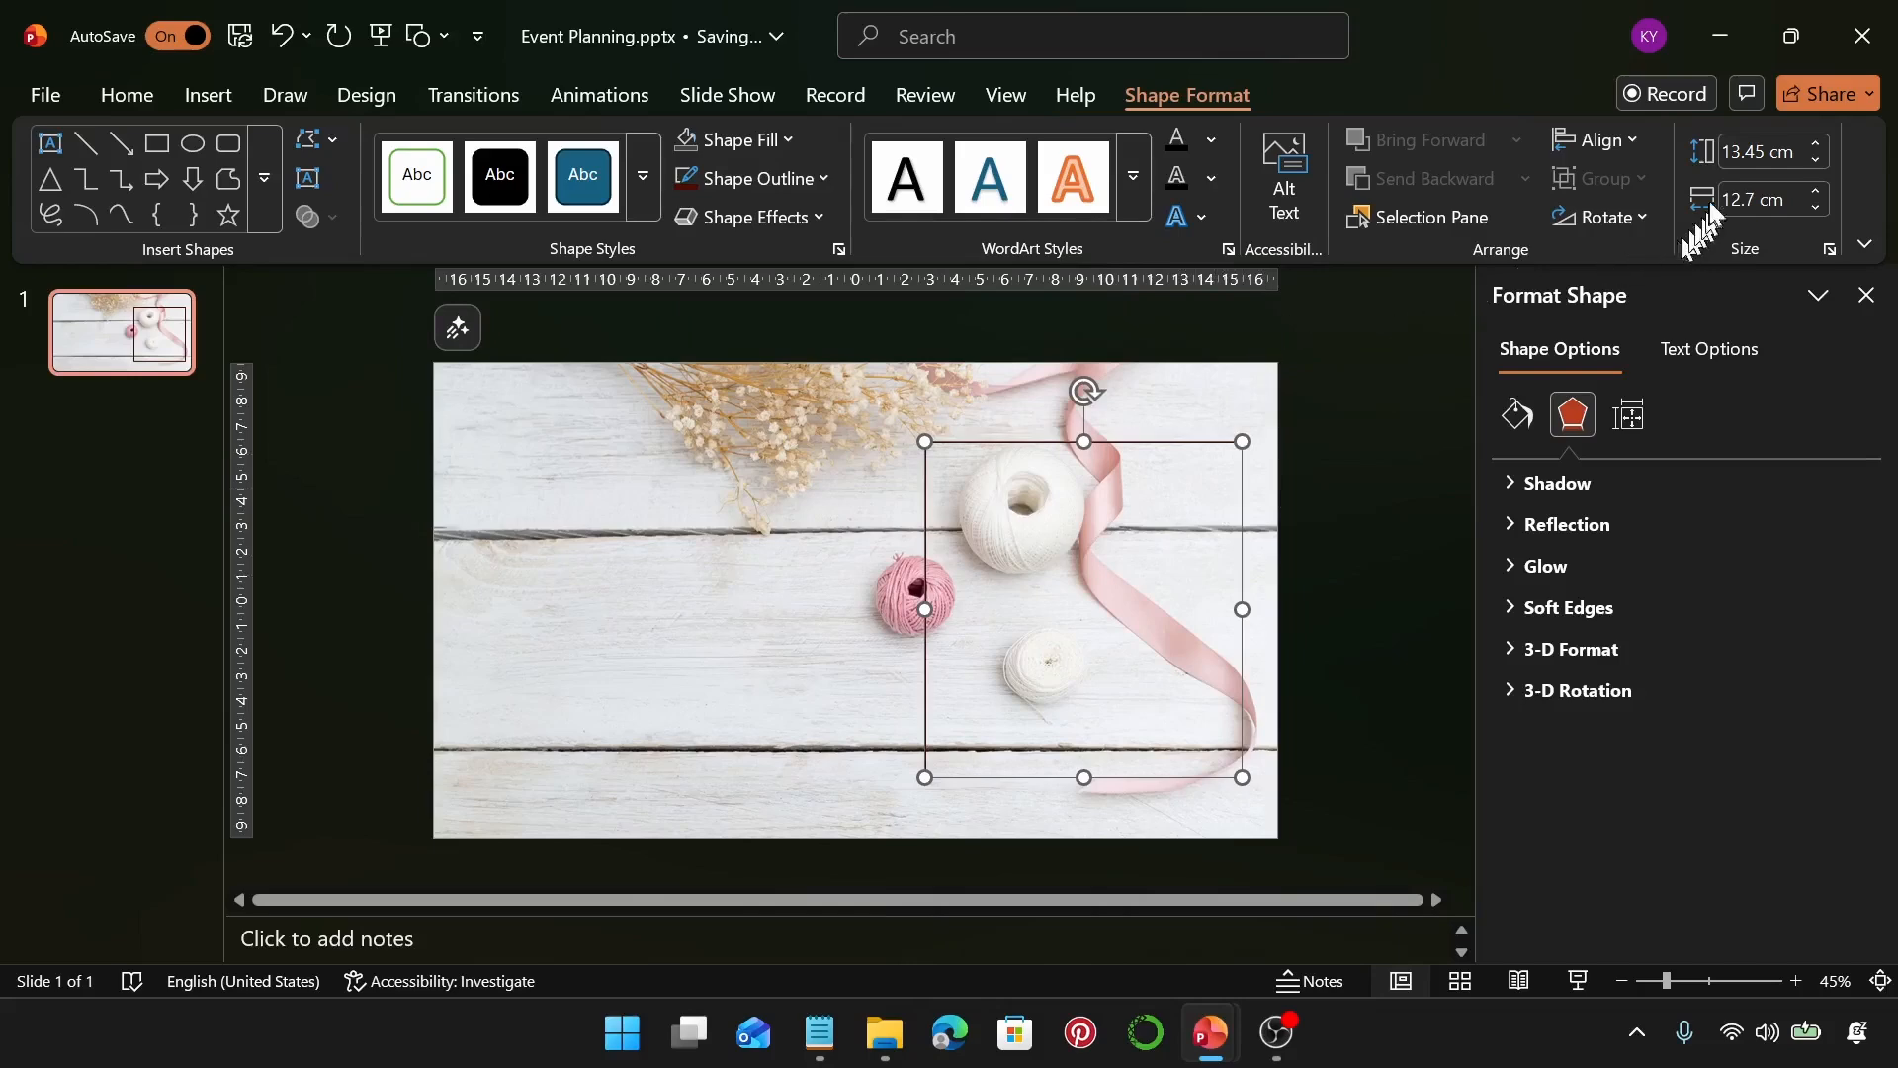
key("ctrl+z")
Resize the rectangle to 15.25 cm tall and 14 cm wide and move it slightly up and left
left_click(1745, 155)
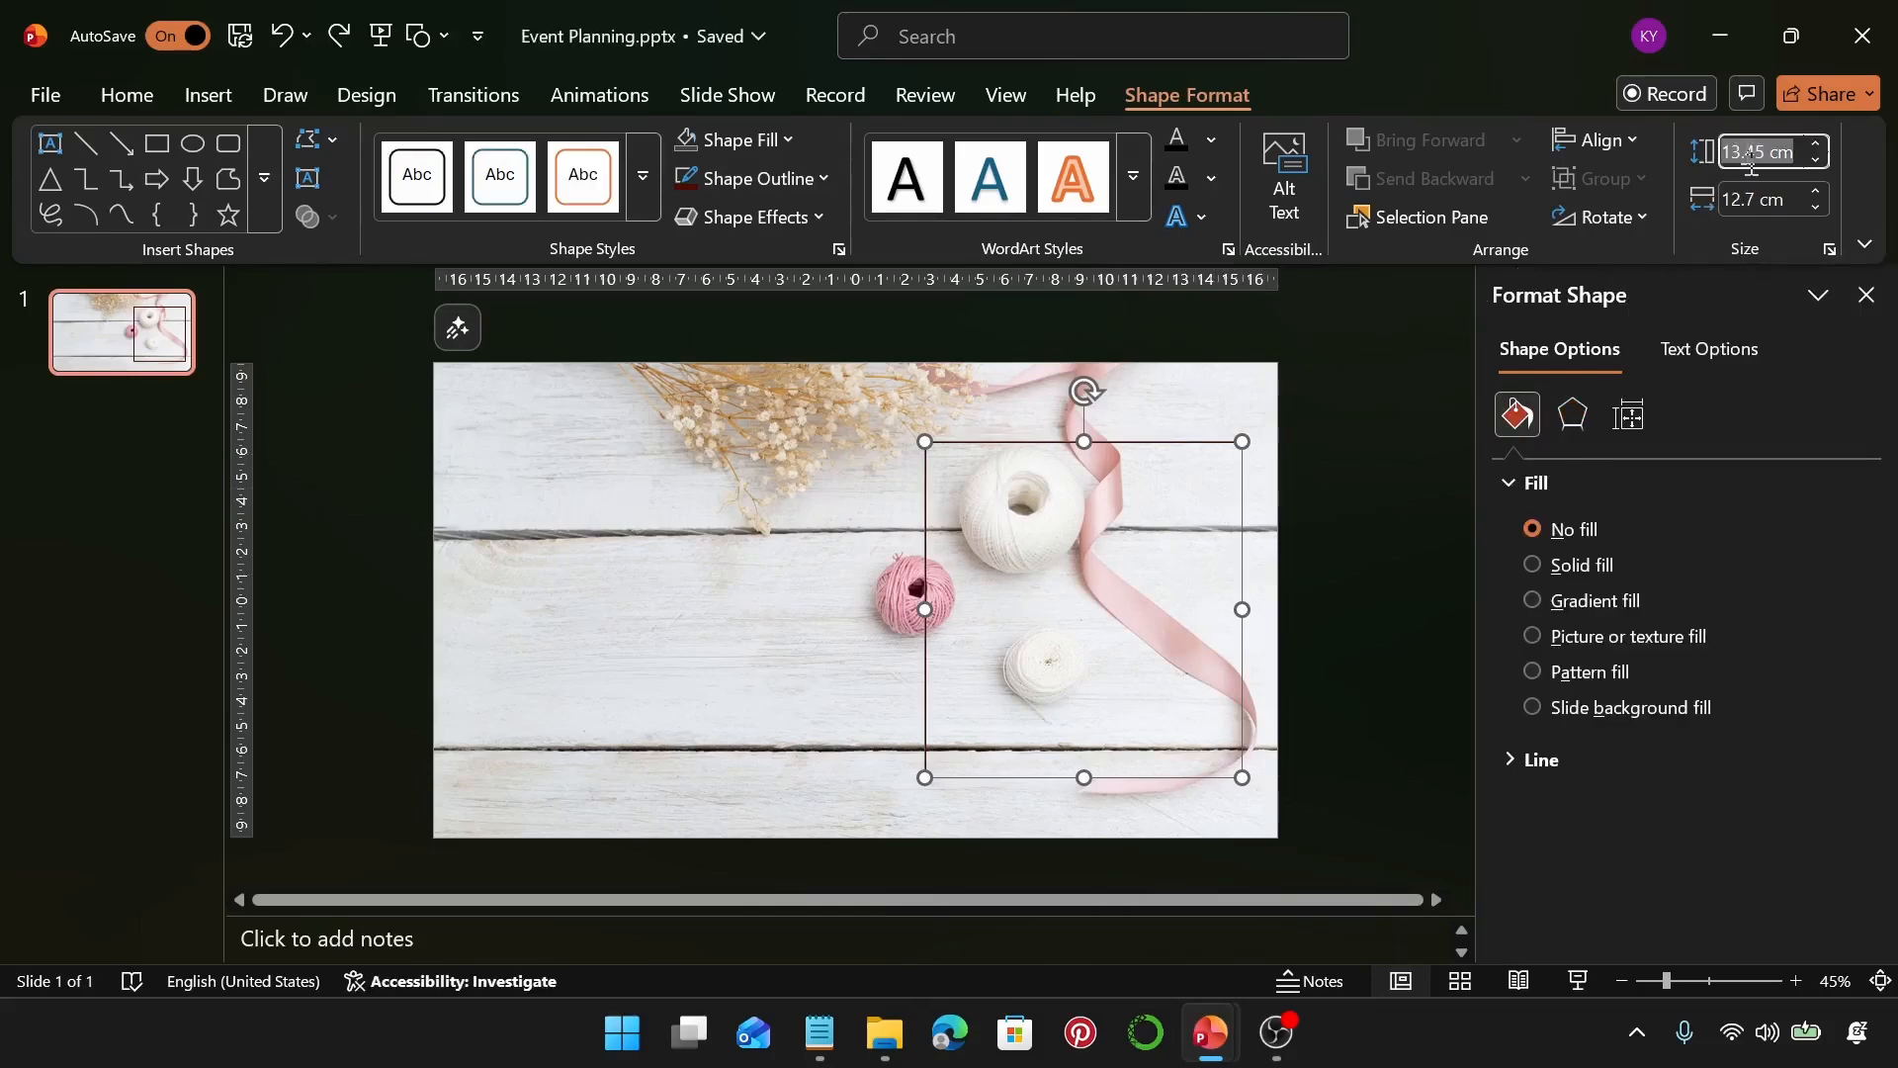
type("15")
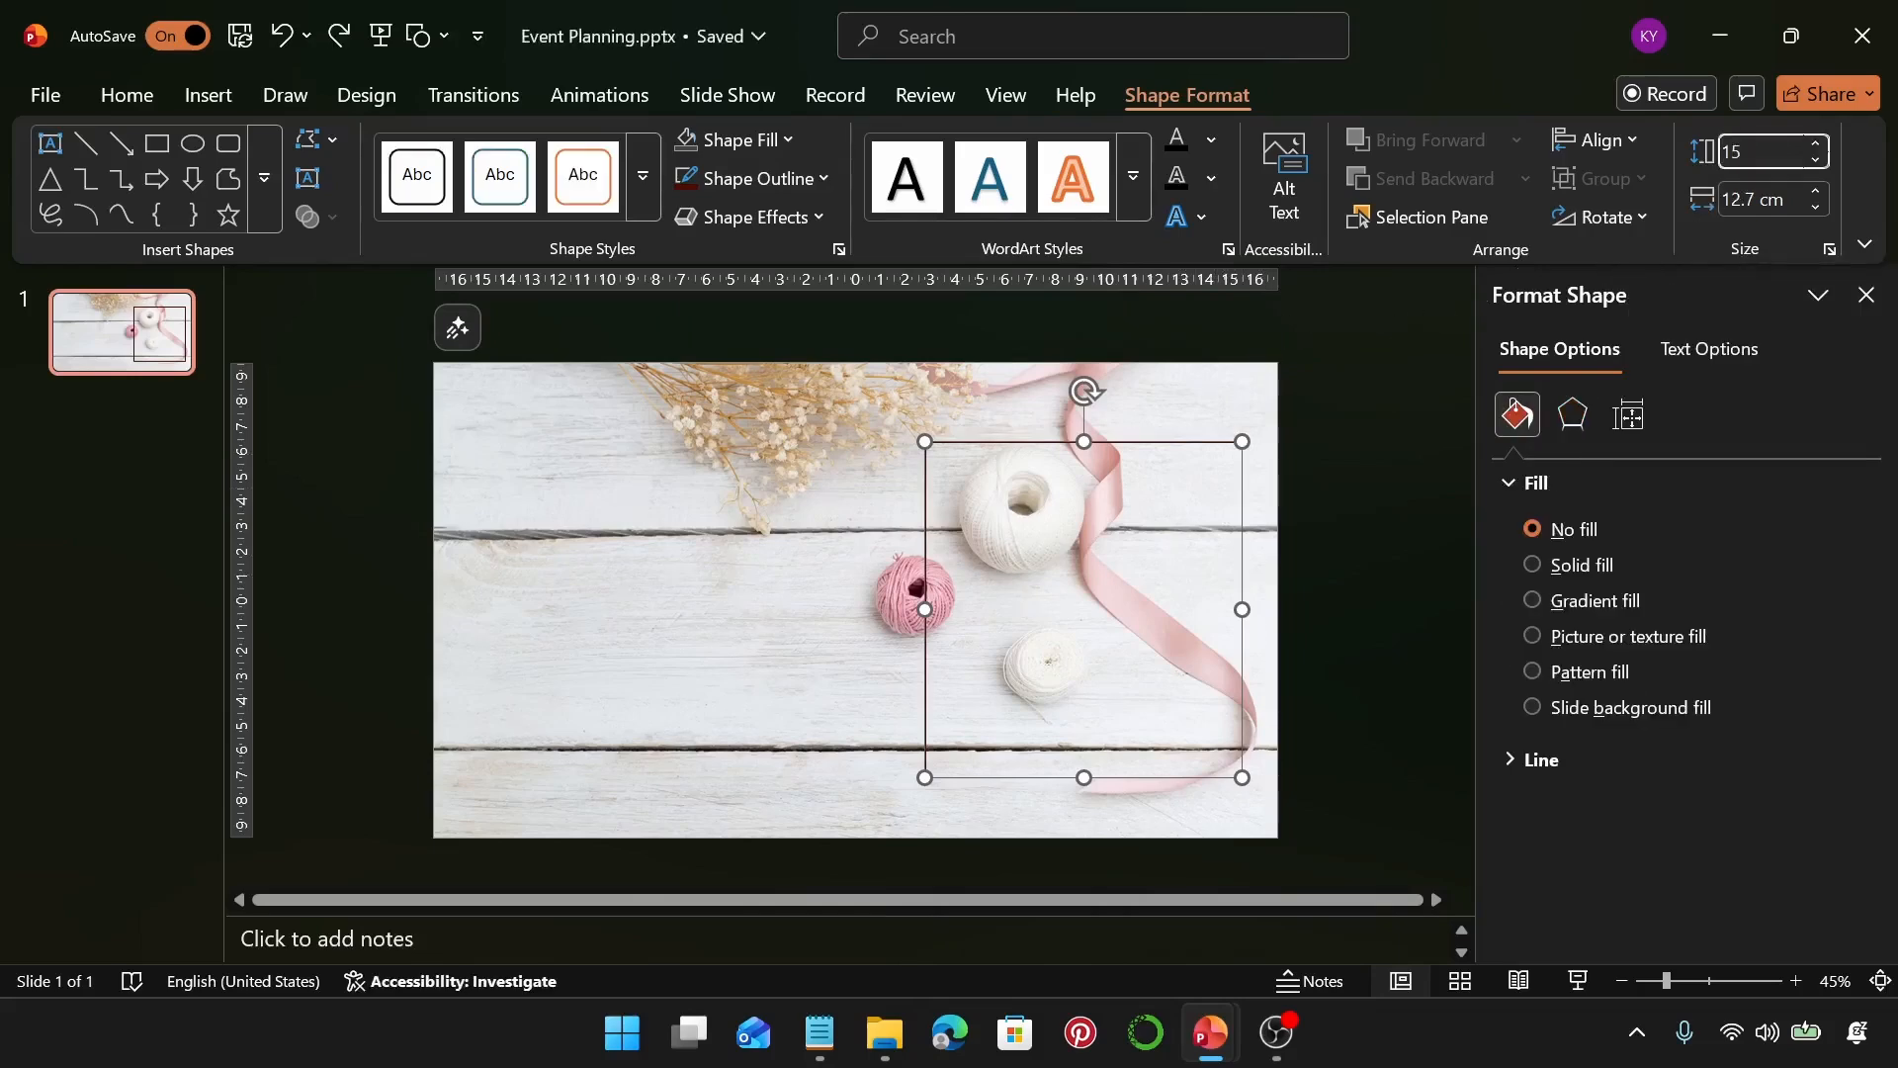
type(".25")
key("Return")
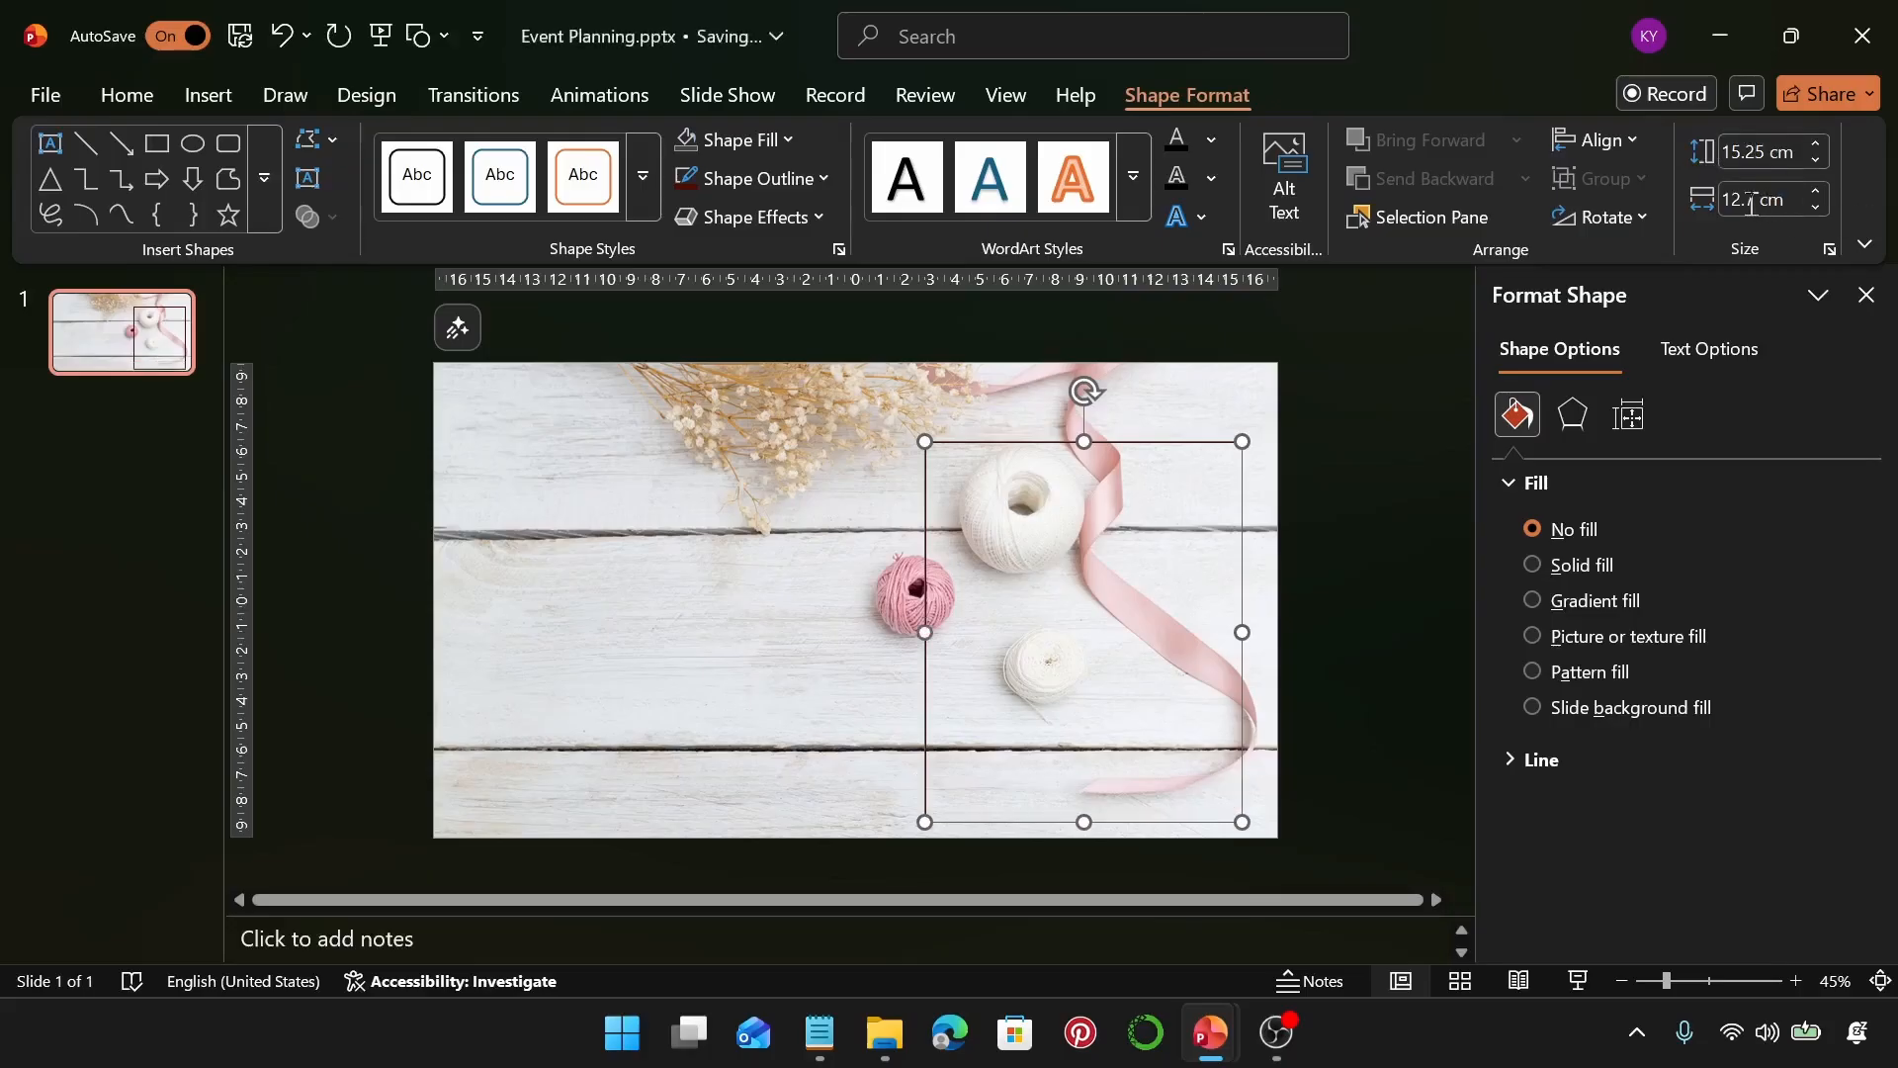
left_click(1751, 202)
type("14")
key("Return")
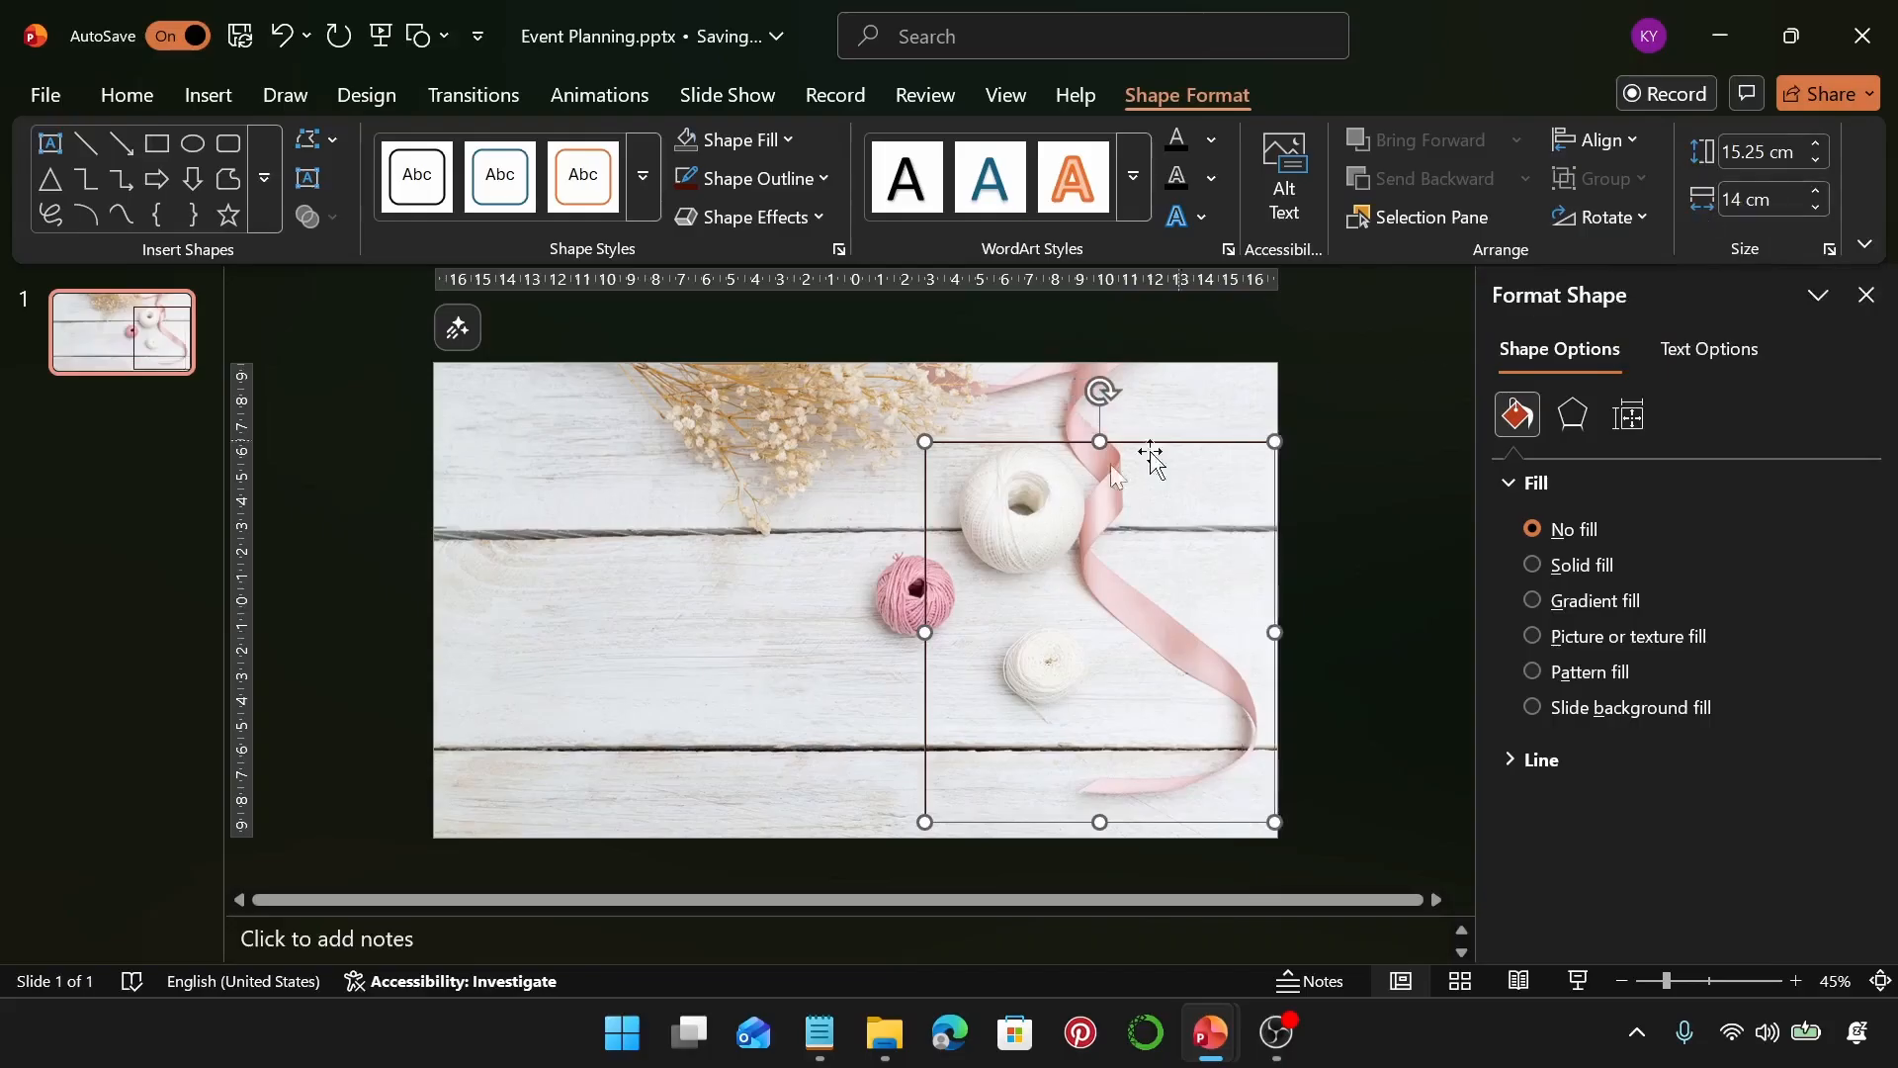
left_click_drag(1215, 441, 1175, 418)
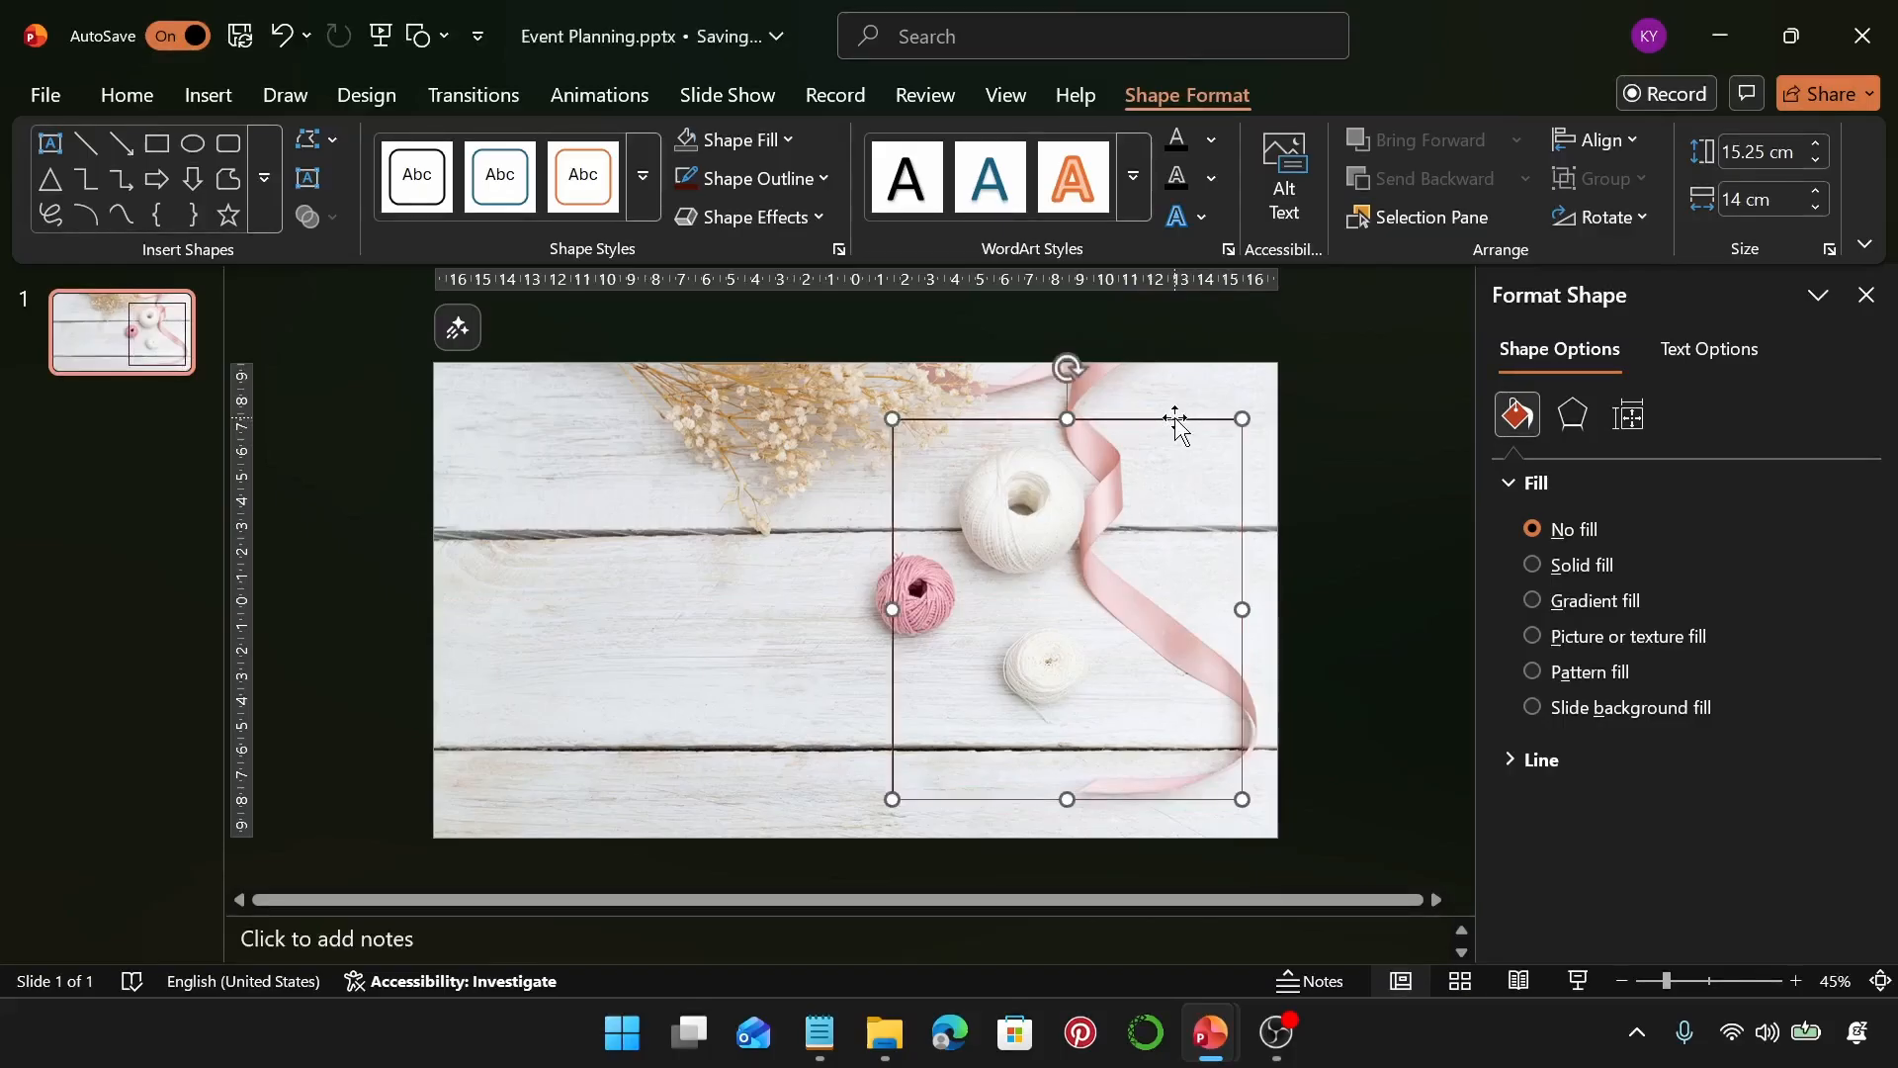
Undo the last two changes to the frame rectangle's position
key("ctrl+z")
key("ctrl+z")
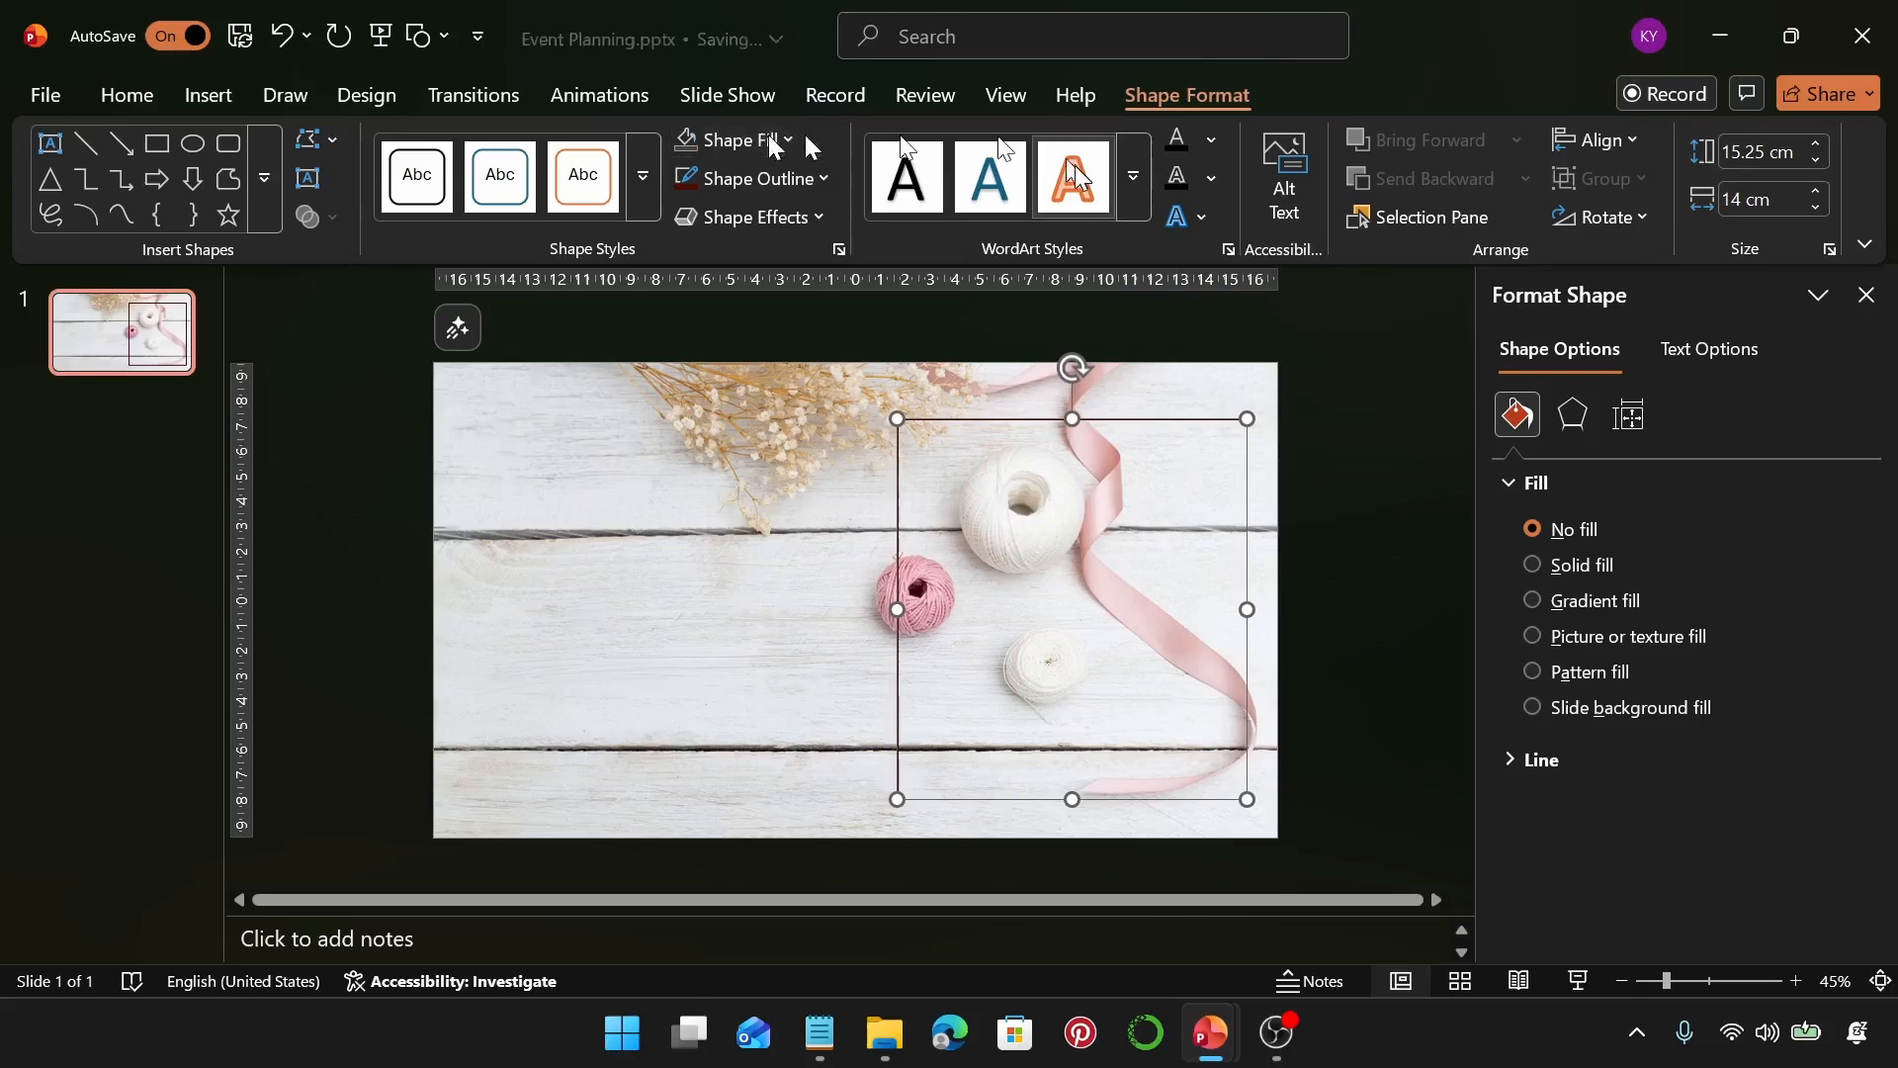
Draw a second rectangle about 14.39 cm tall and 12.66 cm wide over the upper-left part of the frame
left_click(228, 103)
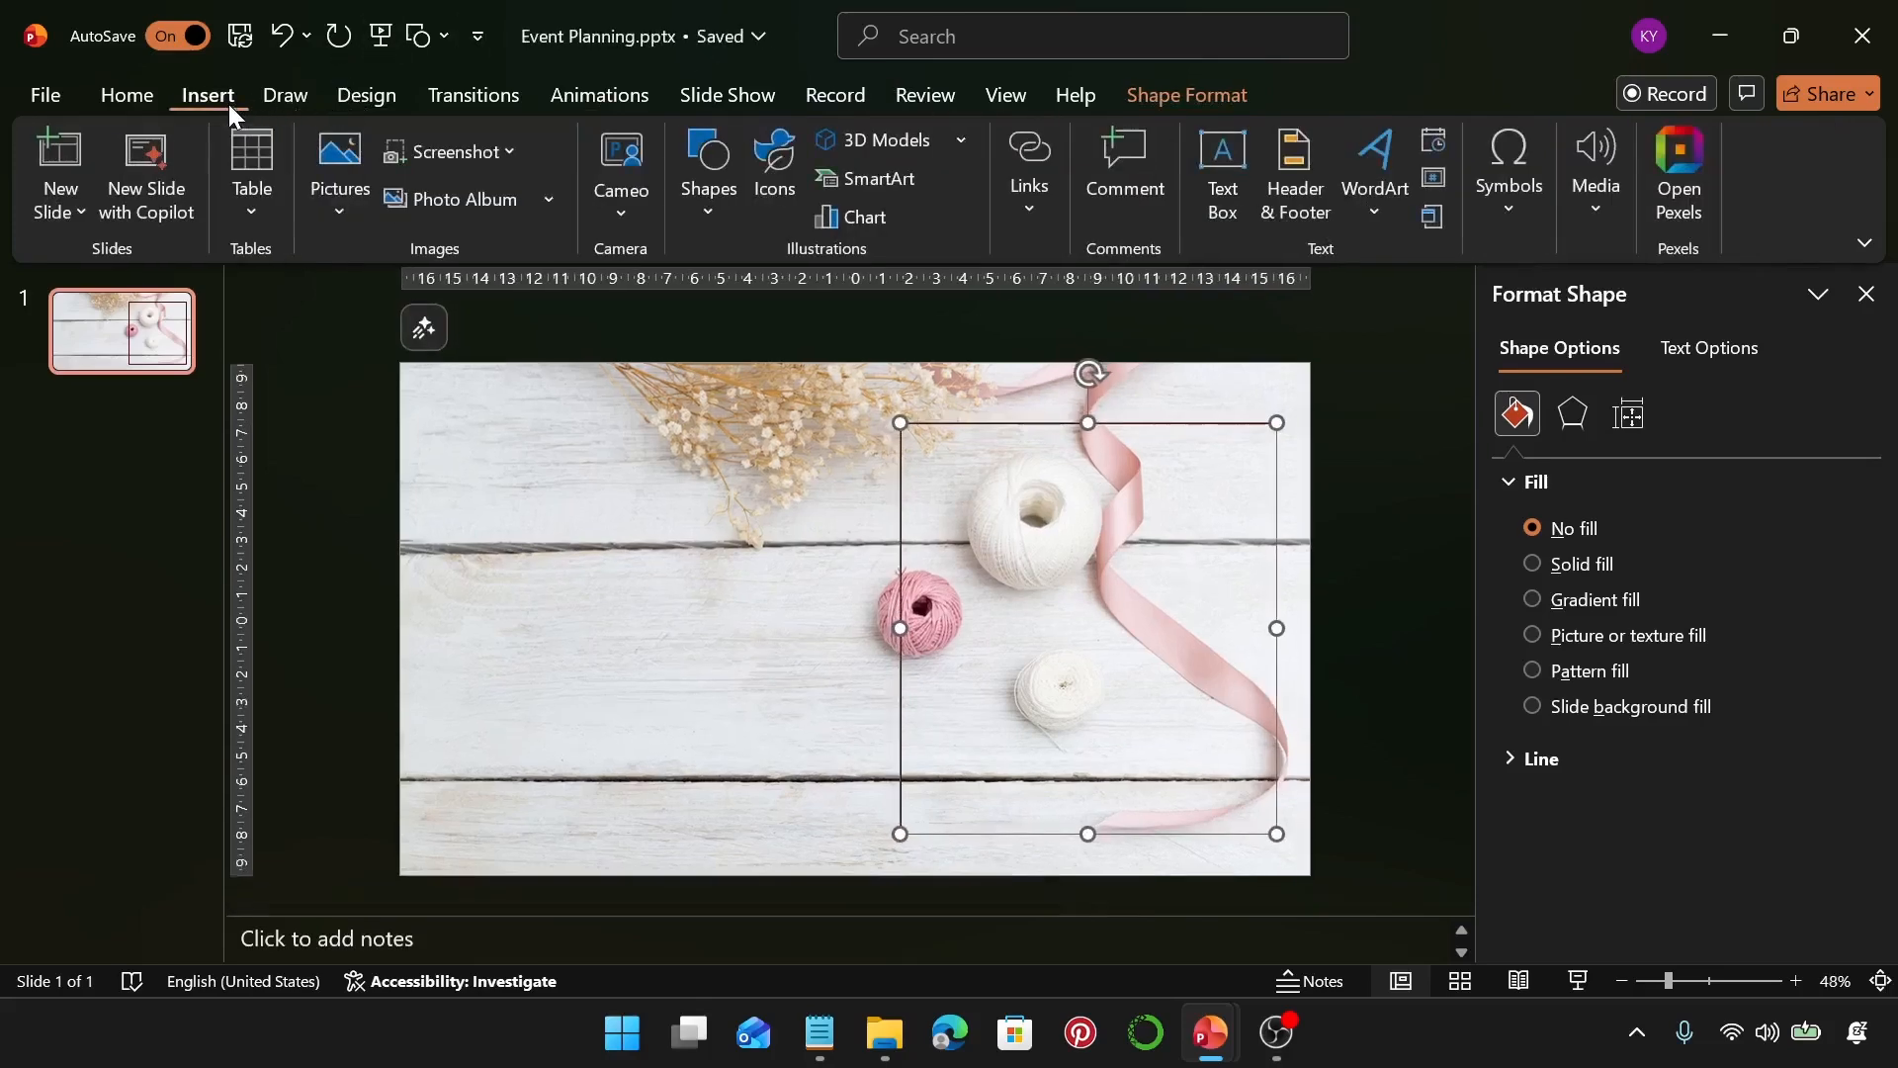
left_click(700, 176)
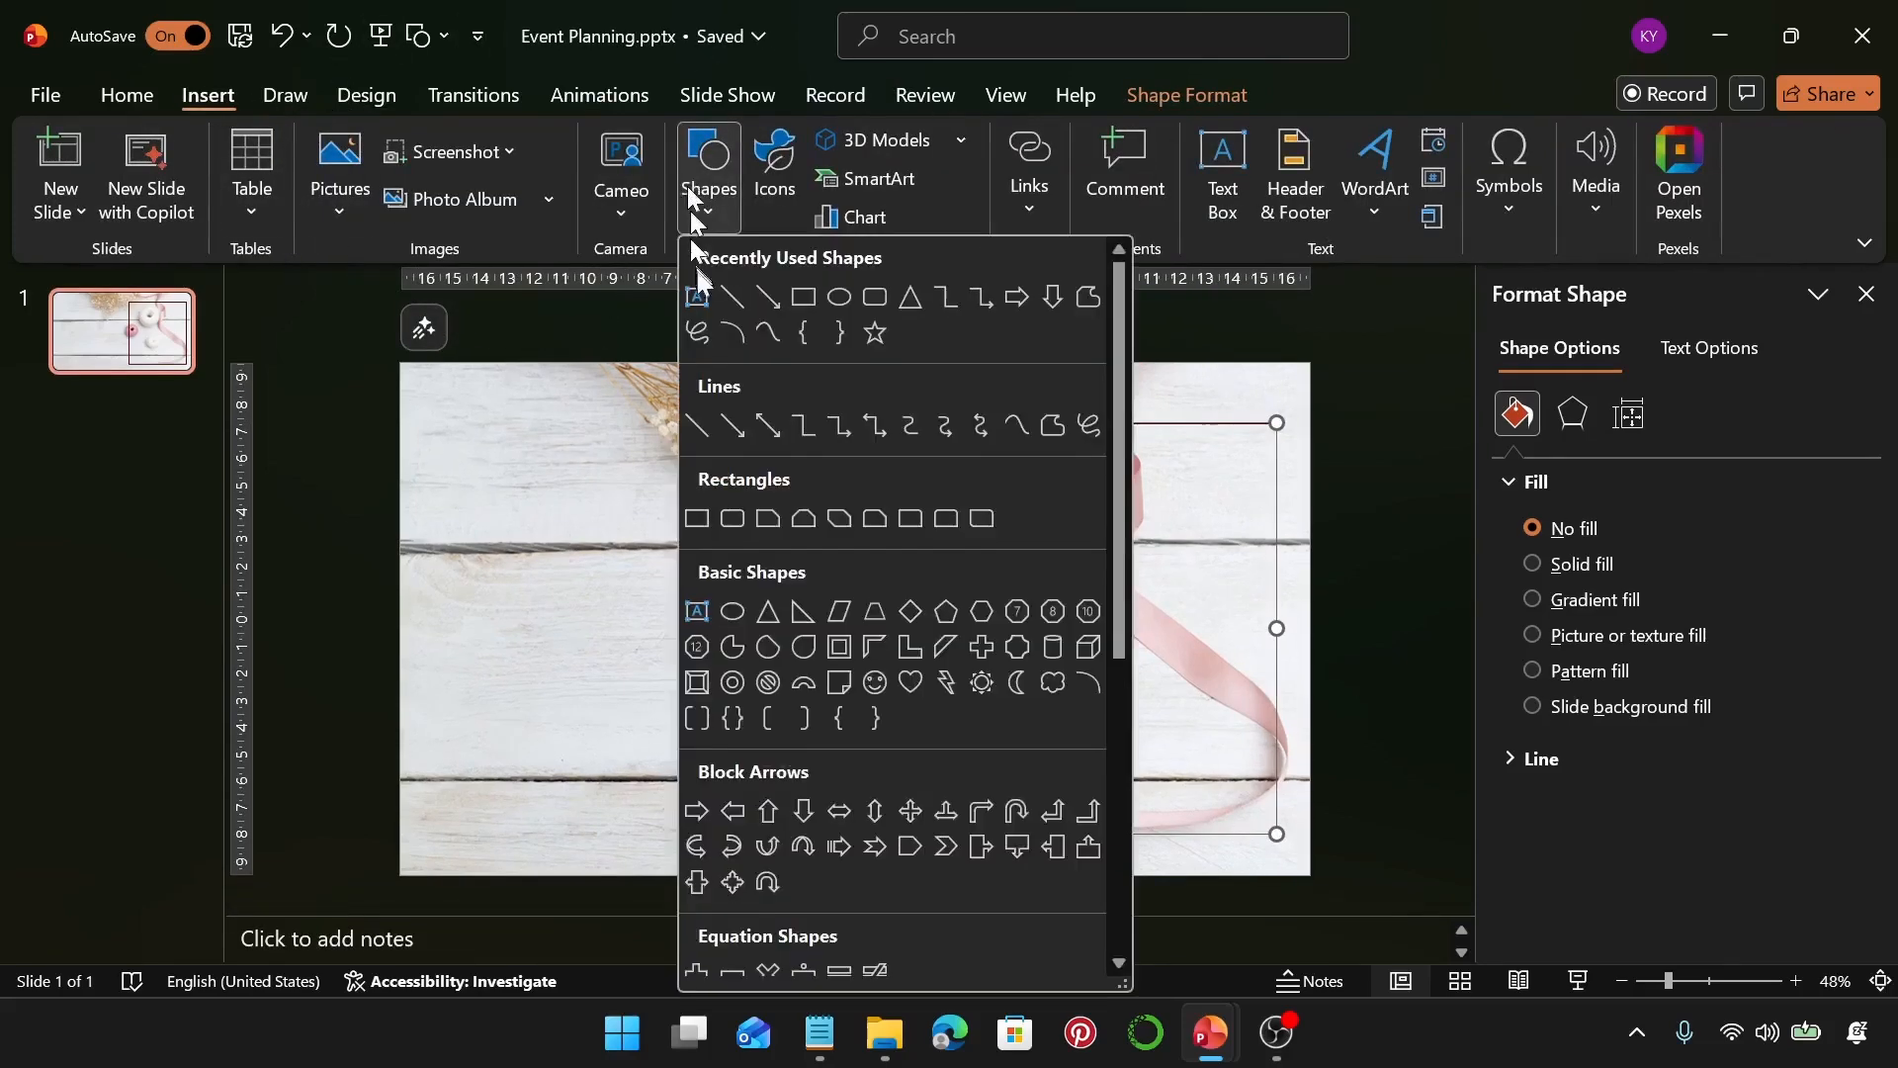
left_click(811, 297)
left_click_drag(854, 376, 1196, 763)
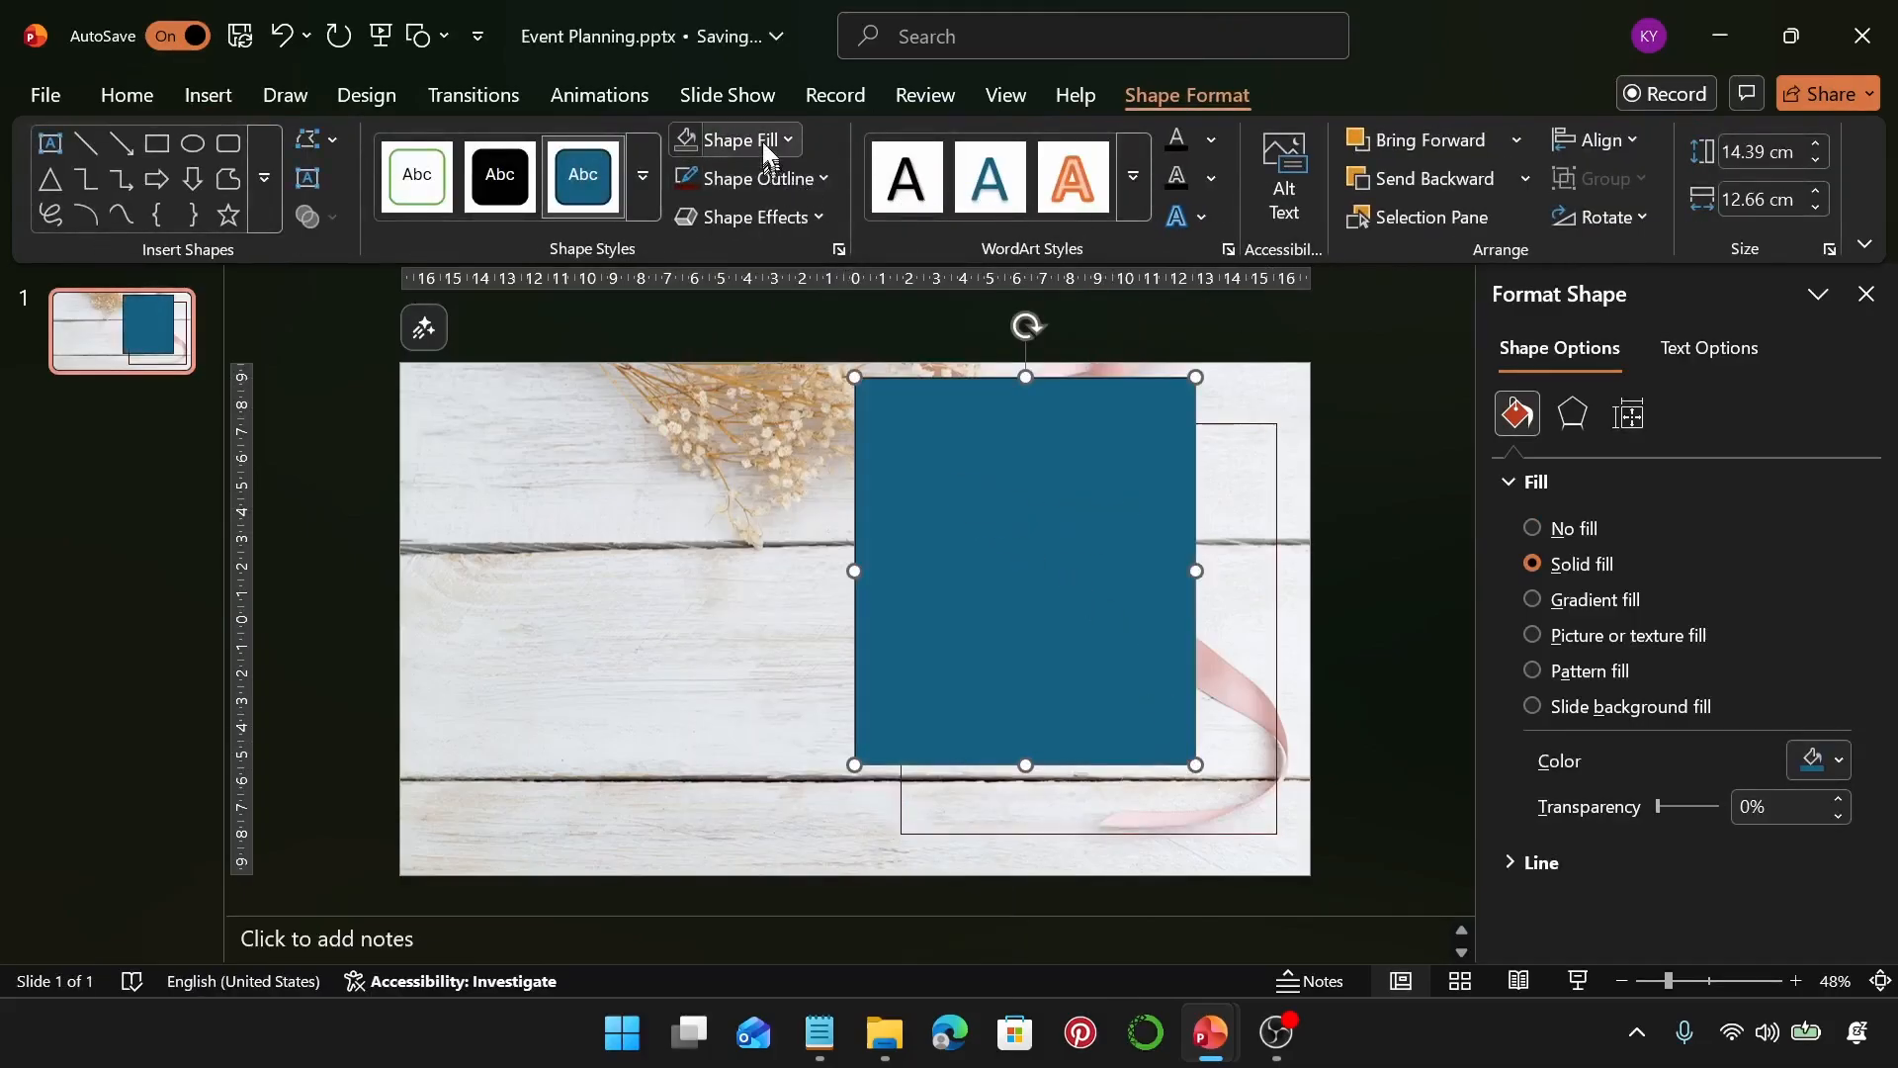
Fill the new rectangle with the peach colour hex #FBD2D2, copied from the notes file
left_click(763, 140)
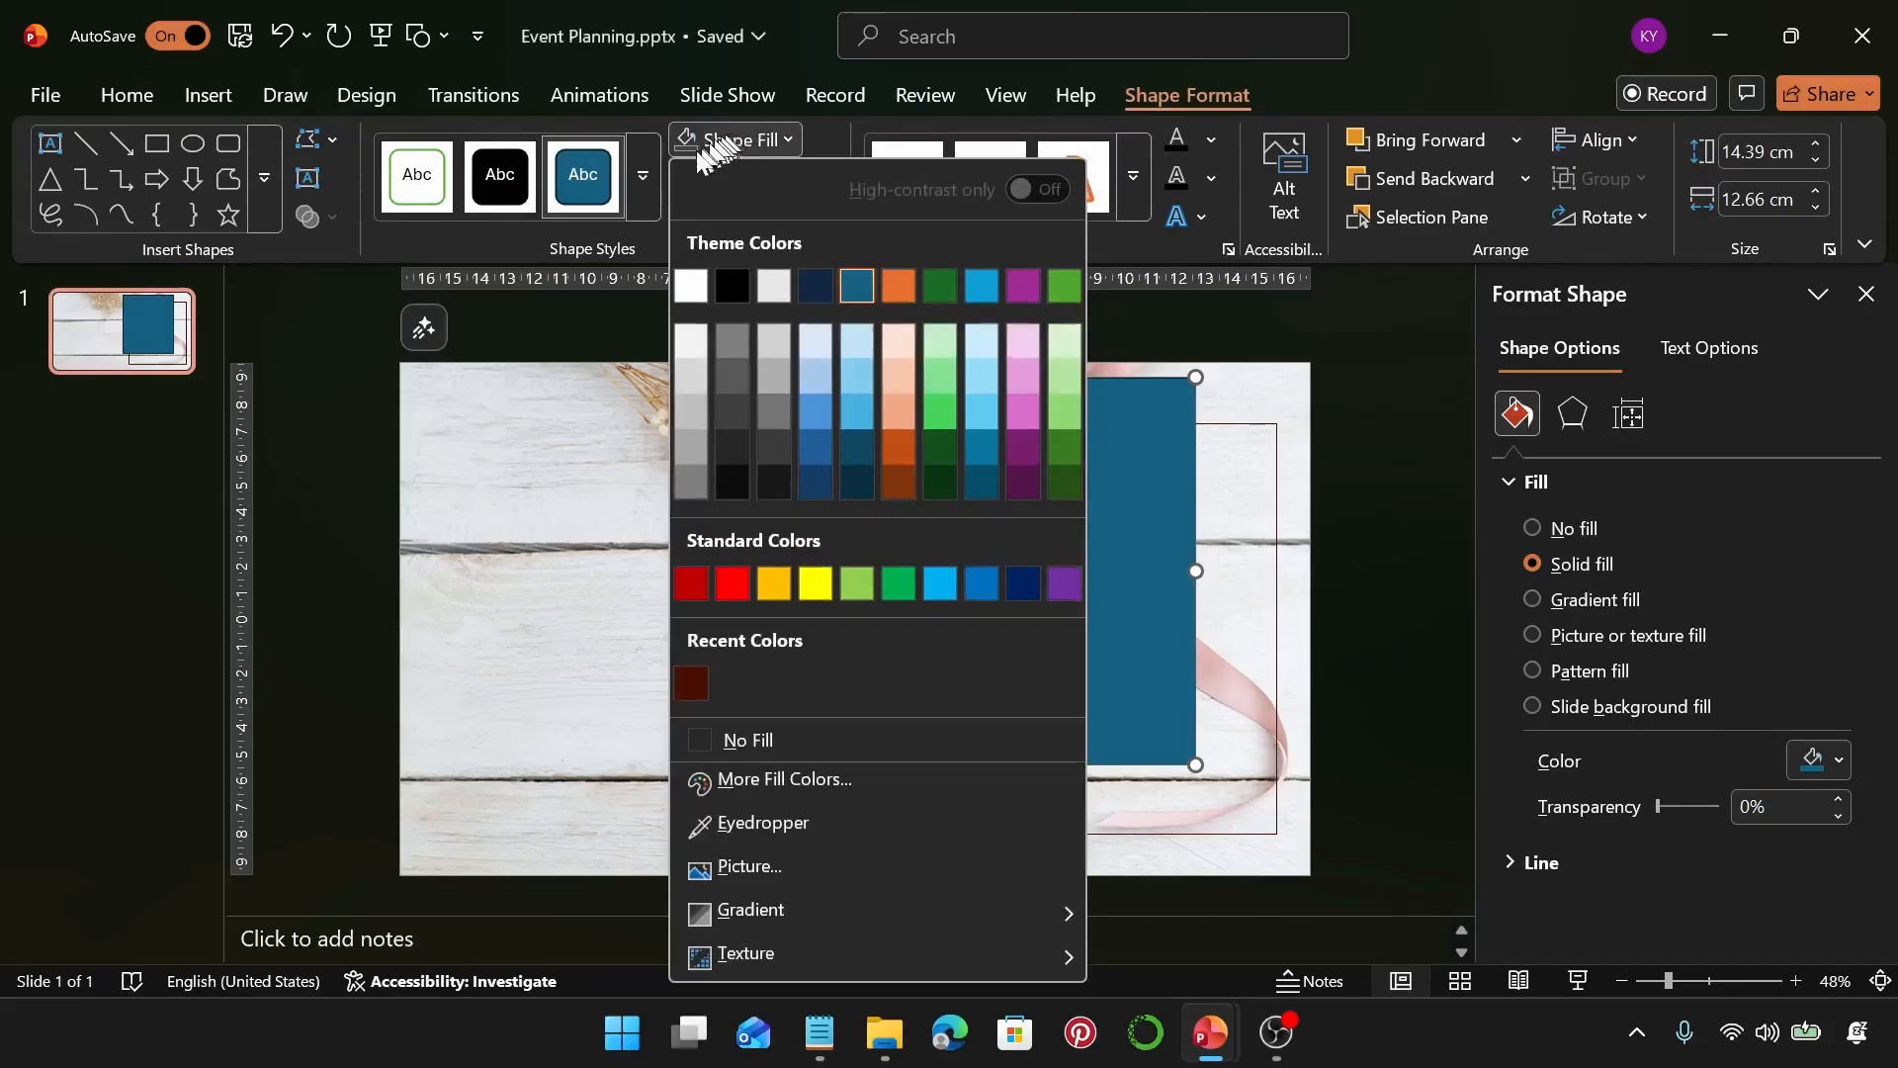
left_click(792, 785)
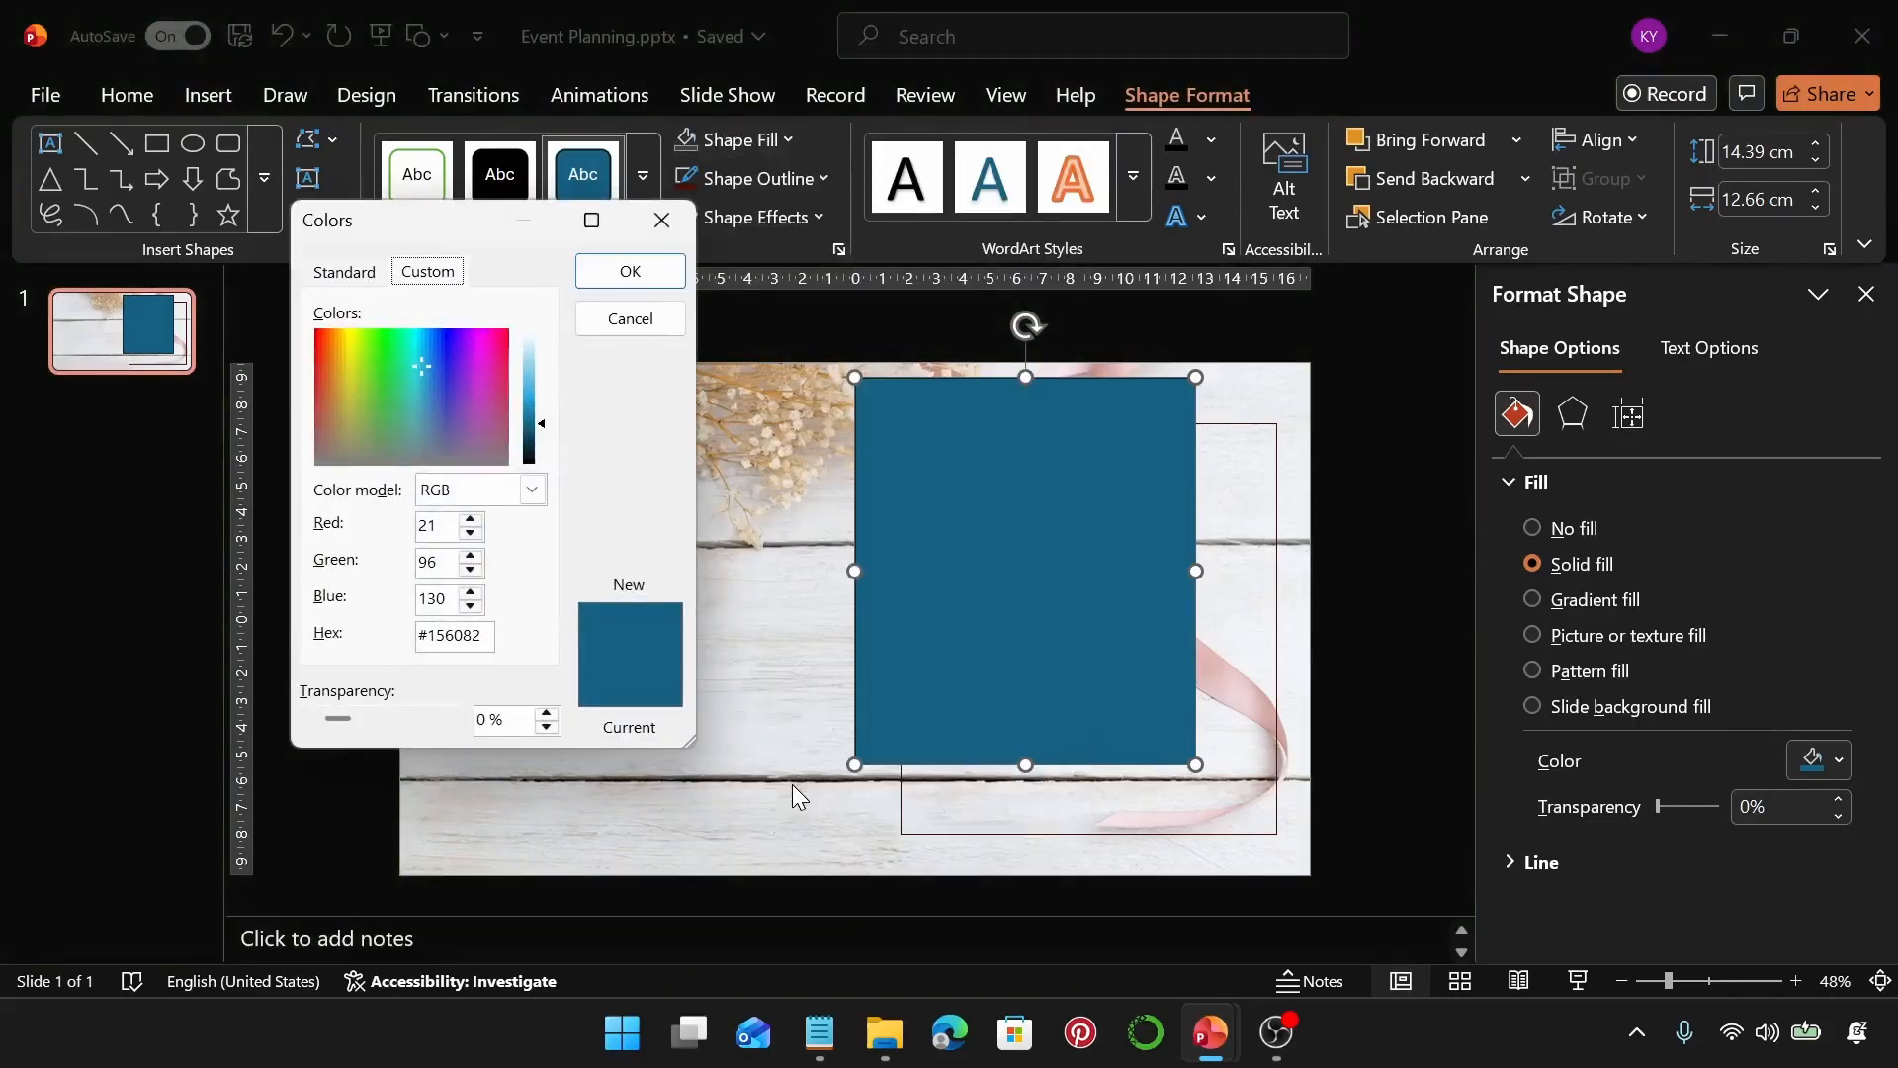
left_click(820, 1032)
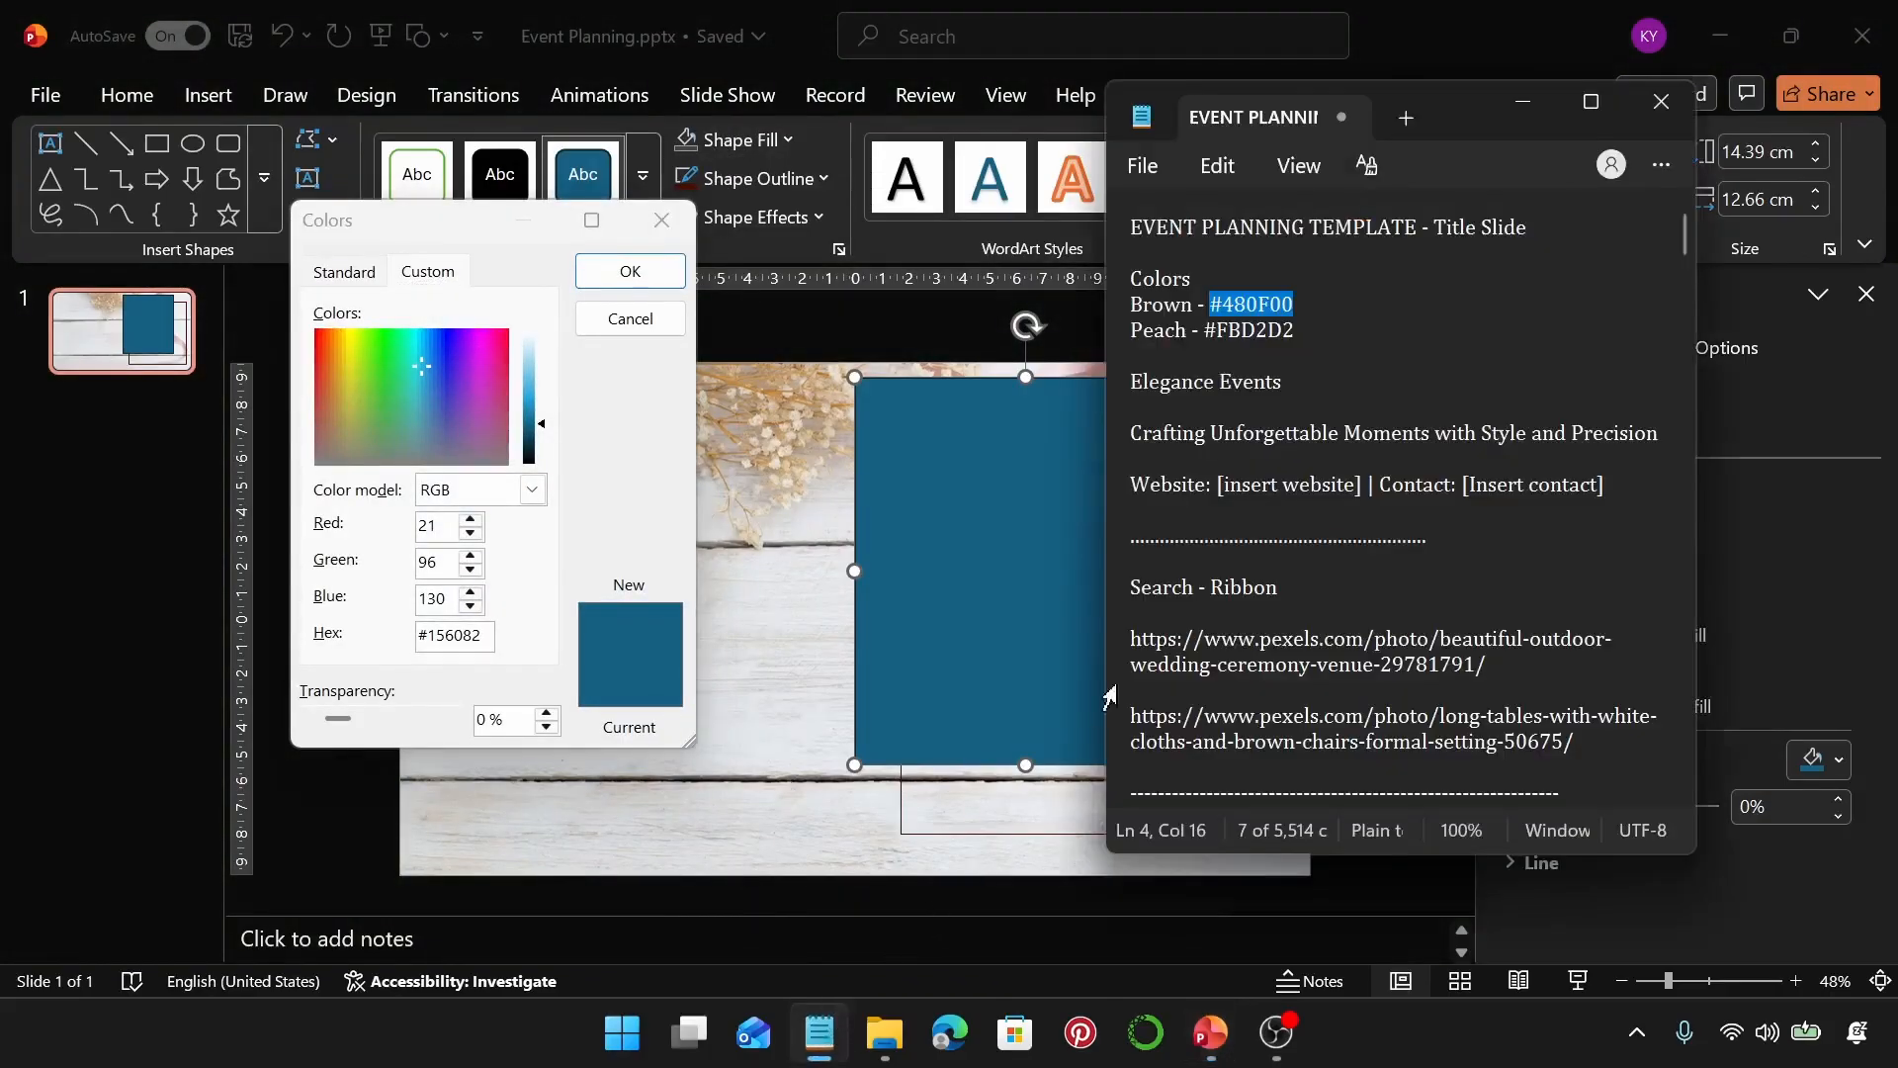
left_click_drag(1295, 332, 1206, 336)
key("ctrl+c")
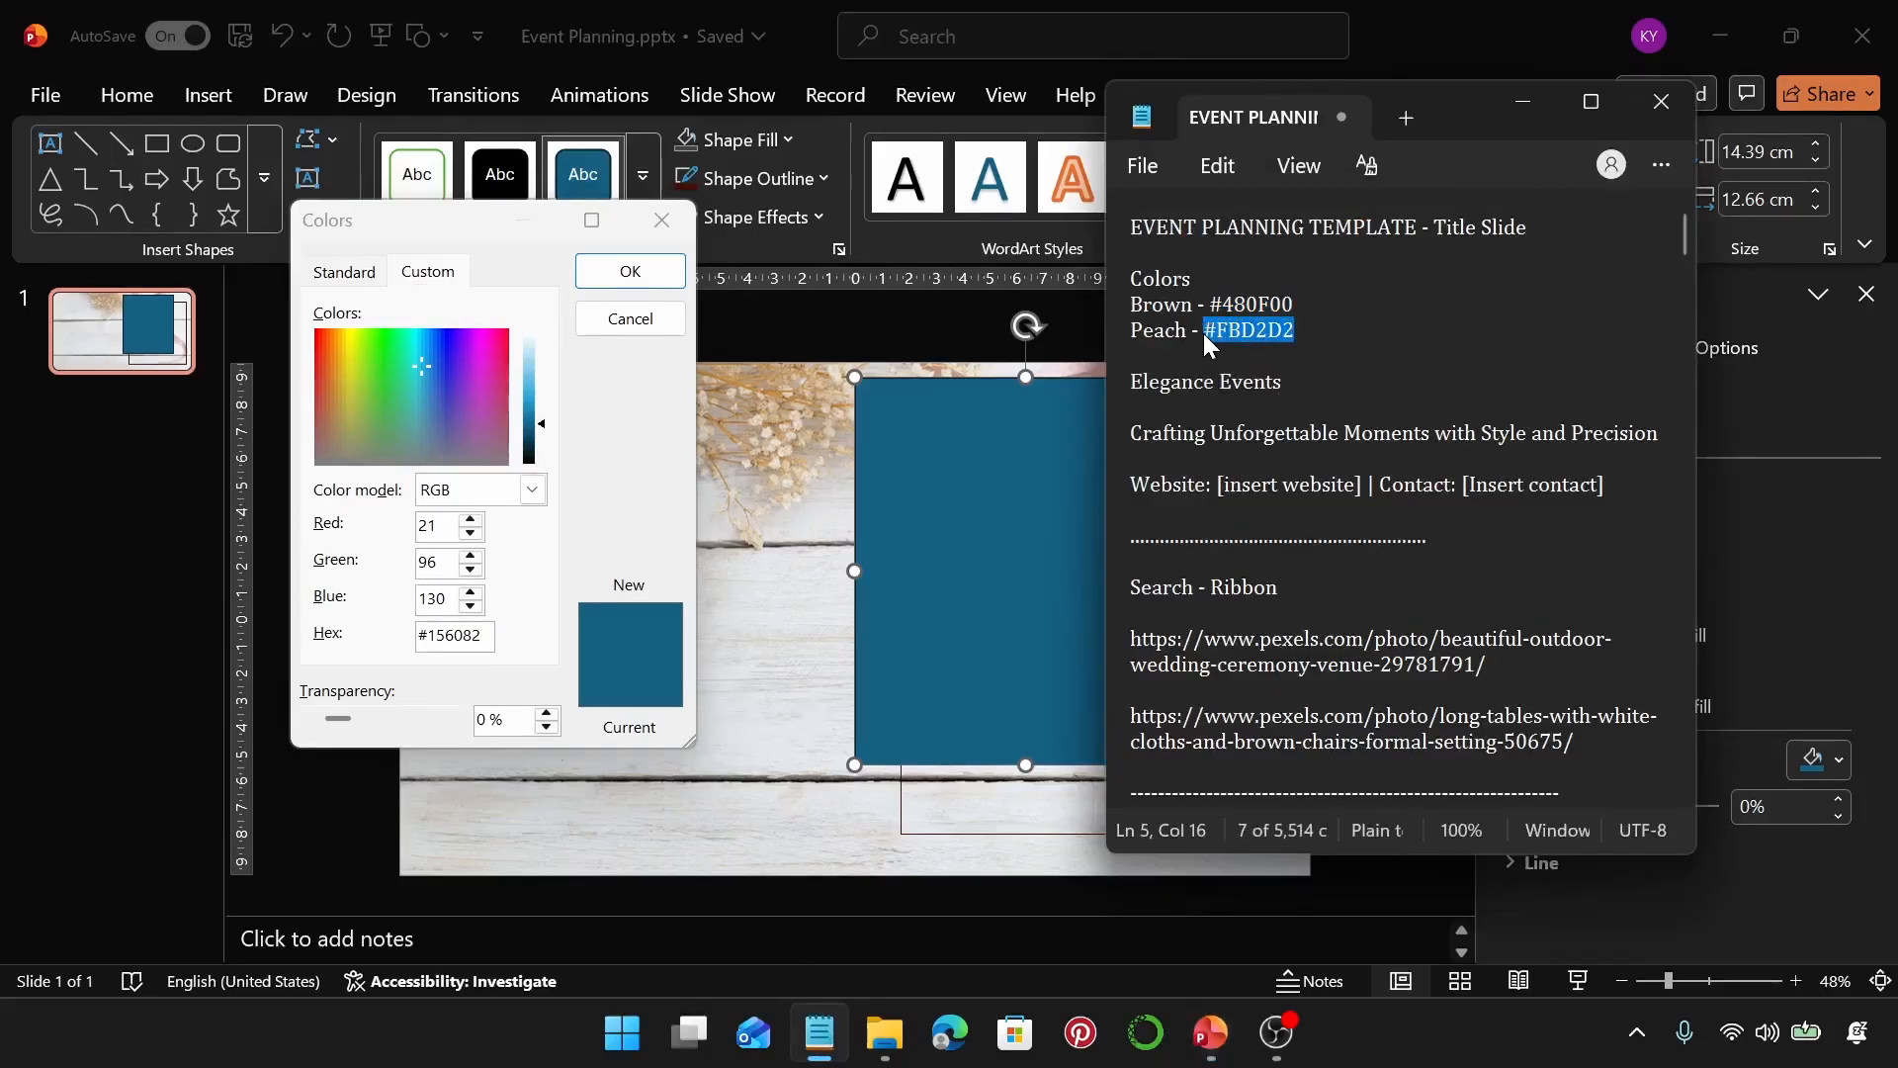
left_click(470, 636)
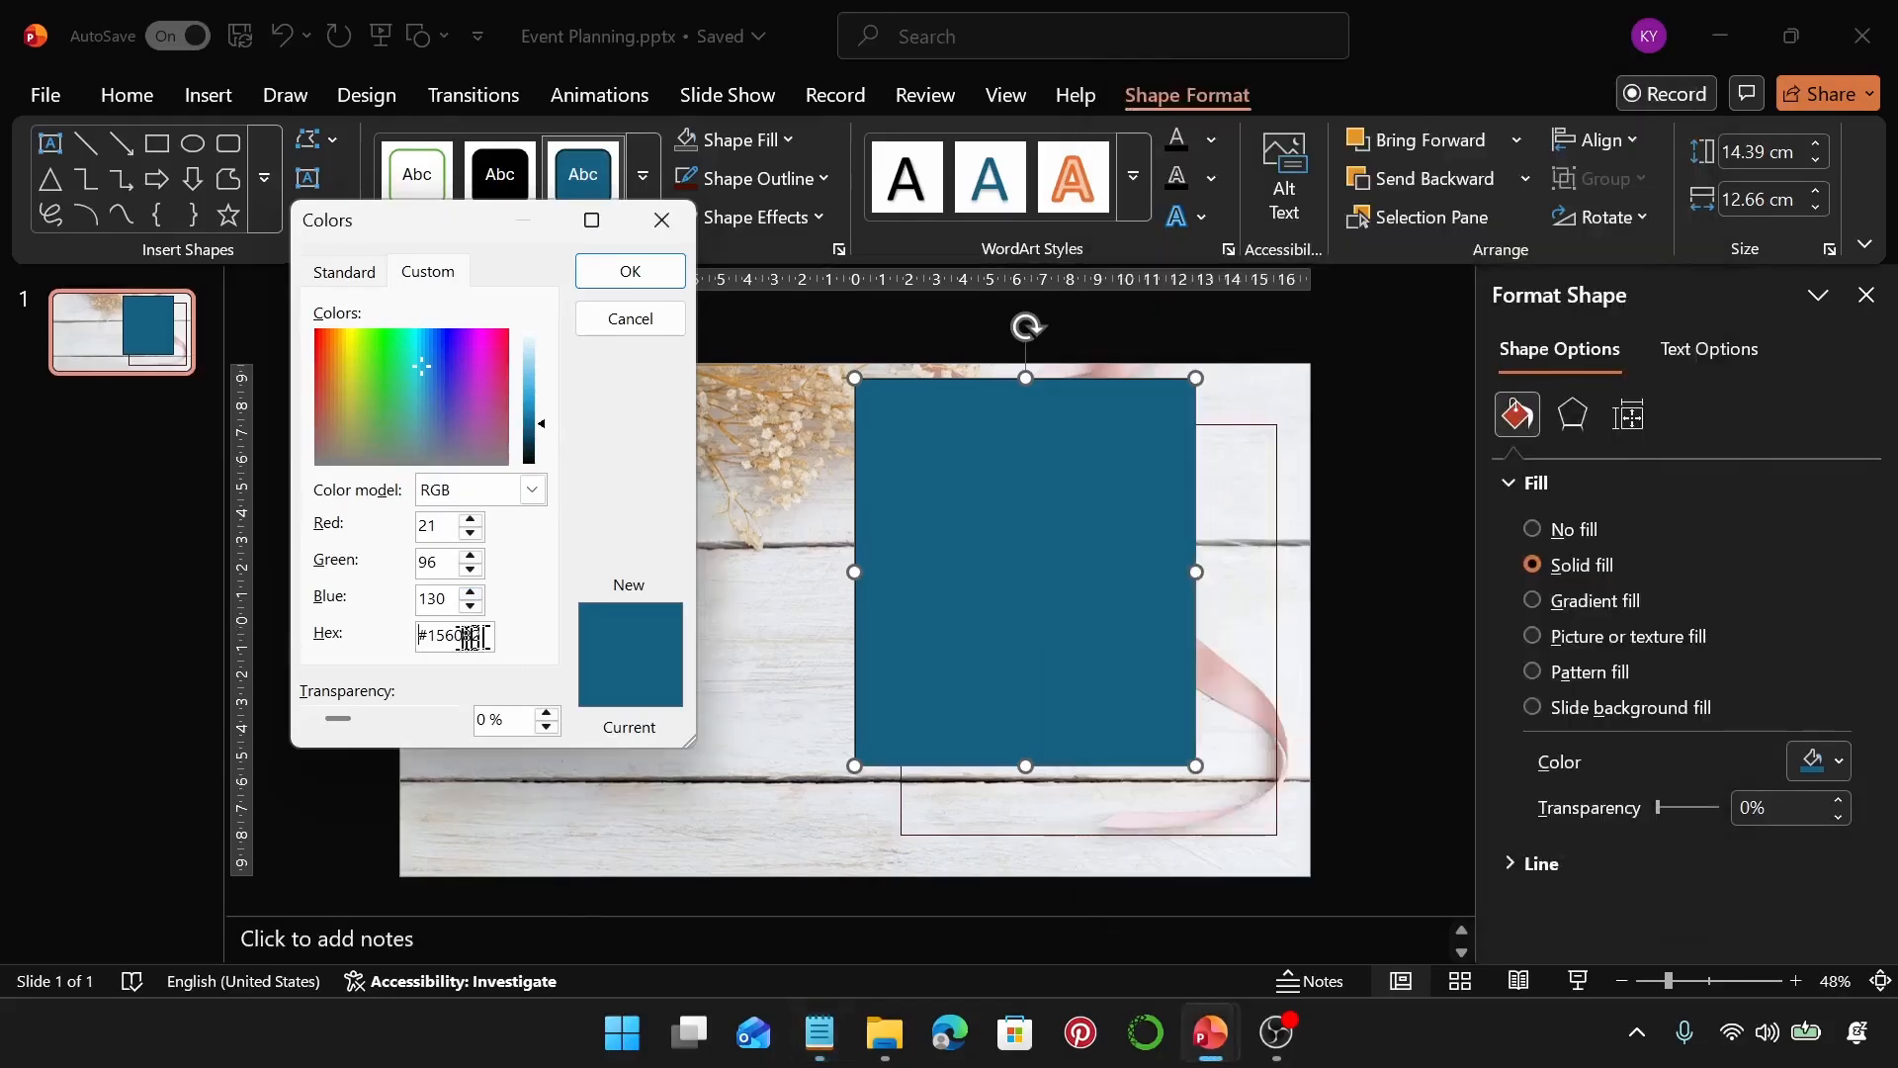
double_click(421, 642)
key("ctrl+v")
key("Return")
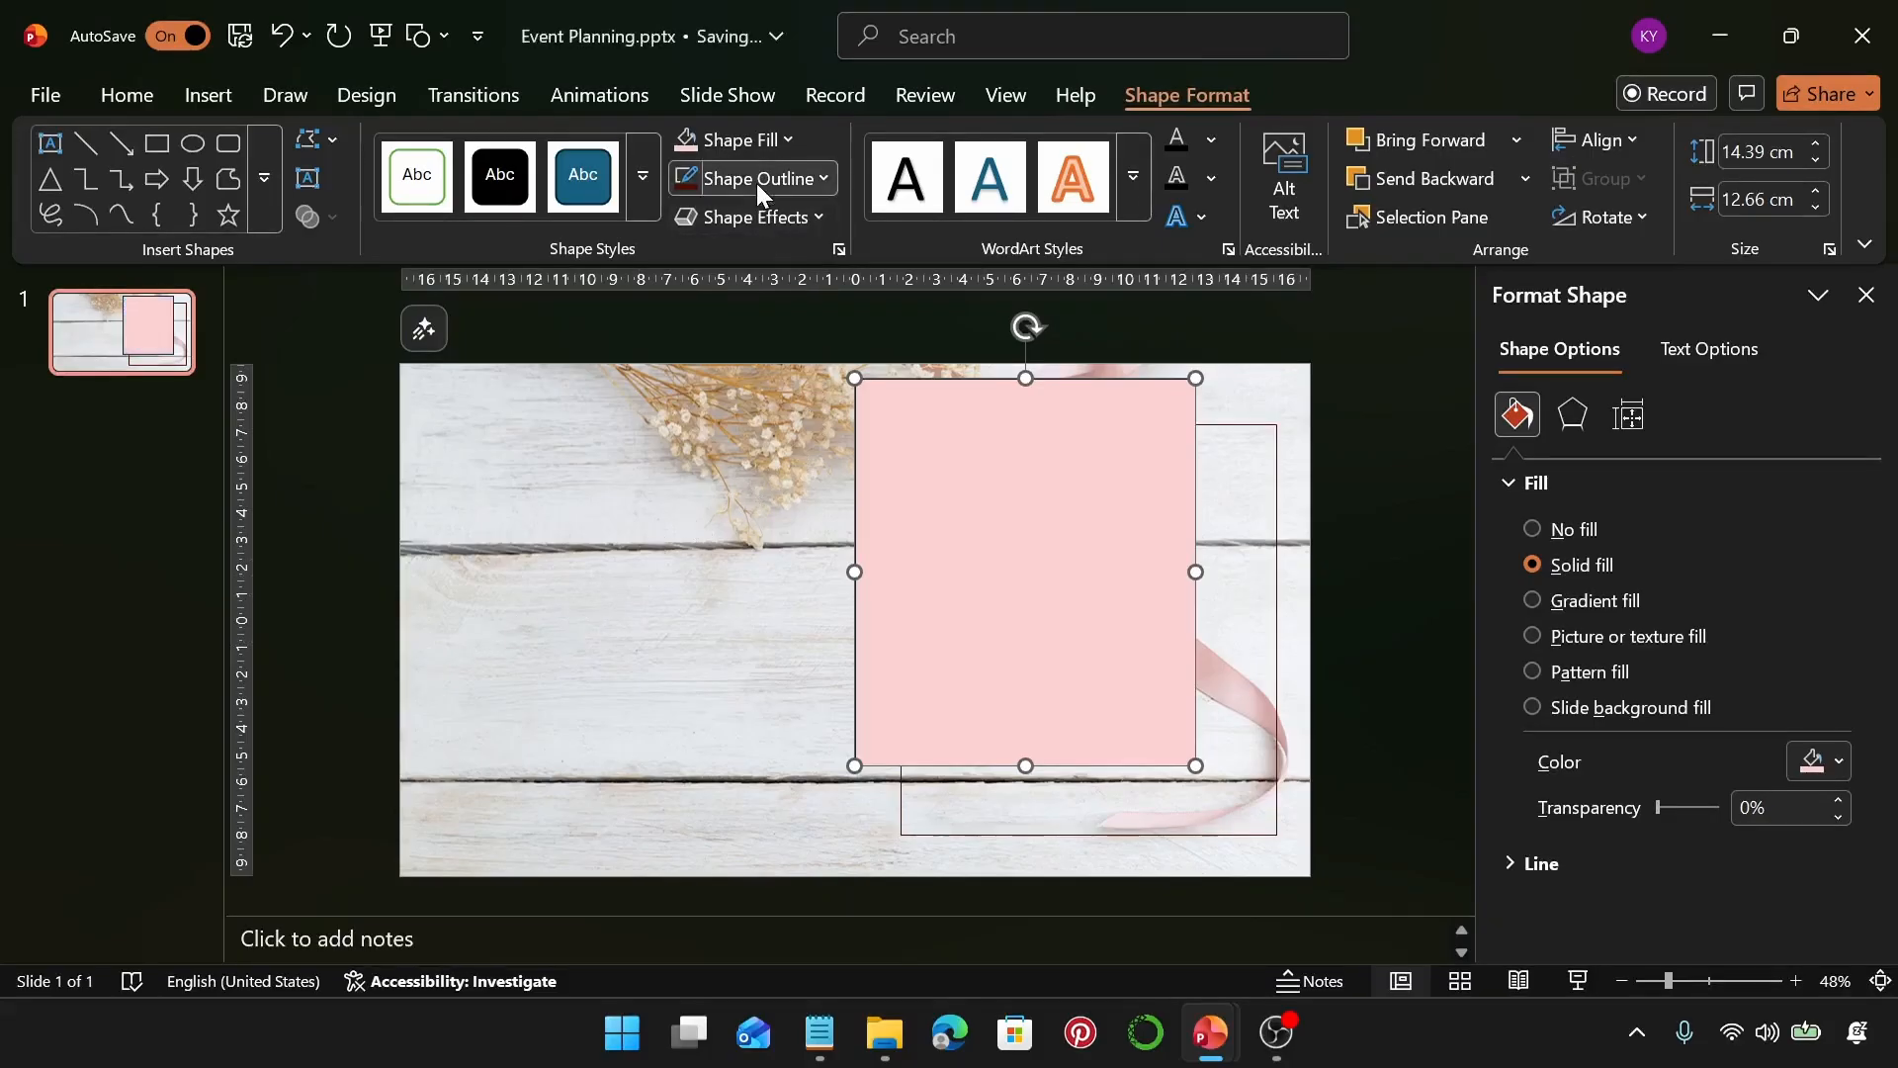
Remove the outline from the peach rectangle
left_click(756, 182)
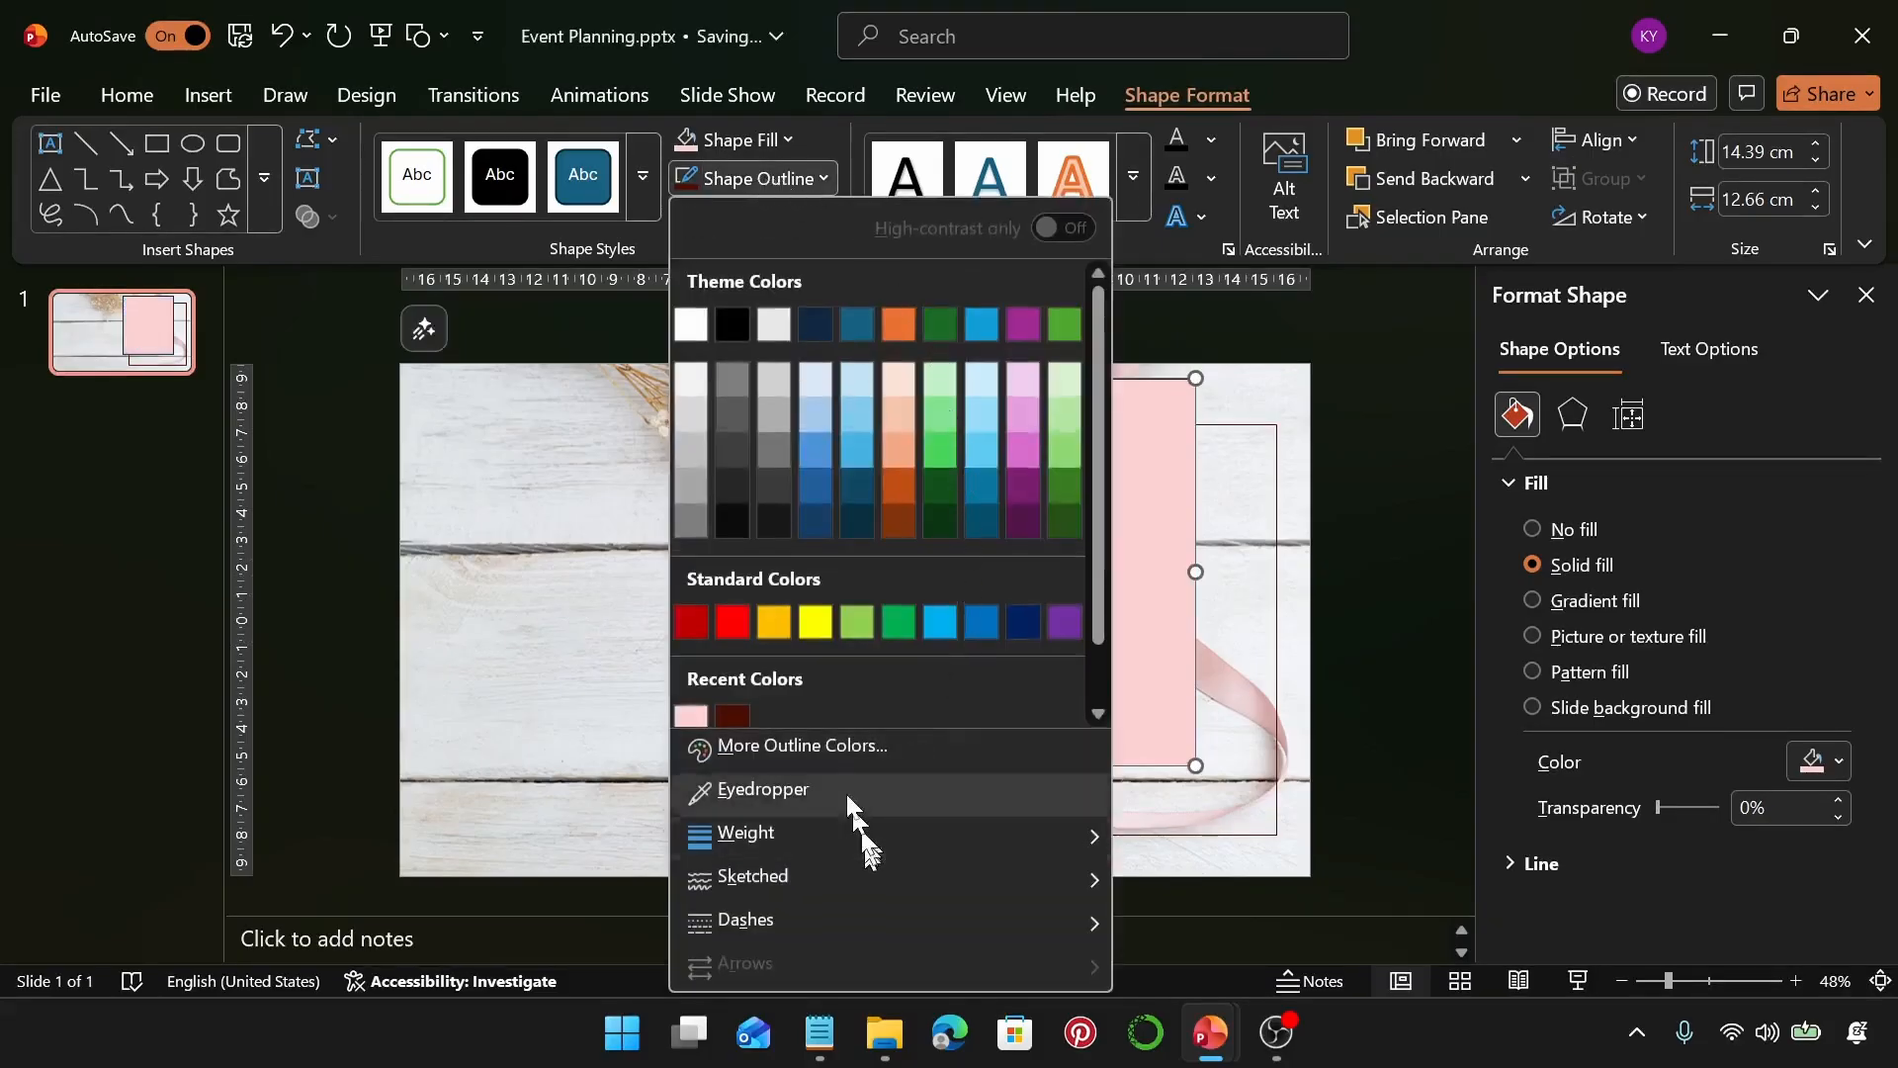
scroll(834, 720, "down", 1)
left_click(840, 702)
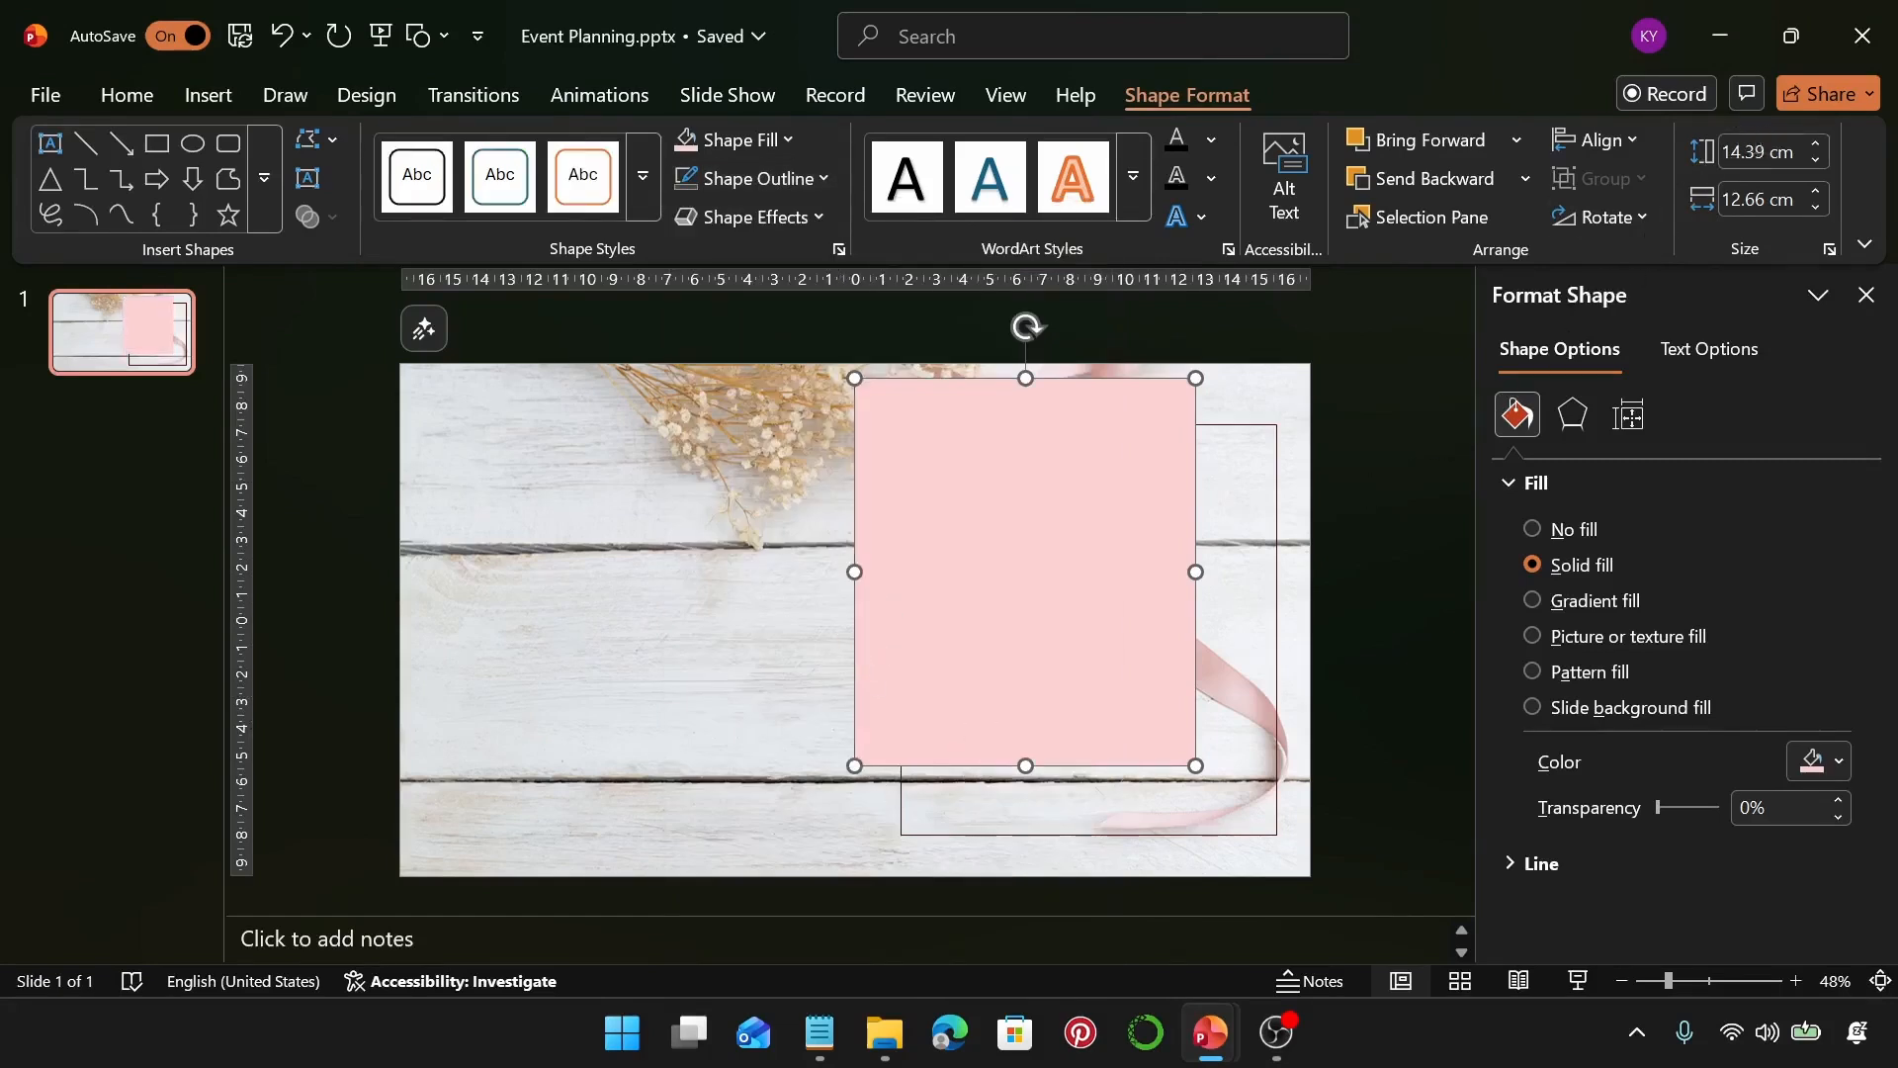
Open the peach rectangle's height value for editing
left_click(1755, 153)
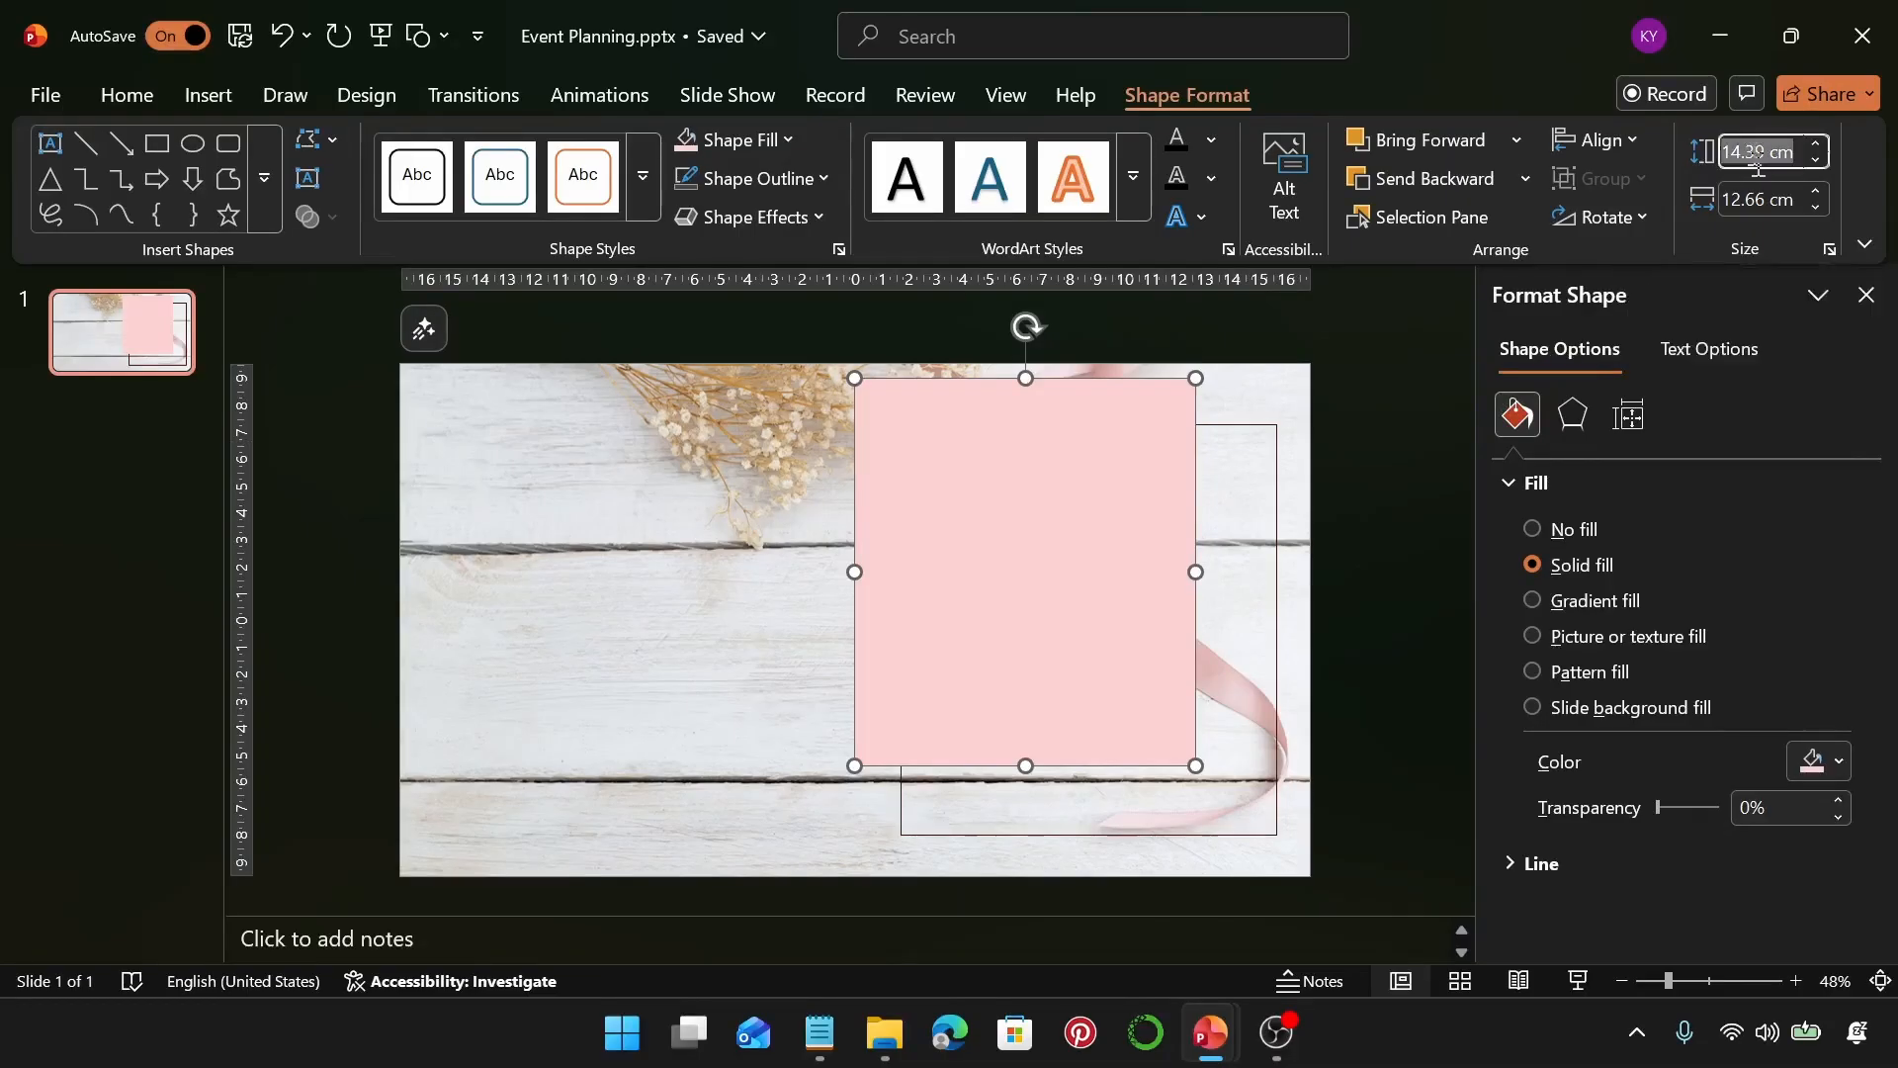